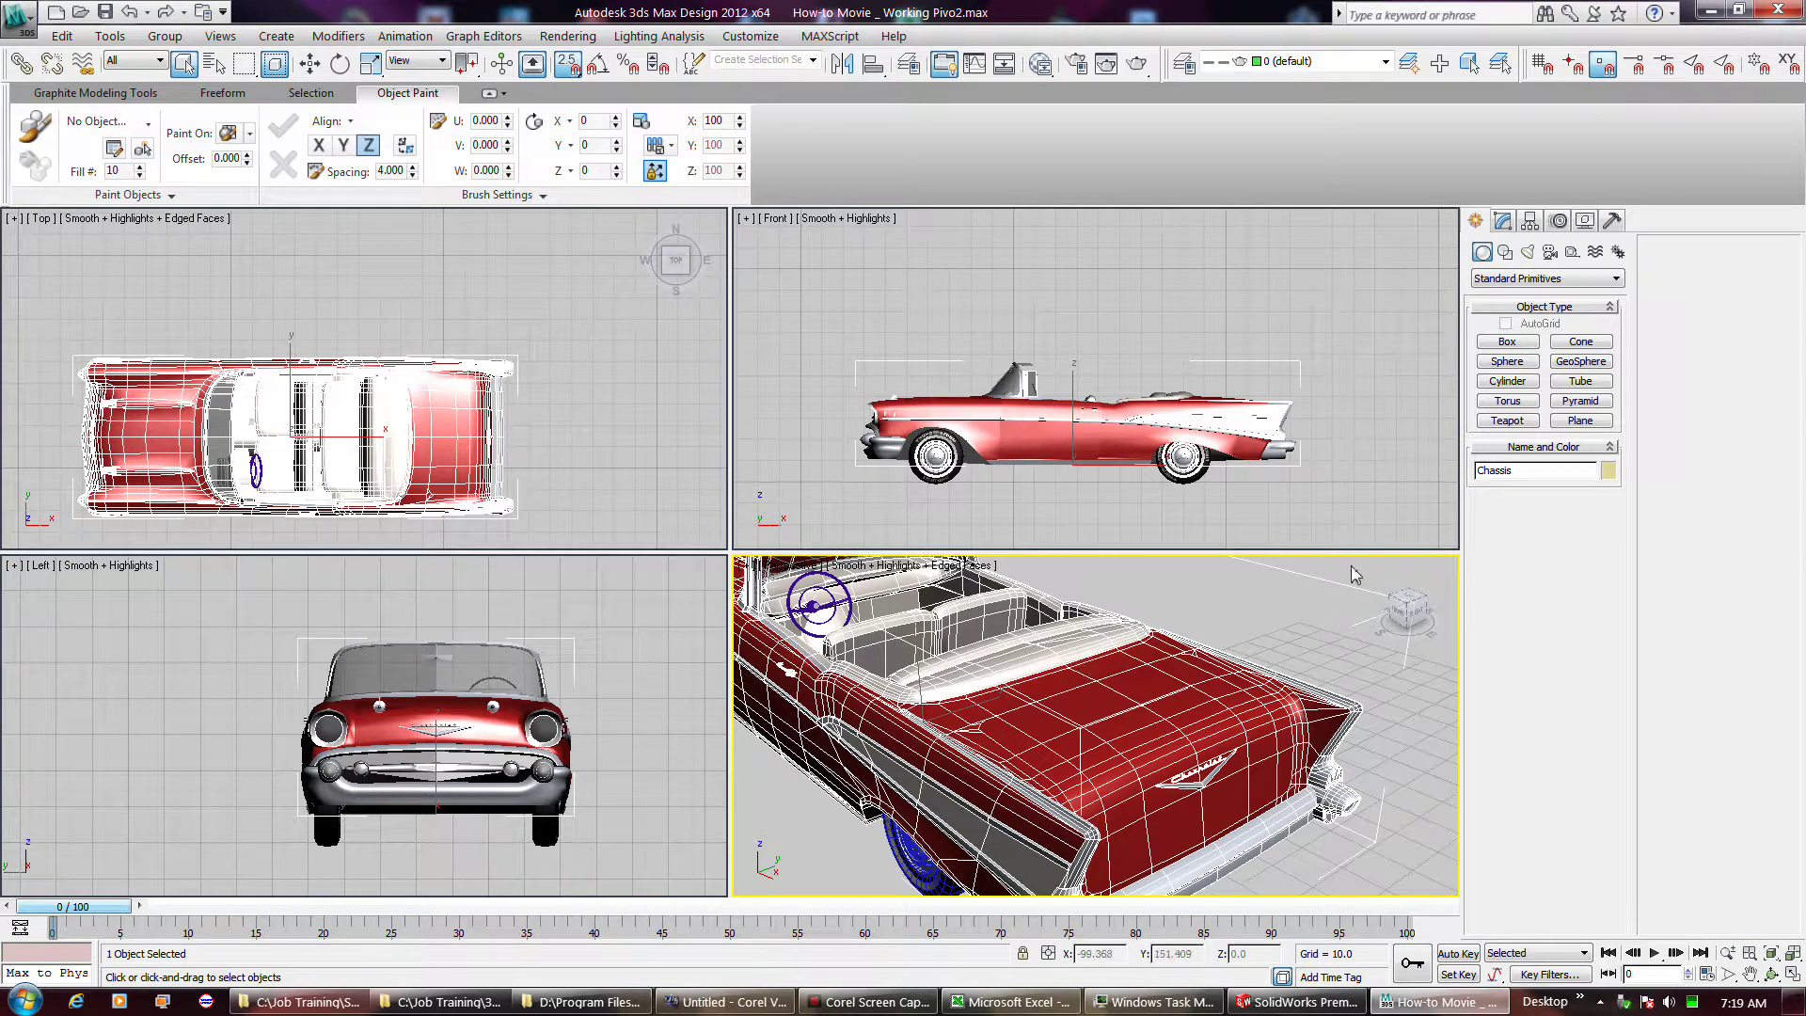
- Make the Front viewport active and show the Chassis Editable Poly settings in the Modify panel
{"action": "right_click", "coordinate": [1349, 451]}
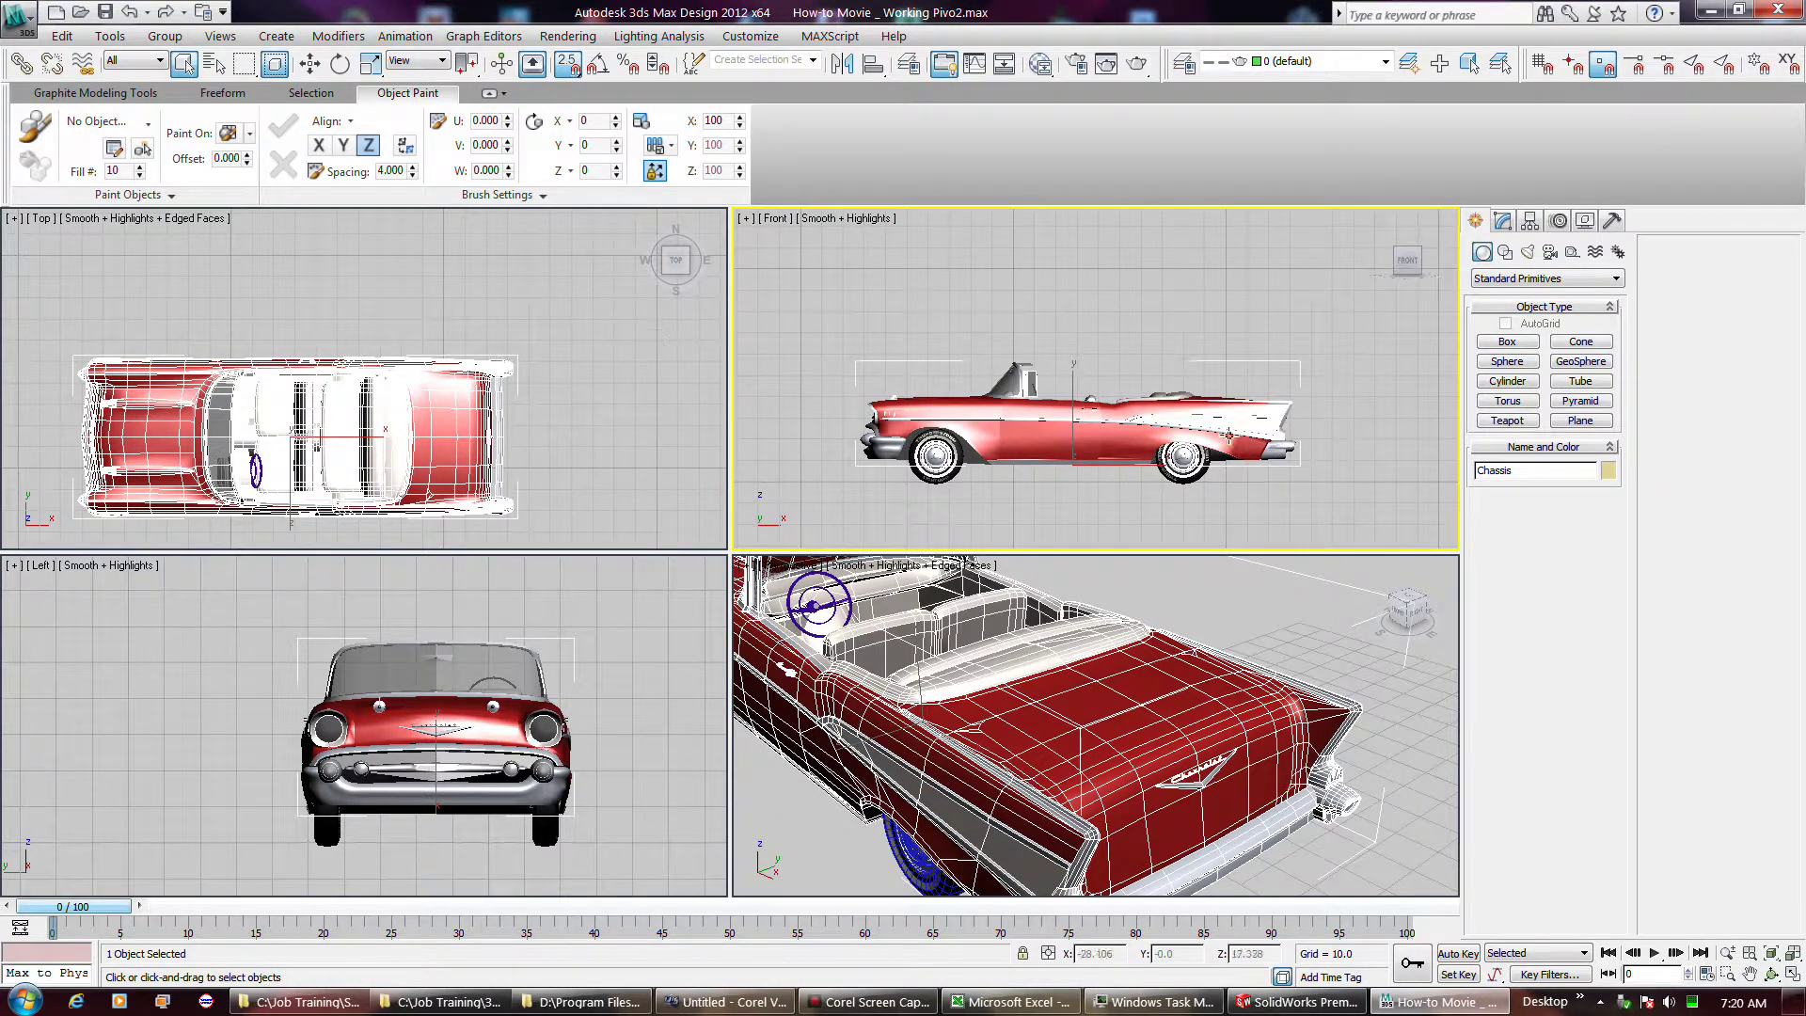
{"action": "left_click", "coordinate": [1504, 222]}
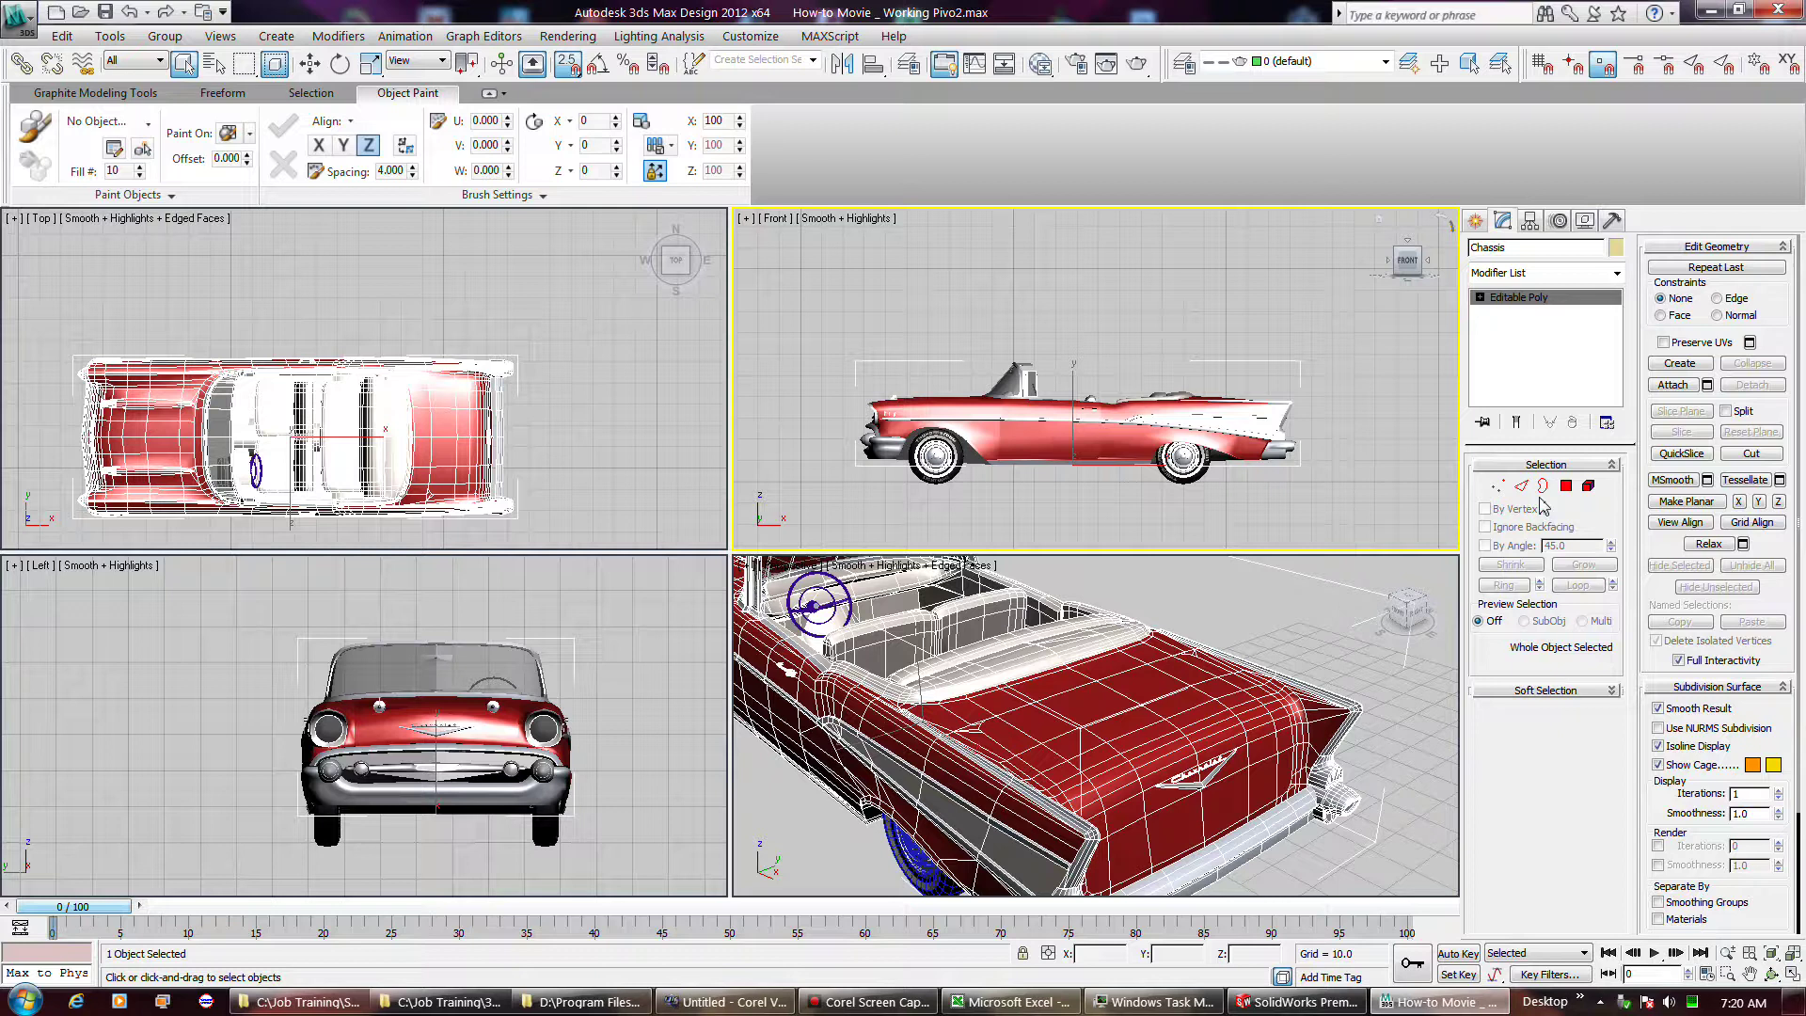
- Select the Chassis's 54-polygon trunk lid at Element level and test-rotate it about its centre
{"action": "key", "text": "1"}
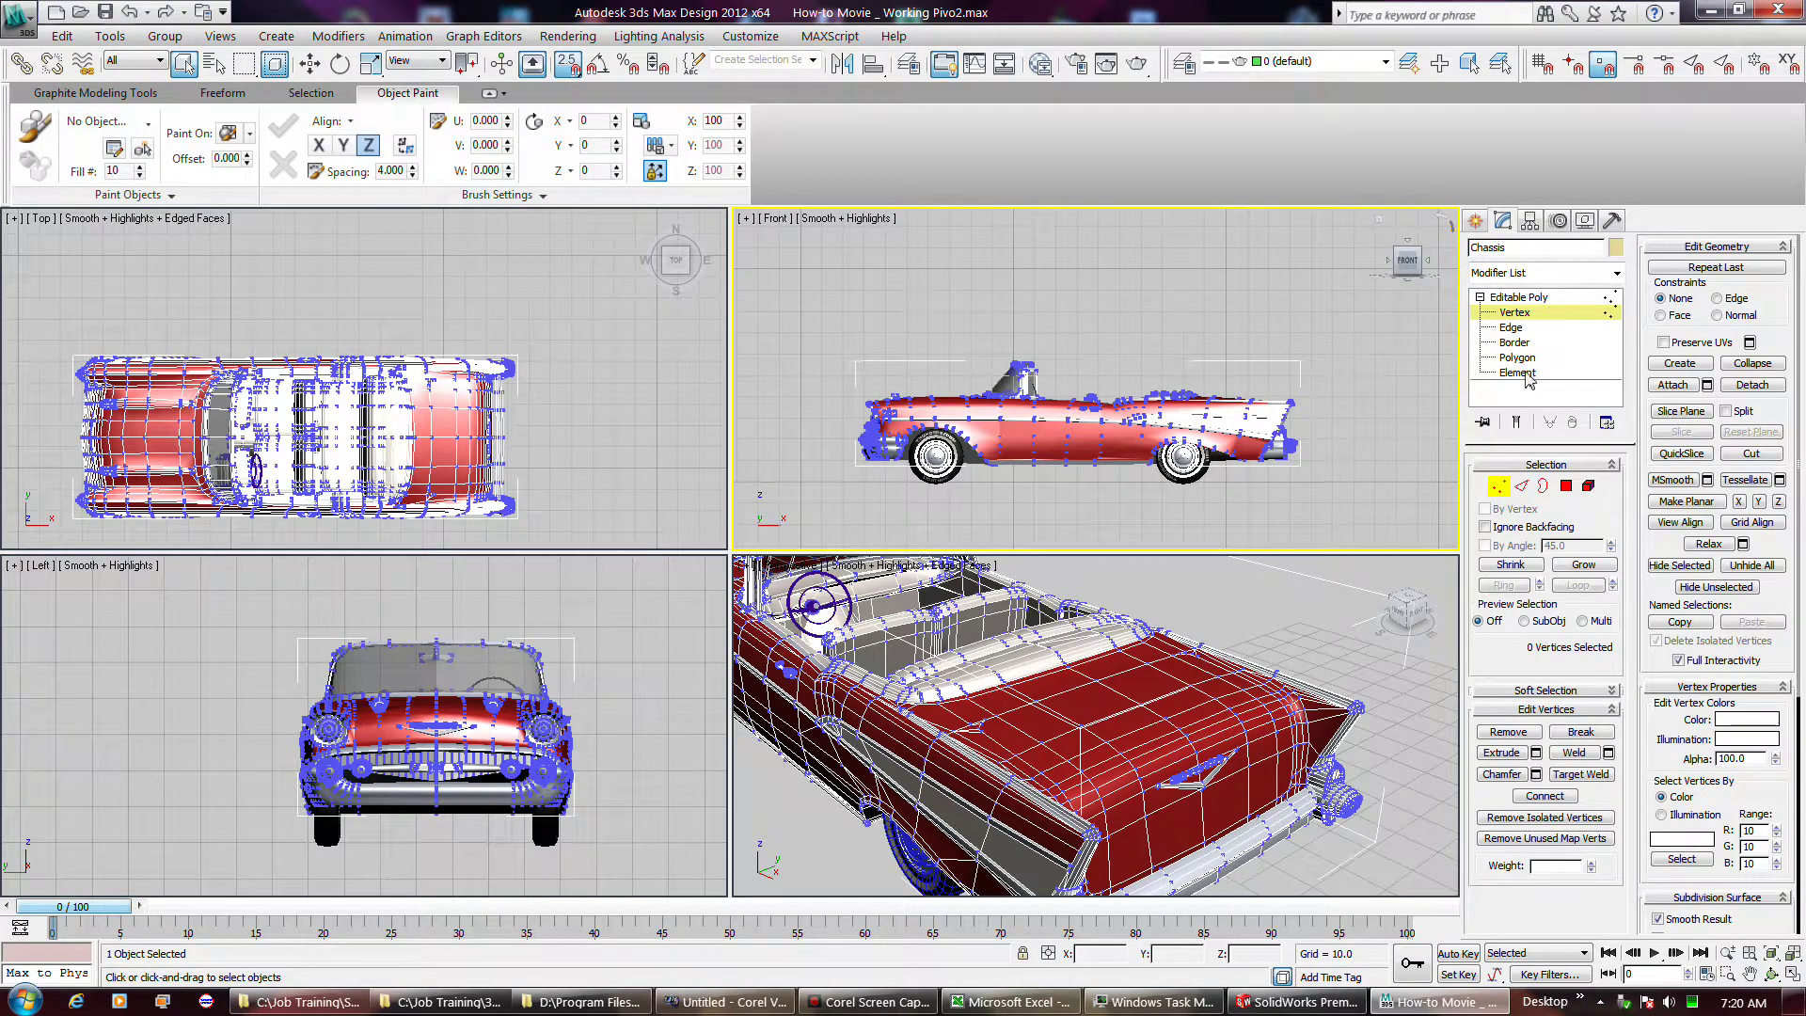
{"action": "left_click", "coordinate": [1518, 374]}
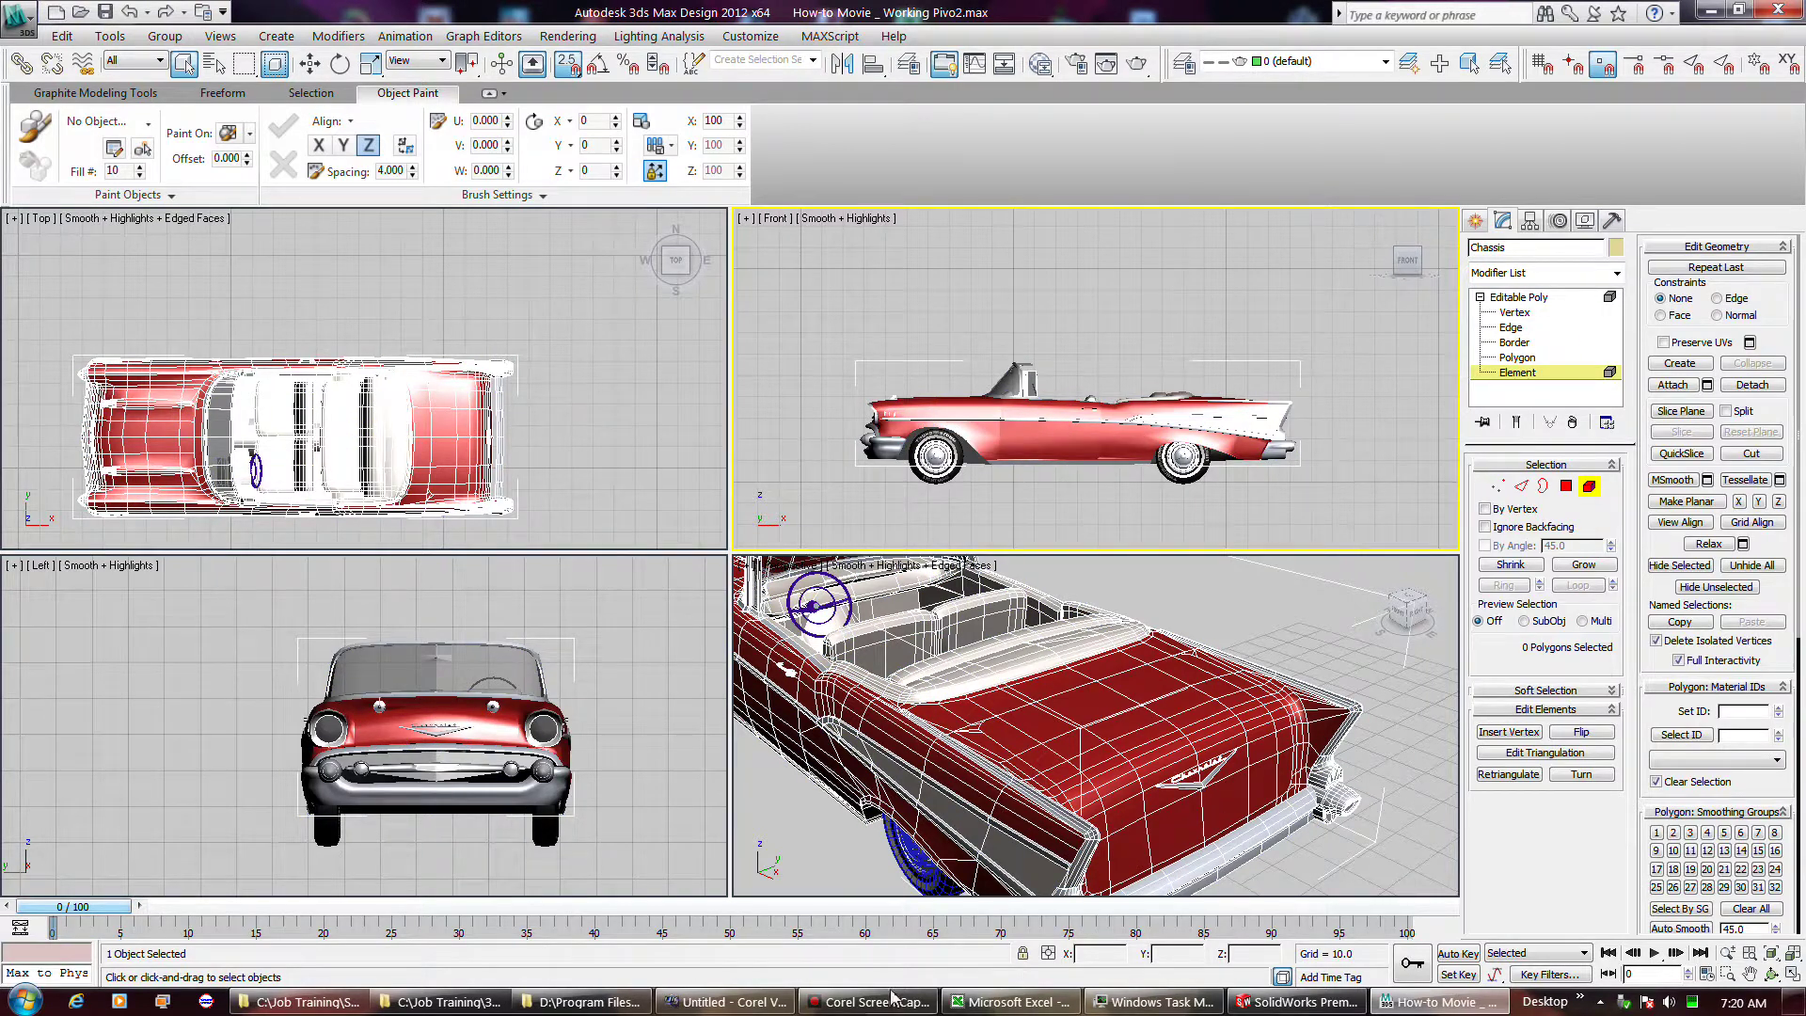
{"action": "left_click", "coordinate": [1166, 752]}
{"action": "key", "text": "e"}
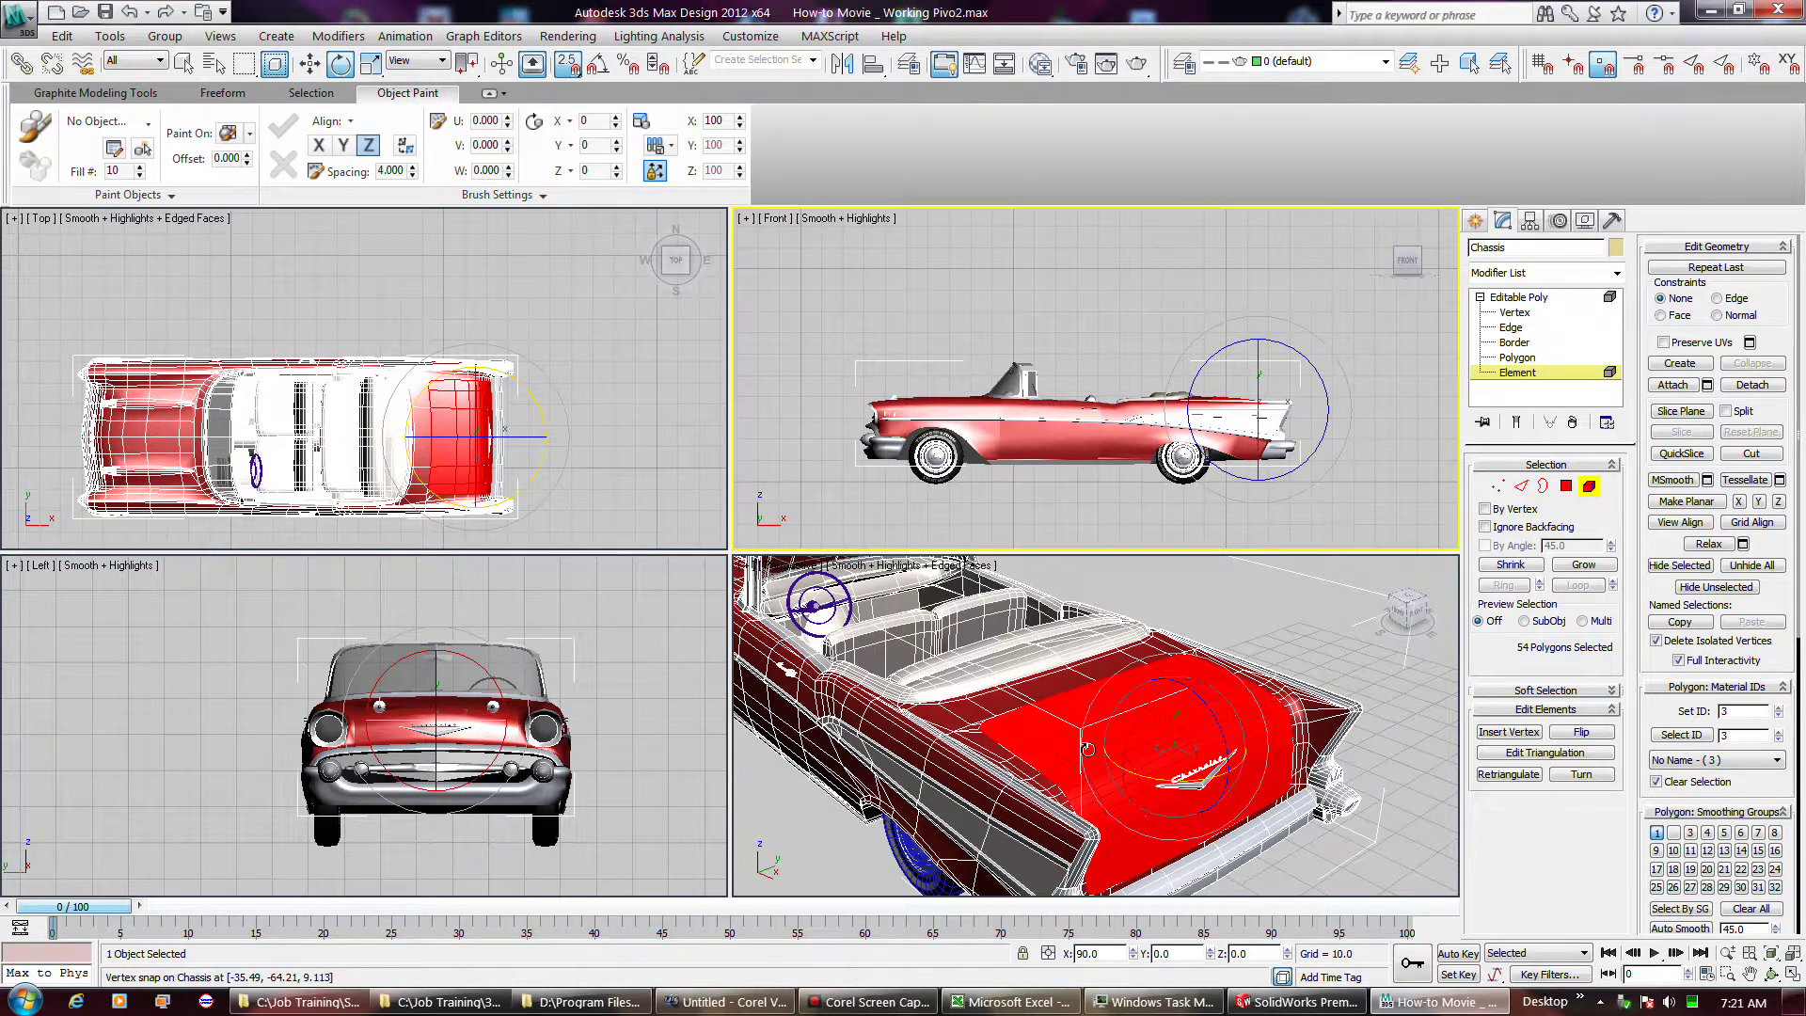
{"action": "left_click", "coordinate": [1055, 741]}
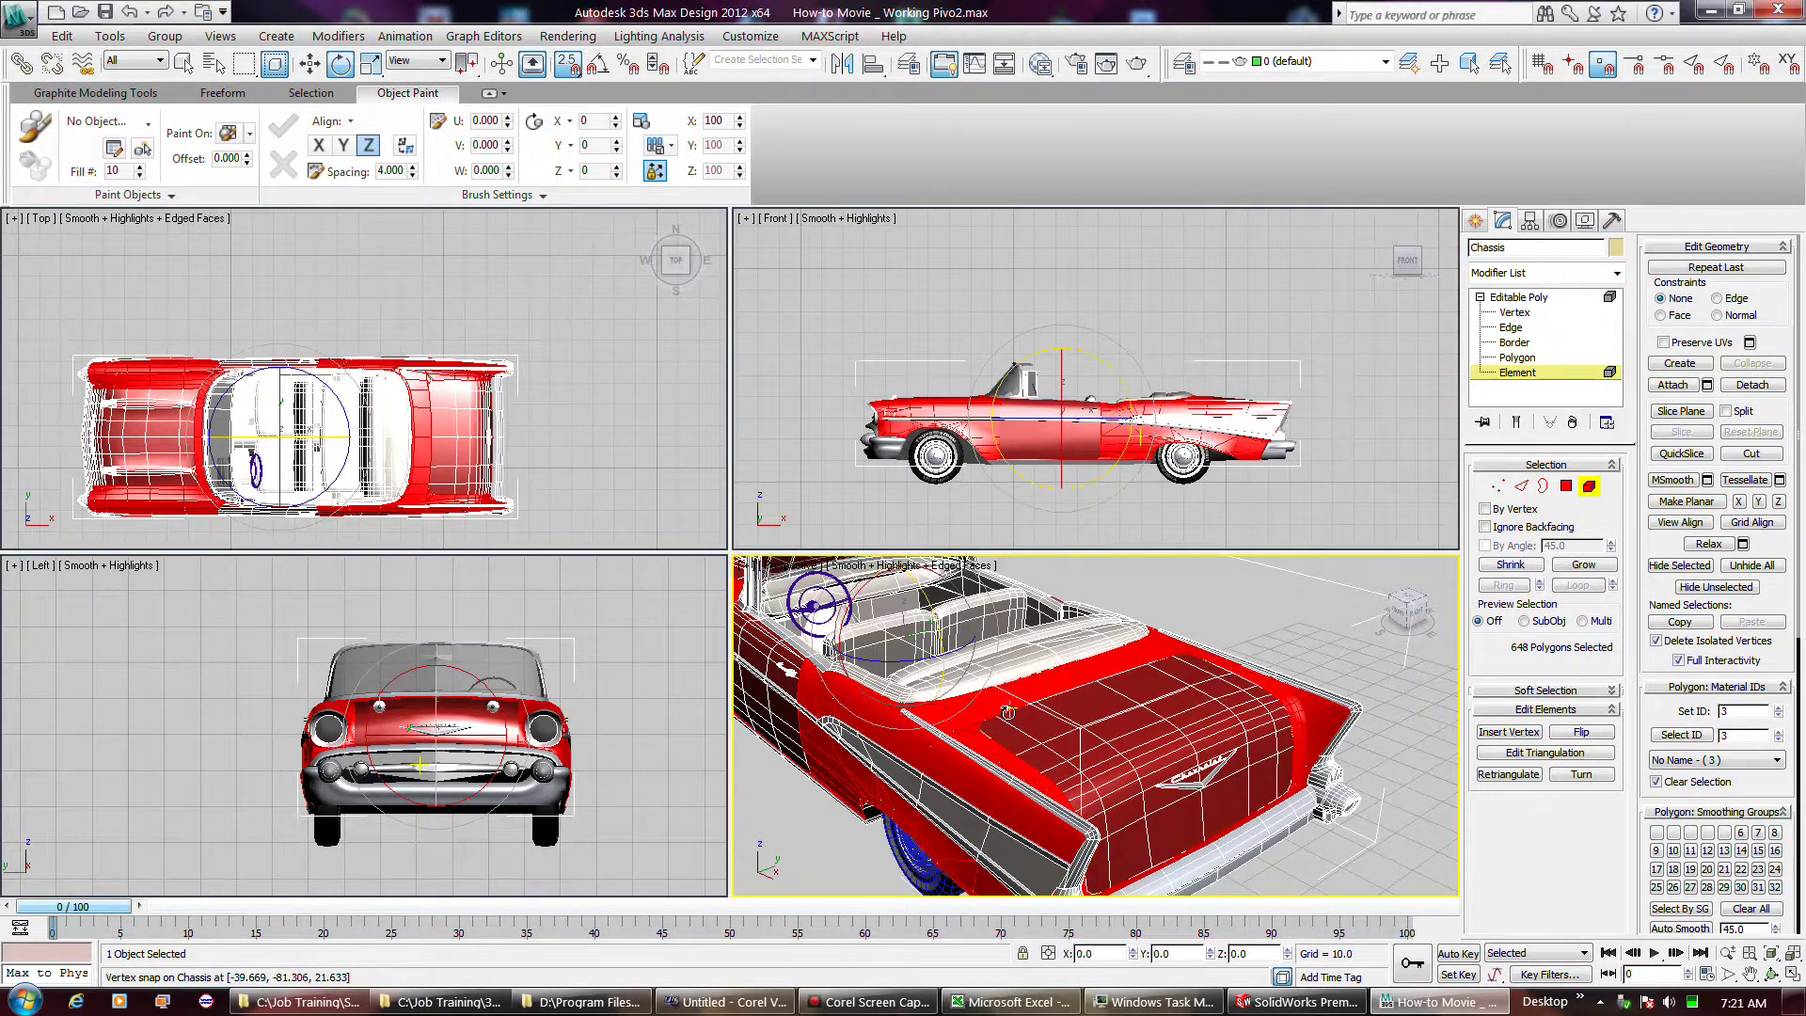
{"action": "left_click", "coordinate": [1053, 741]}
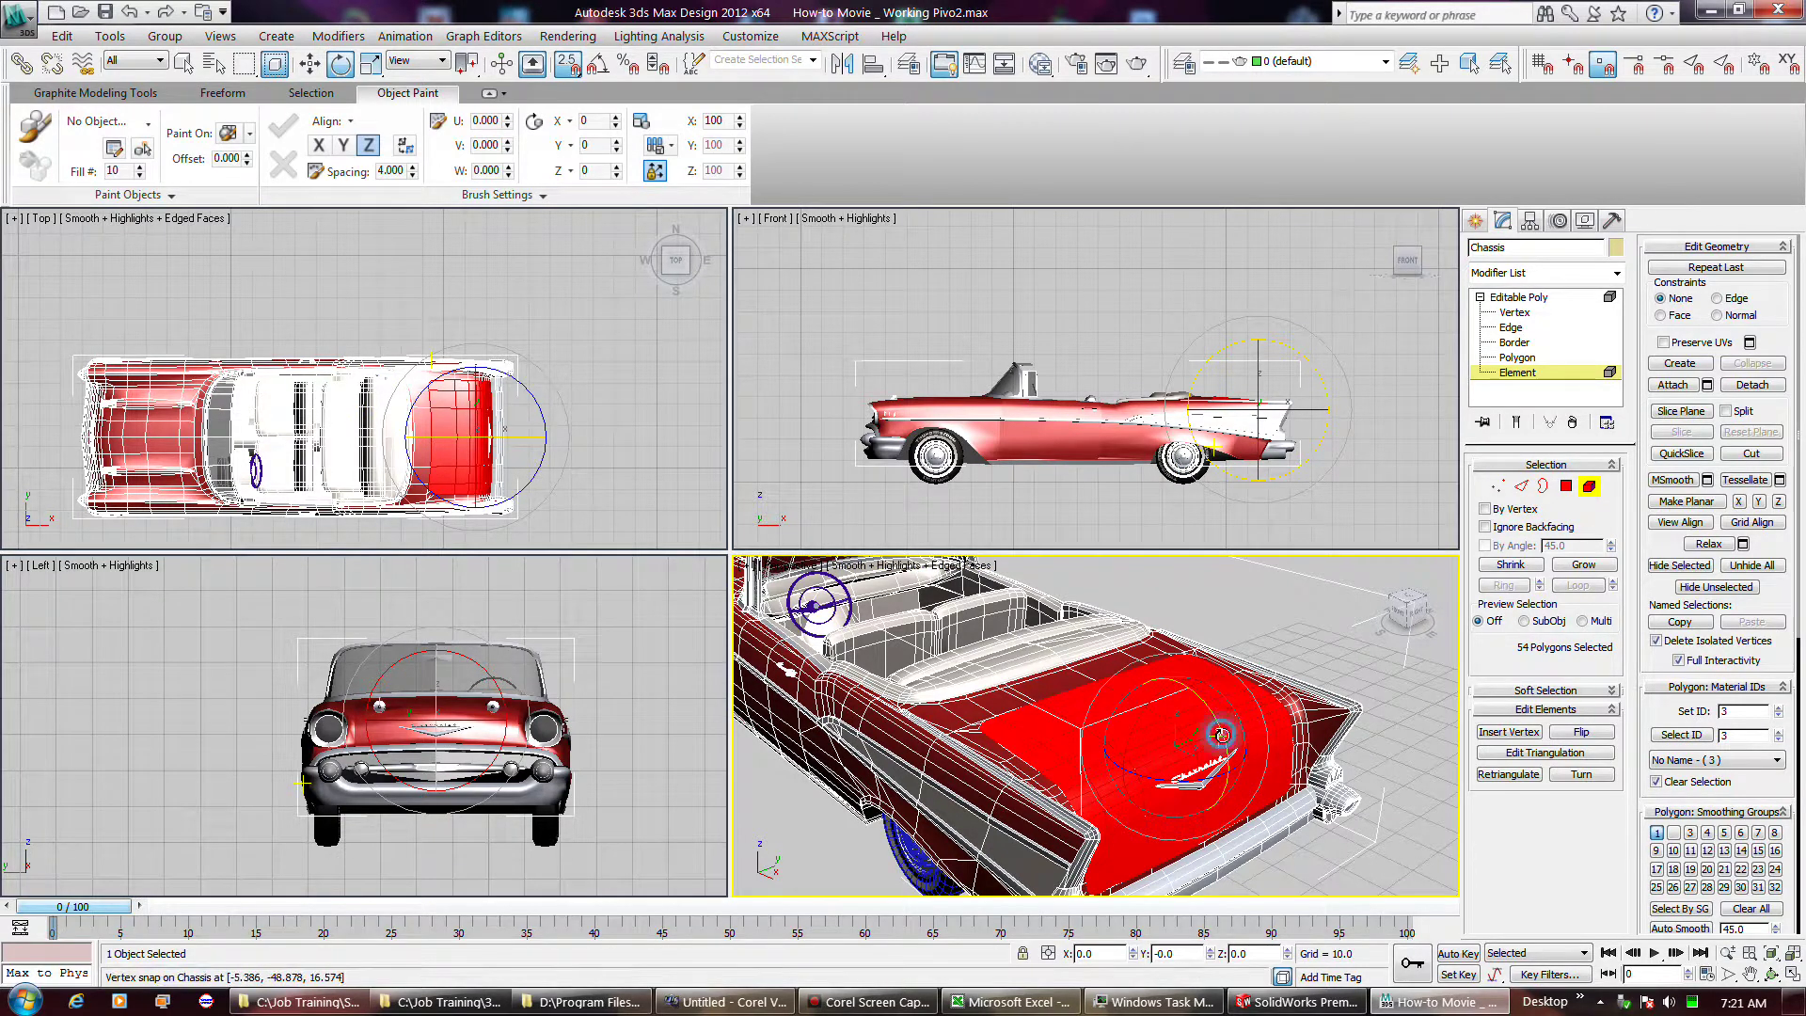
{"action": "left_click_drag", "start_coordinate": [1214, 730], "coordinate": [1157, 573]}
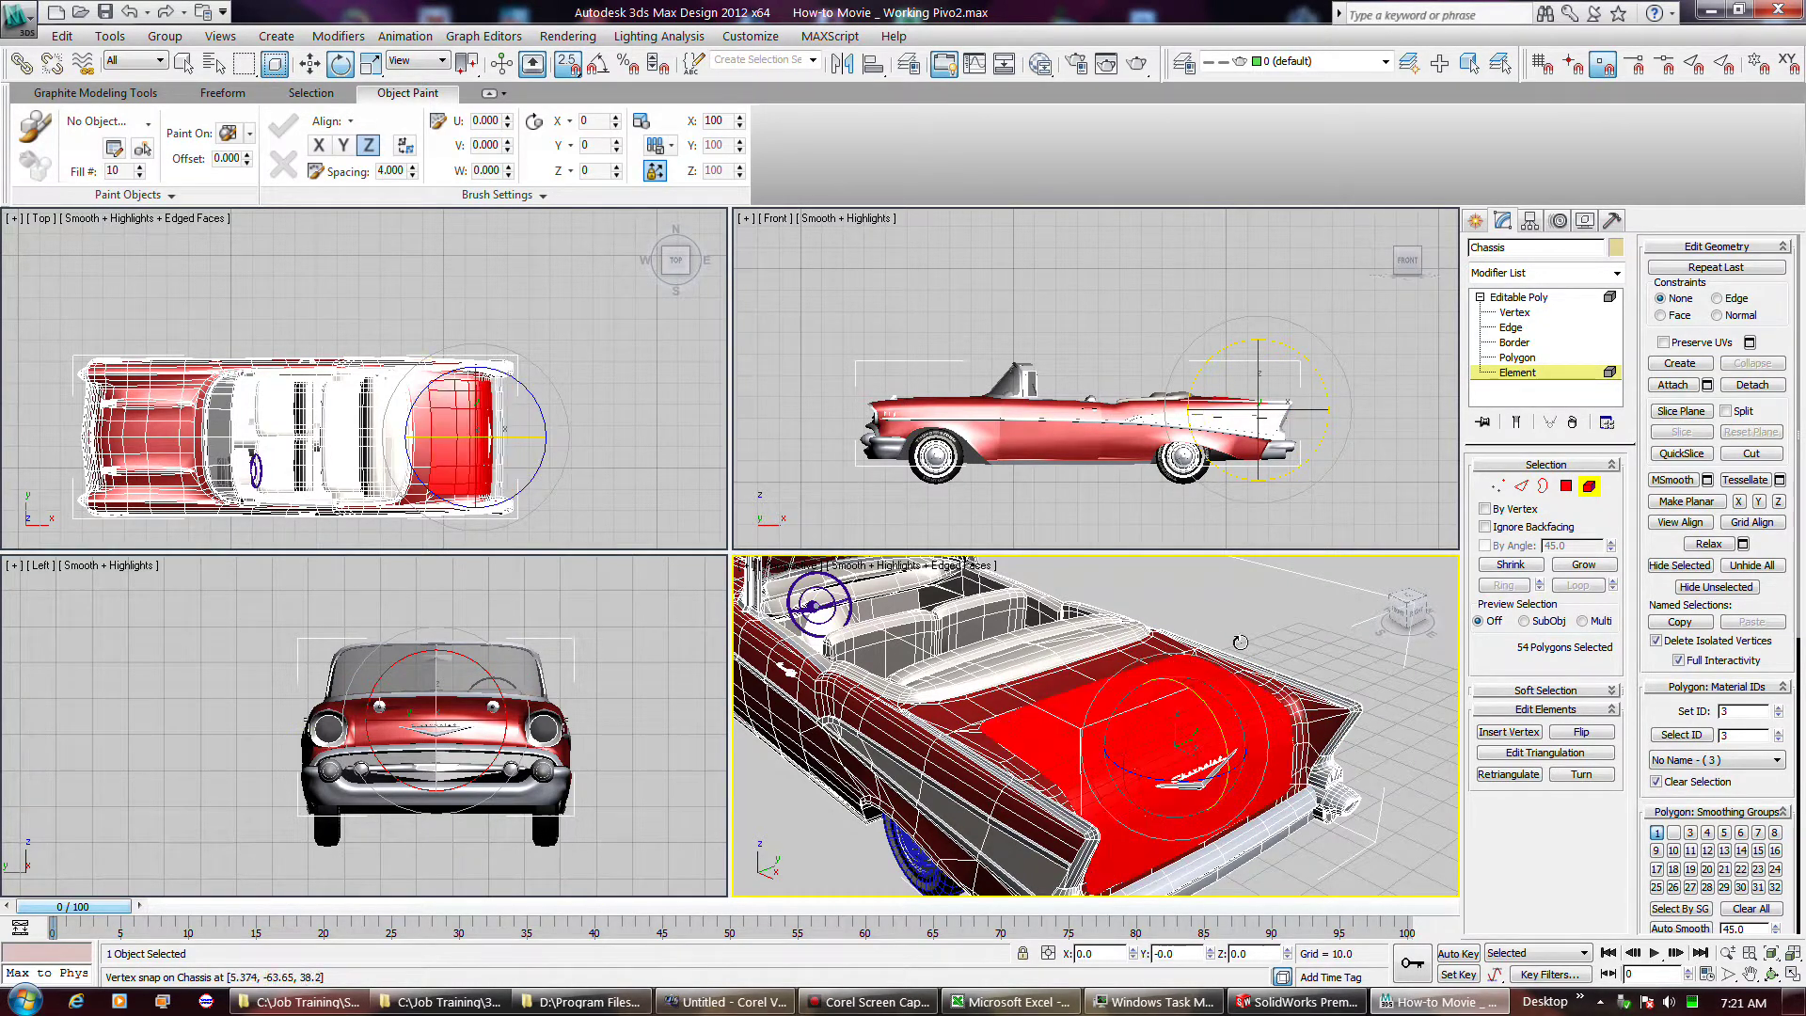
- Start Edit Working Pivot from the Chassis's Hierarchy panel
{"action": "left_click", "coordinate": [1532, 221]}
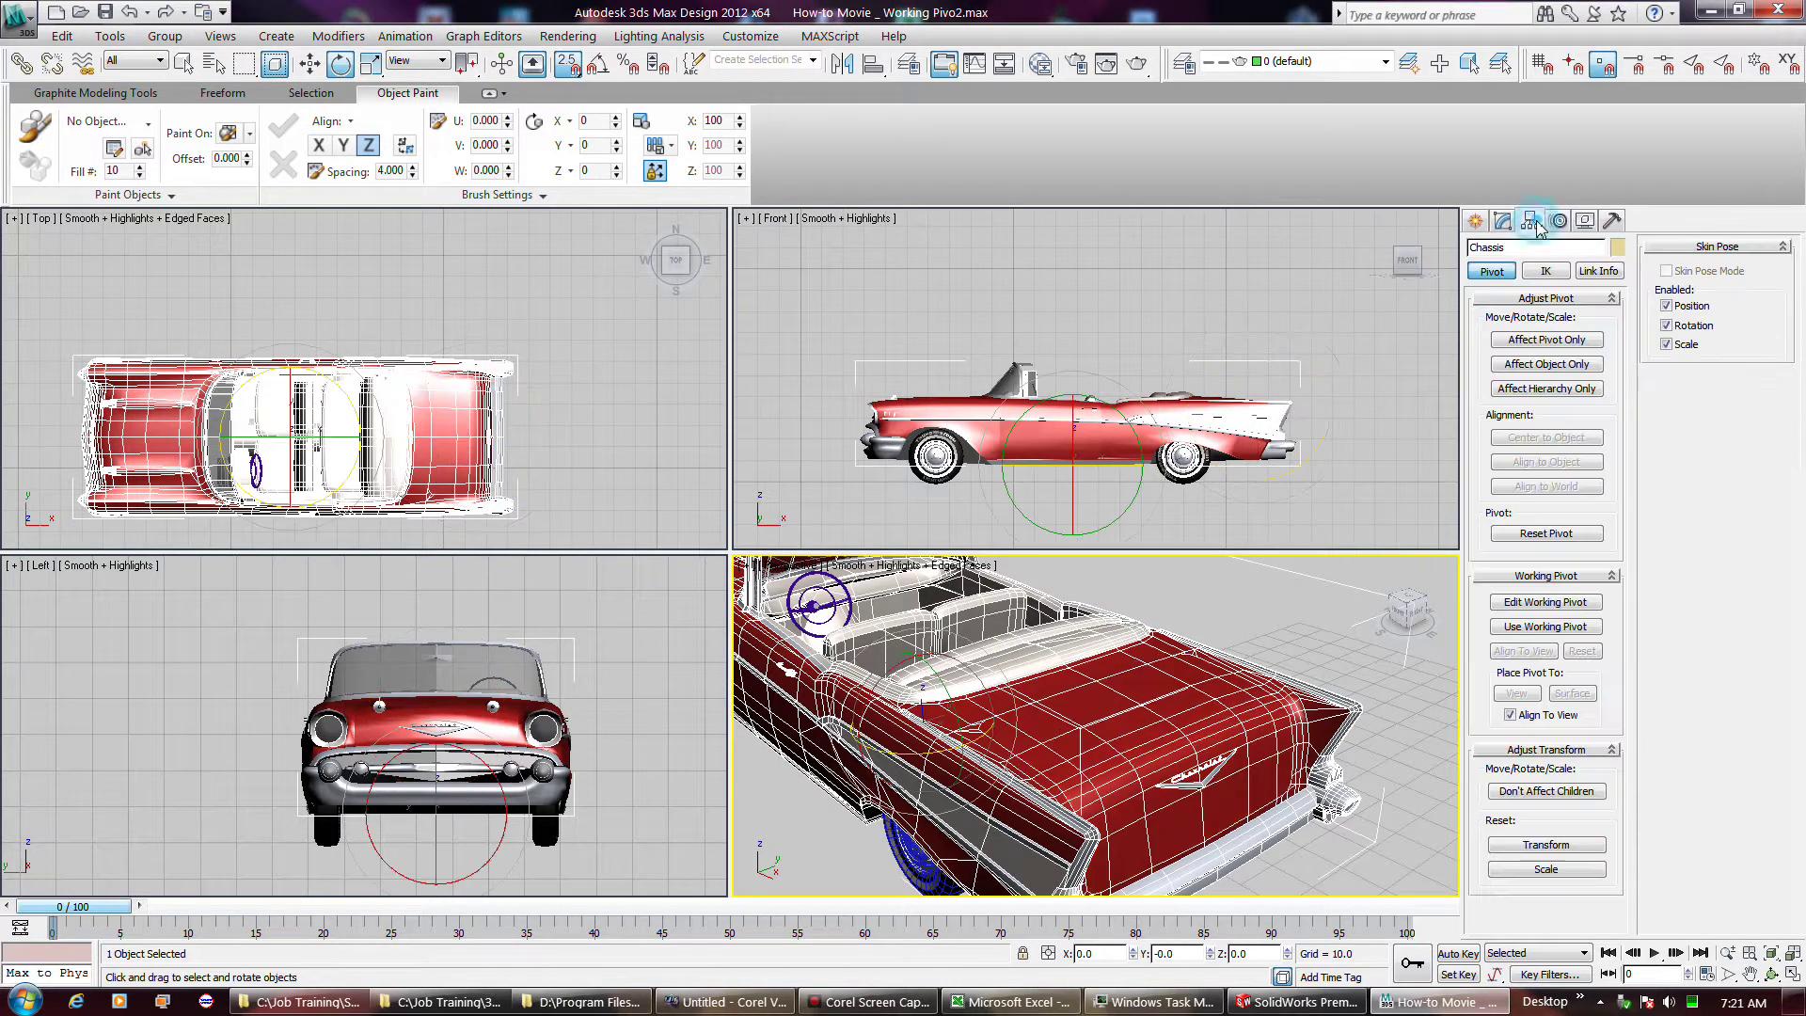
{"action": "left_click", "coordinate": [1543, 610]}
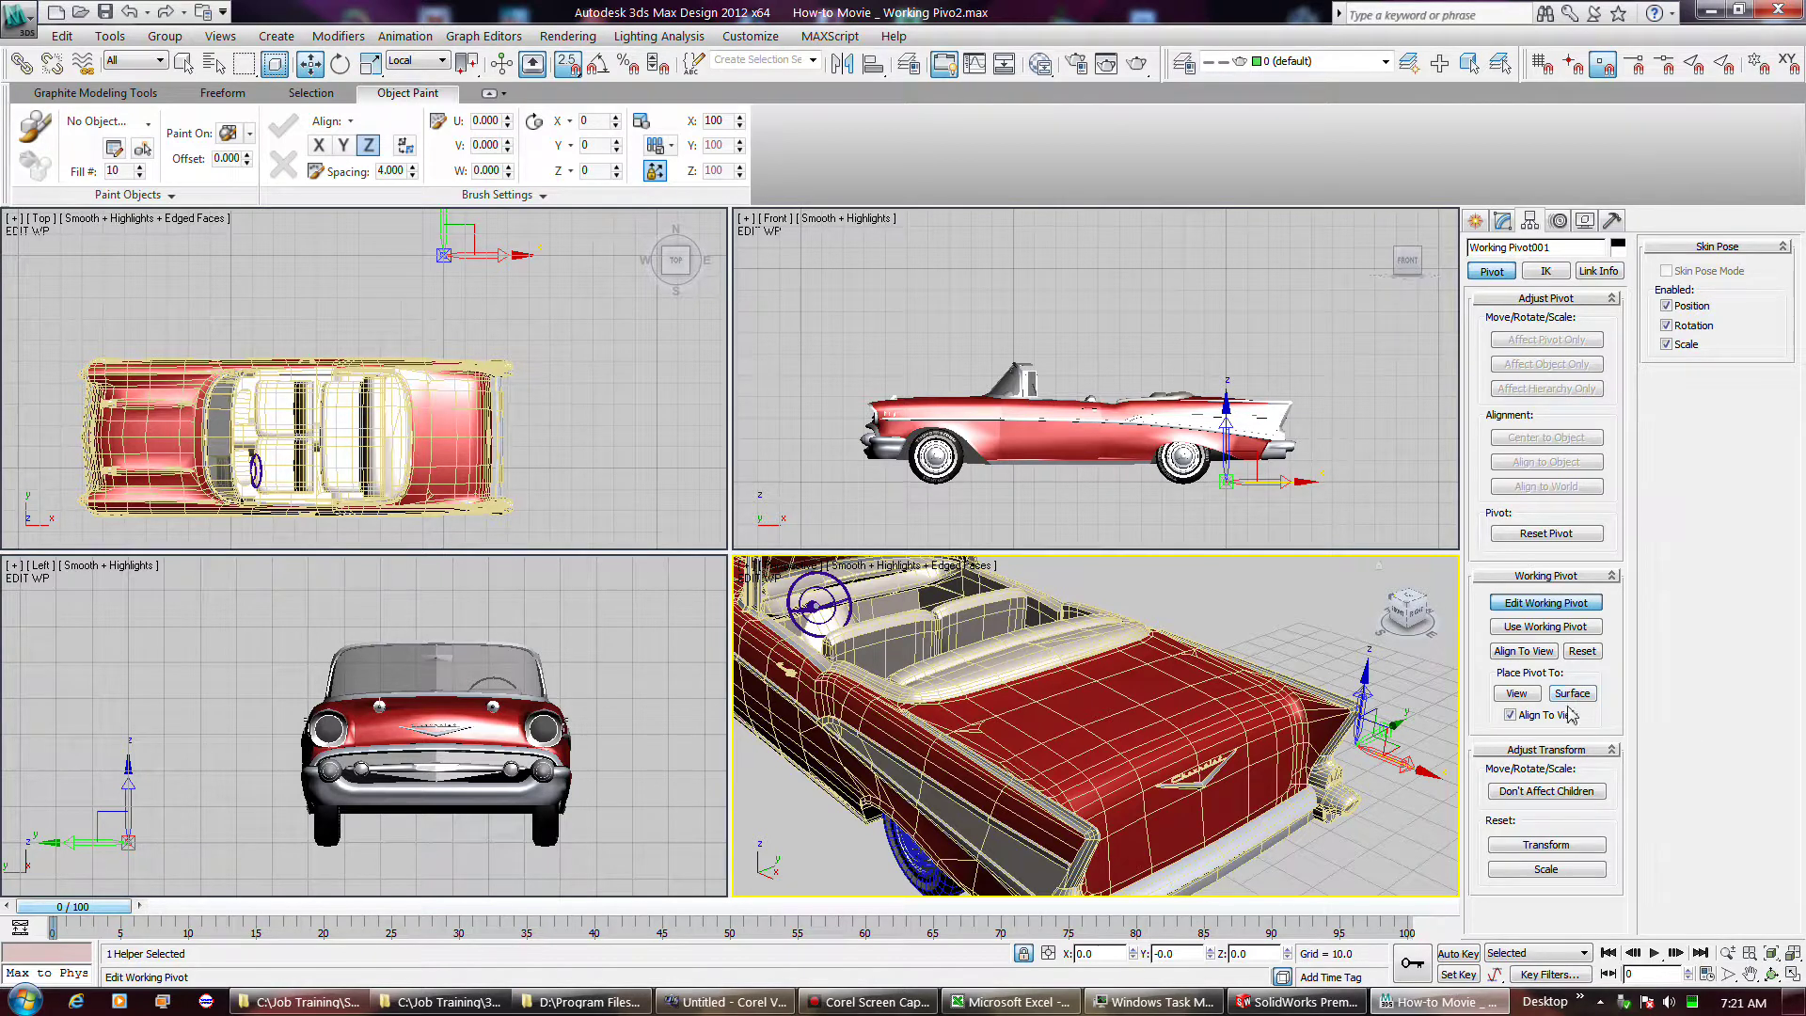
- Reset the working pivot and vertex-snap it near the trunk hinge, around 26.0, -98.1, 18.4
{"action": "left_click", "coordinate": [1585, 652]}
{"action": "left_click", "coordinate": [443, 244]}
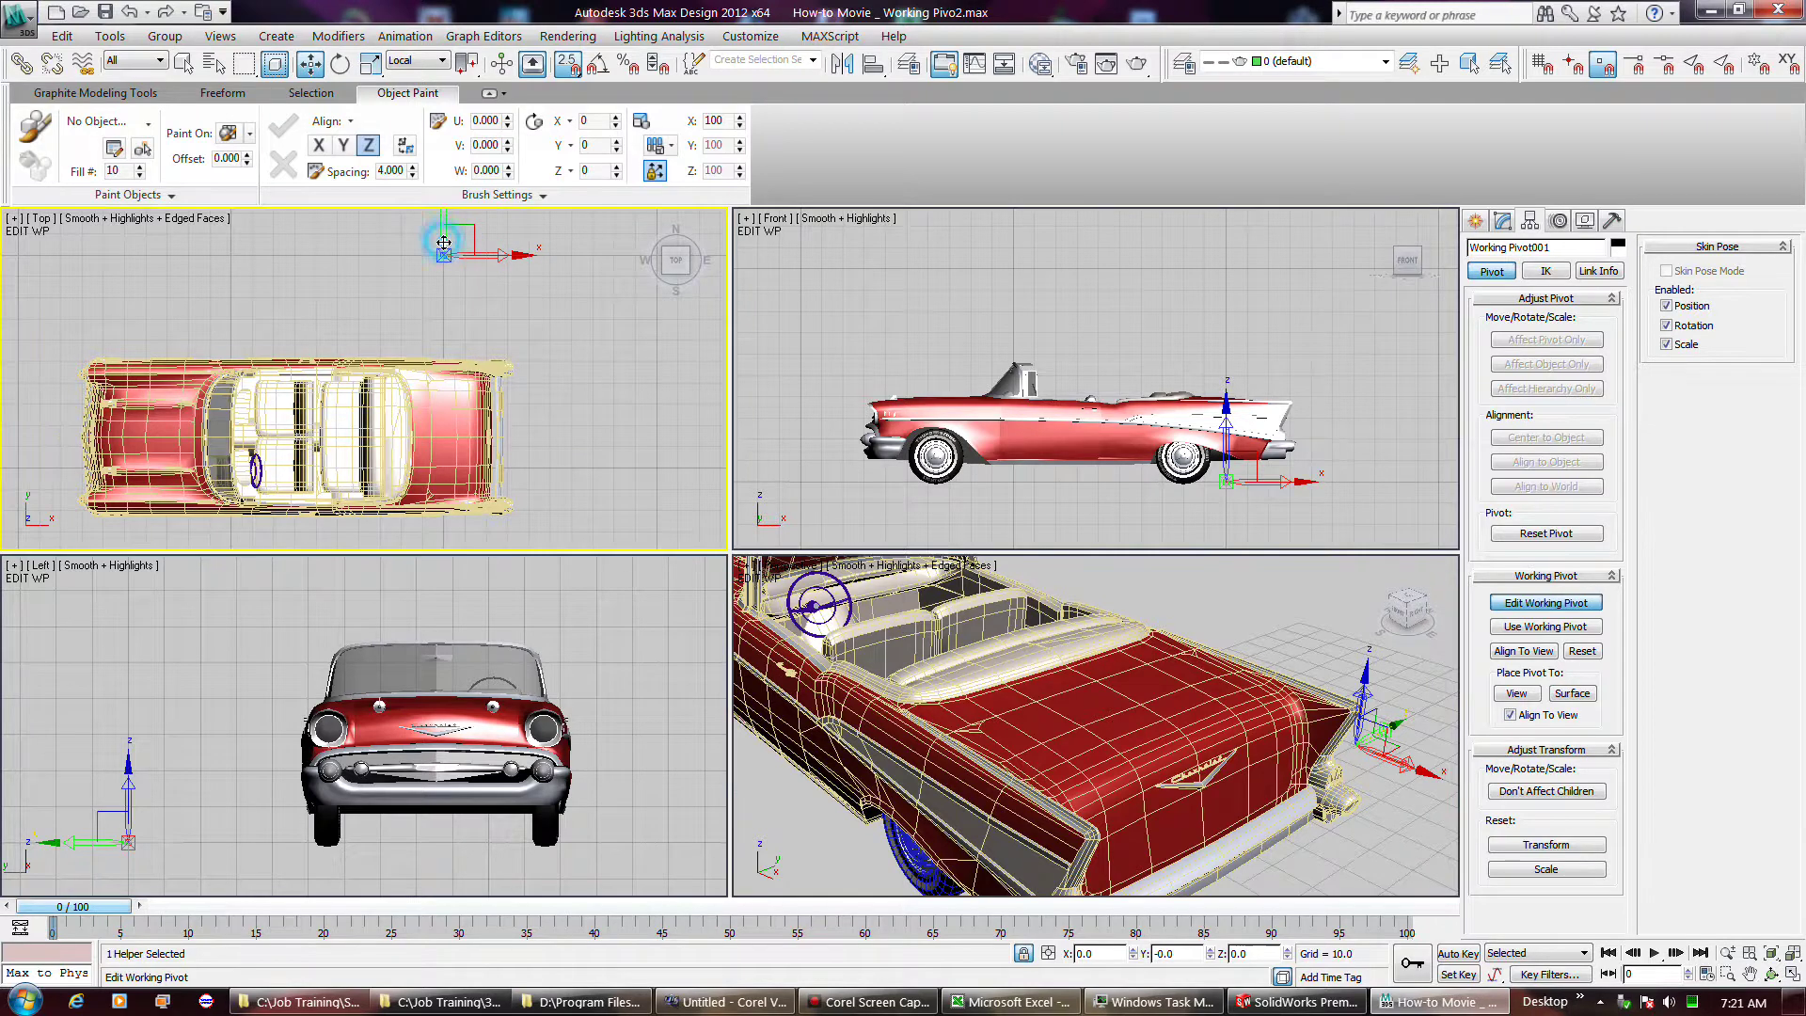
{"action": "left_click_drag", "start_coordinate": [443, 244], "coordinate": [436, 441]}
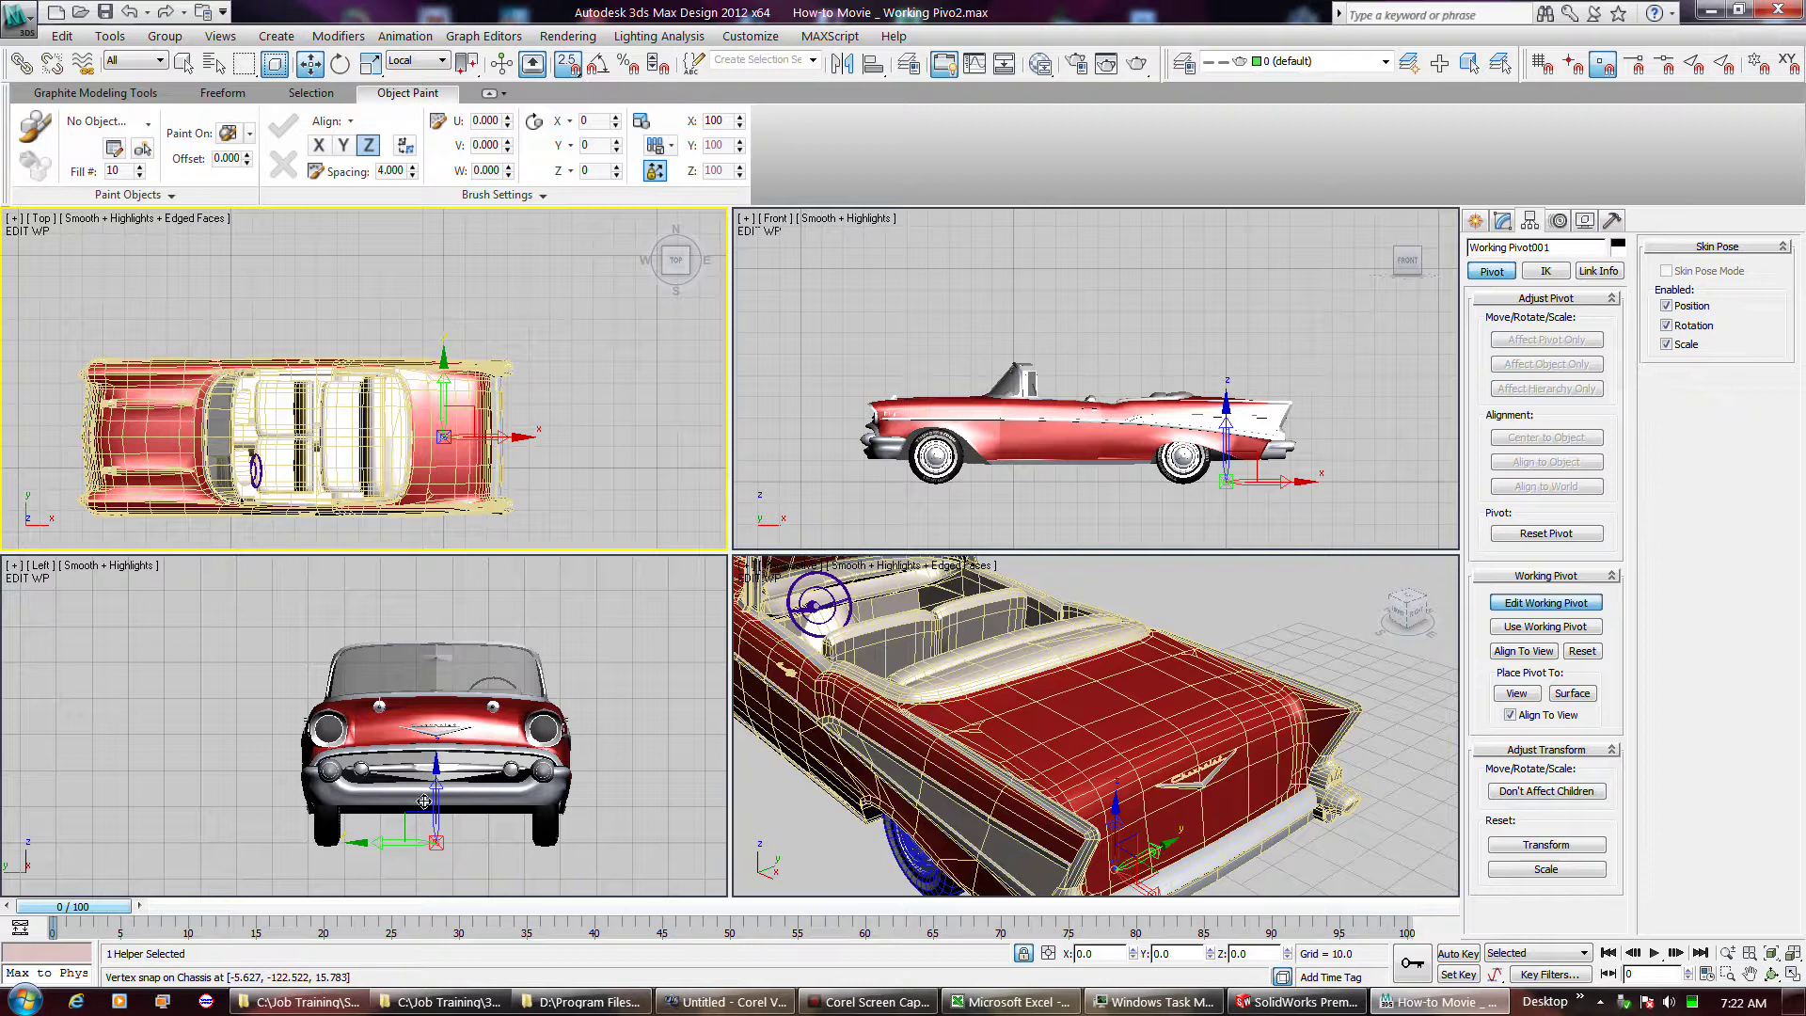
{"action": "left_click_drag", "start_coordinate": [430, 811], "coordinate": [441, 706]}
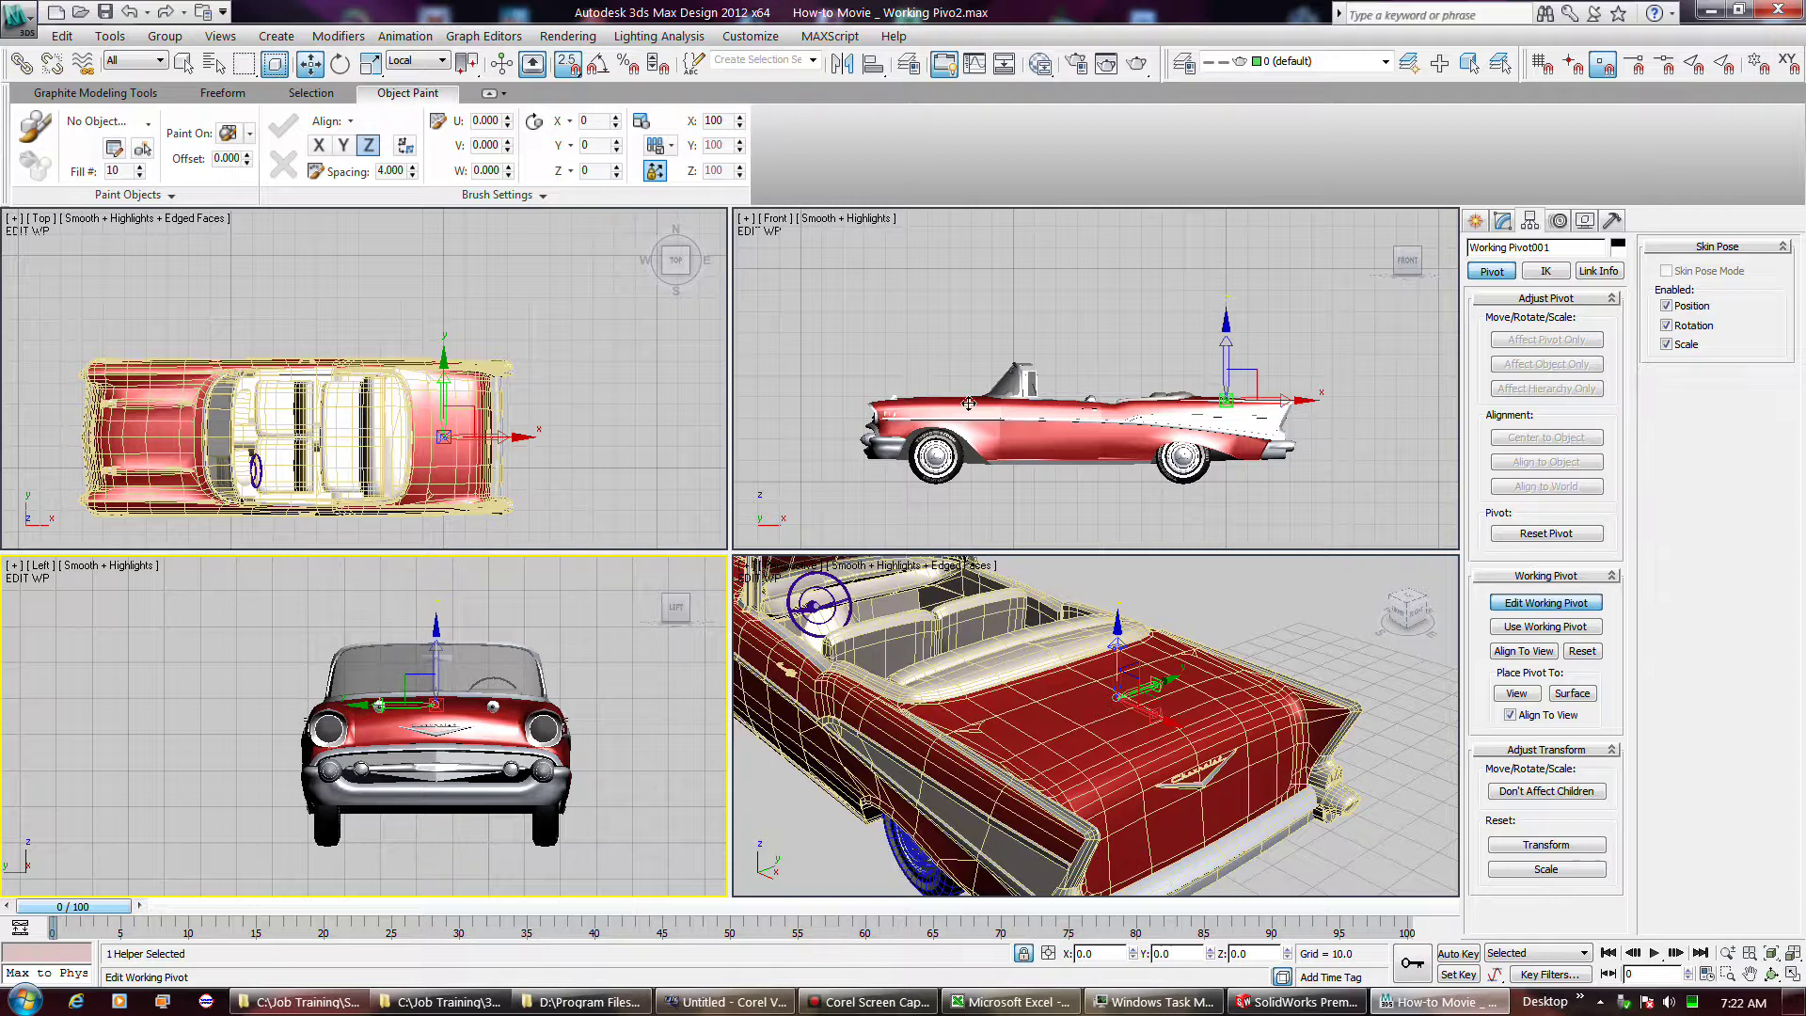
{"action": "left_click", "coordinate": [442, 438]}
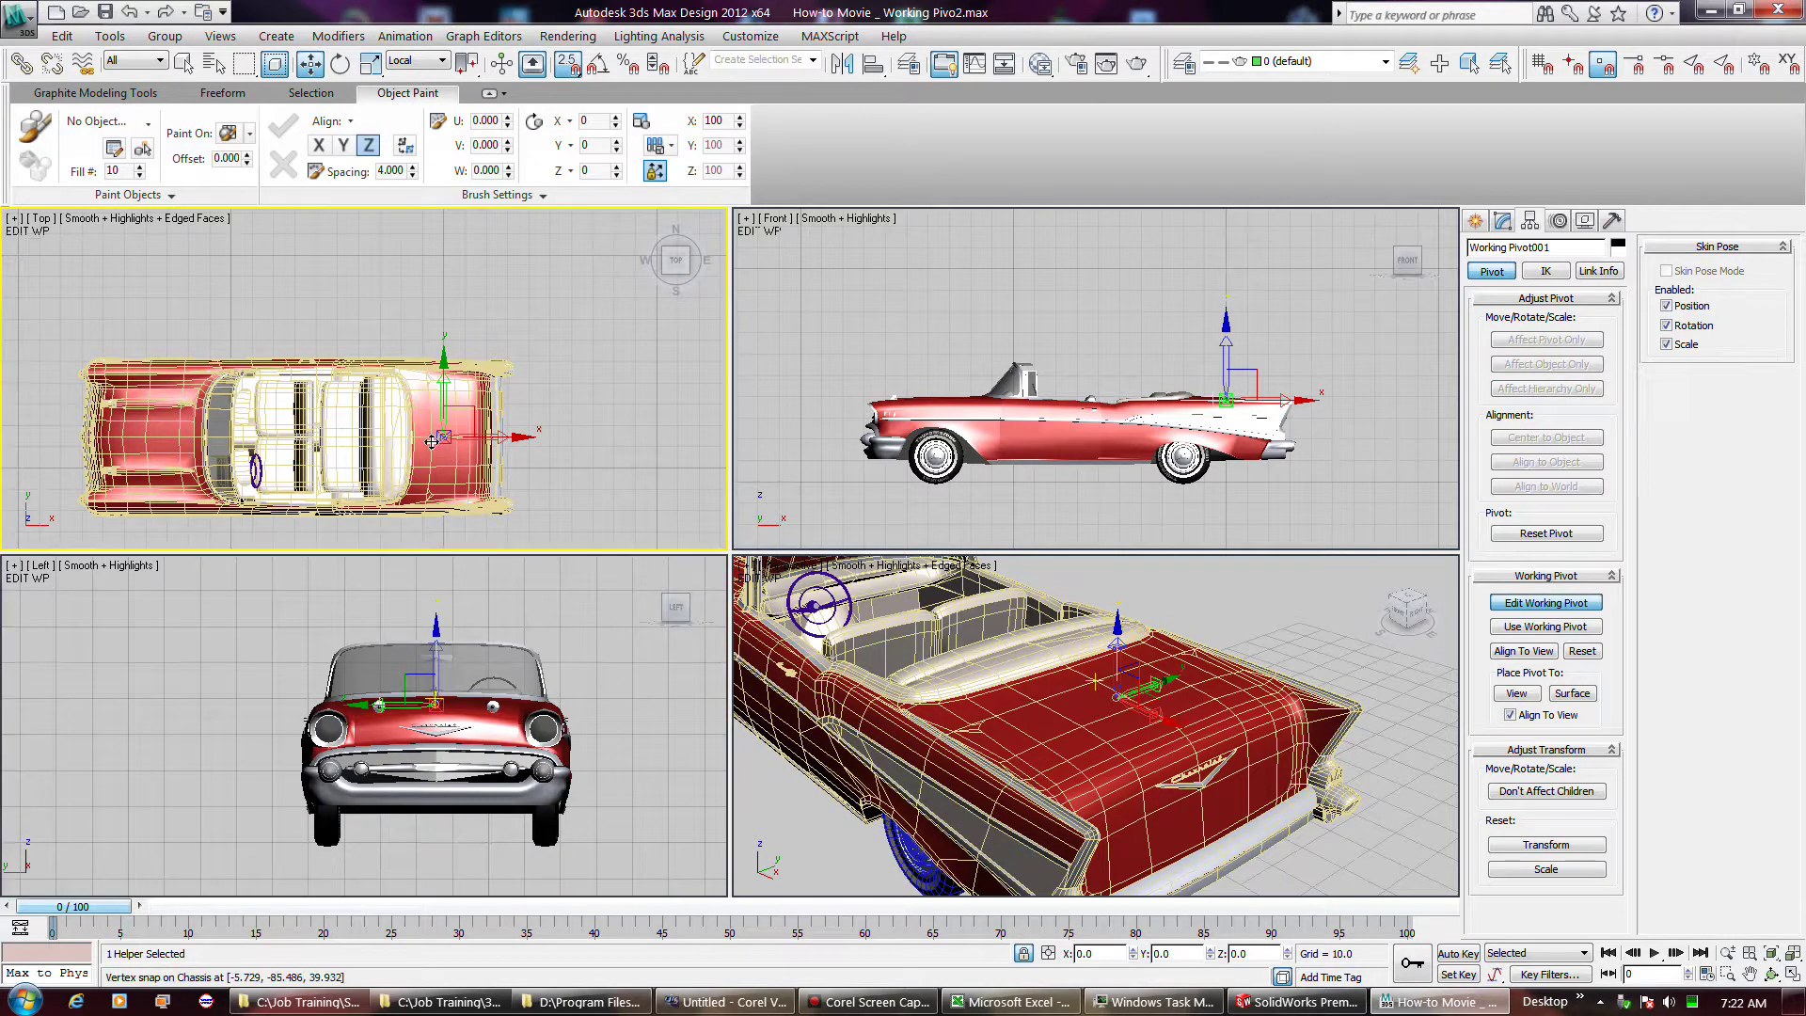
{"action": "scroll", "coordinate": [432, 441], "scroll_direction": "up", "scroll_amount": 5}
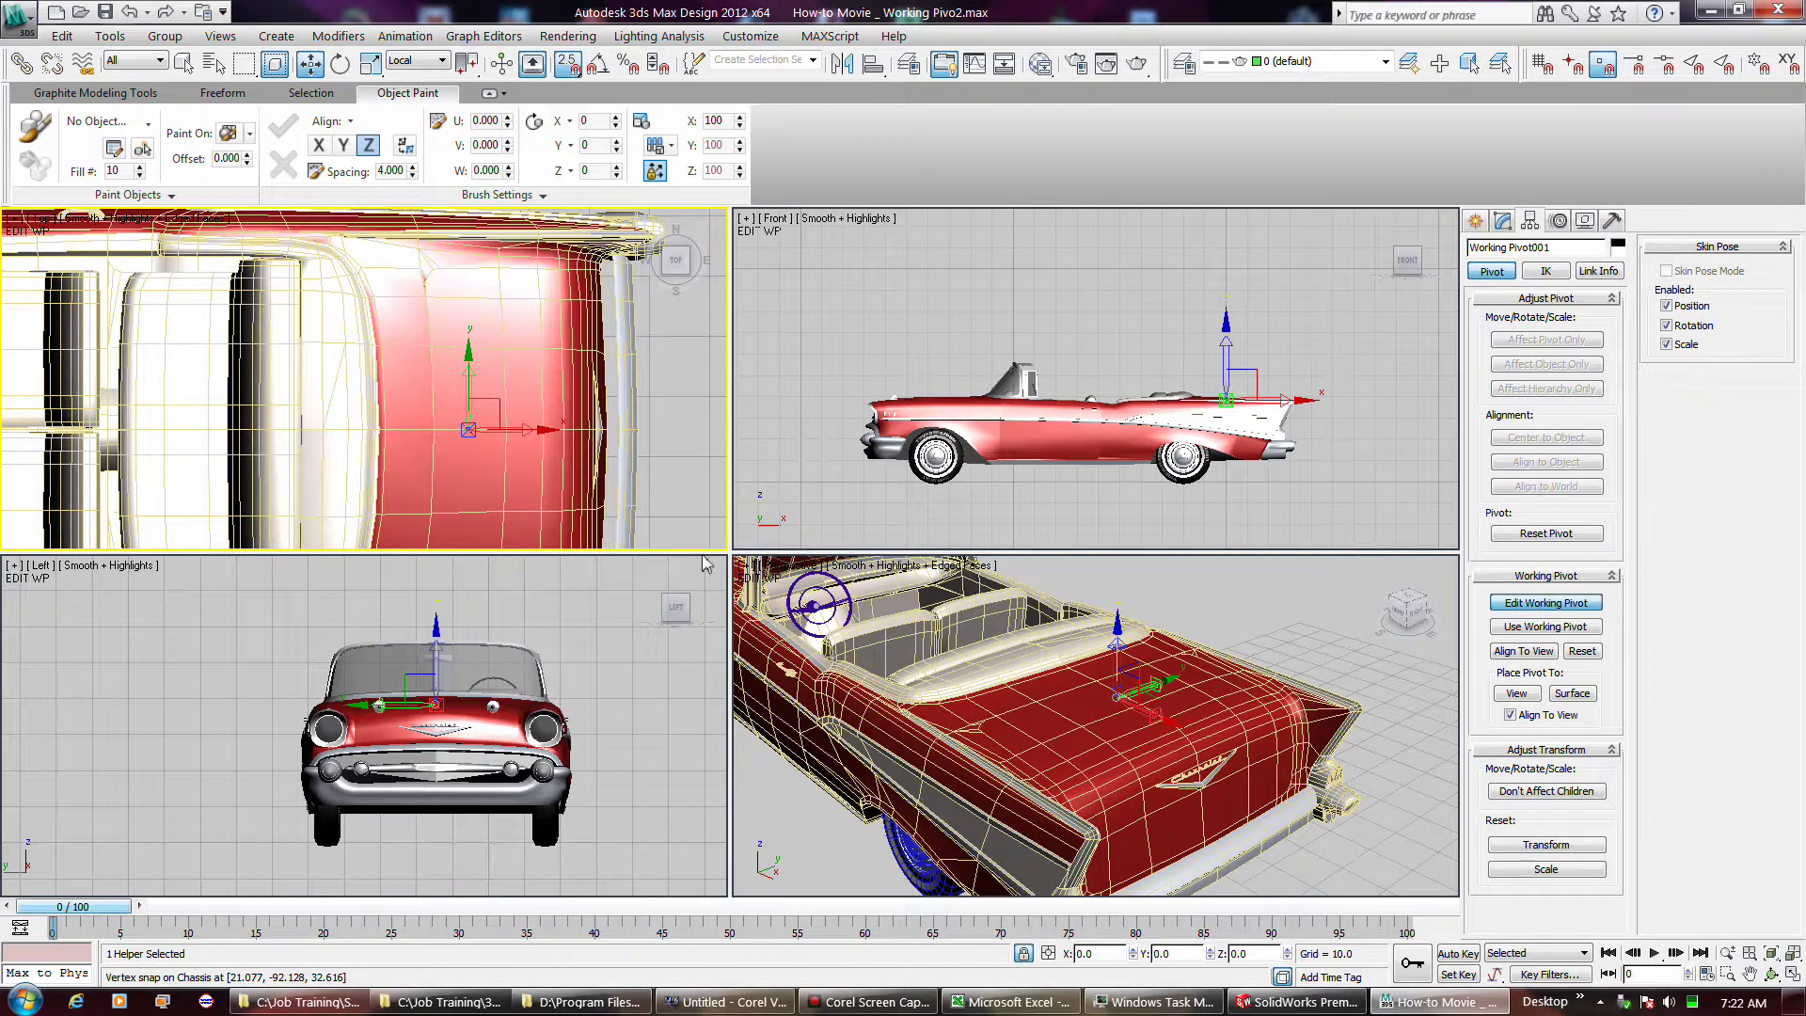
{"action": "left_click_drag", "start_coordinate": [514, 430], "coordinate": [441, 430]}
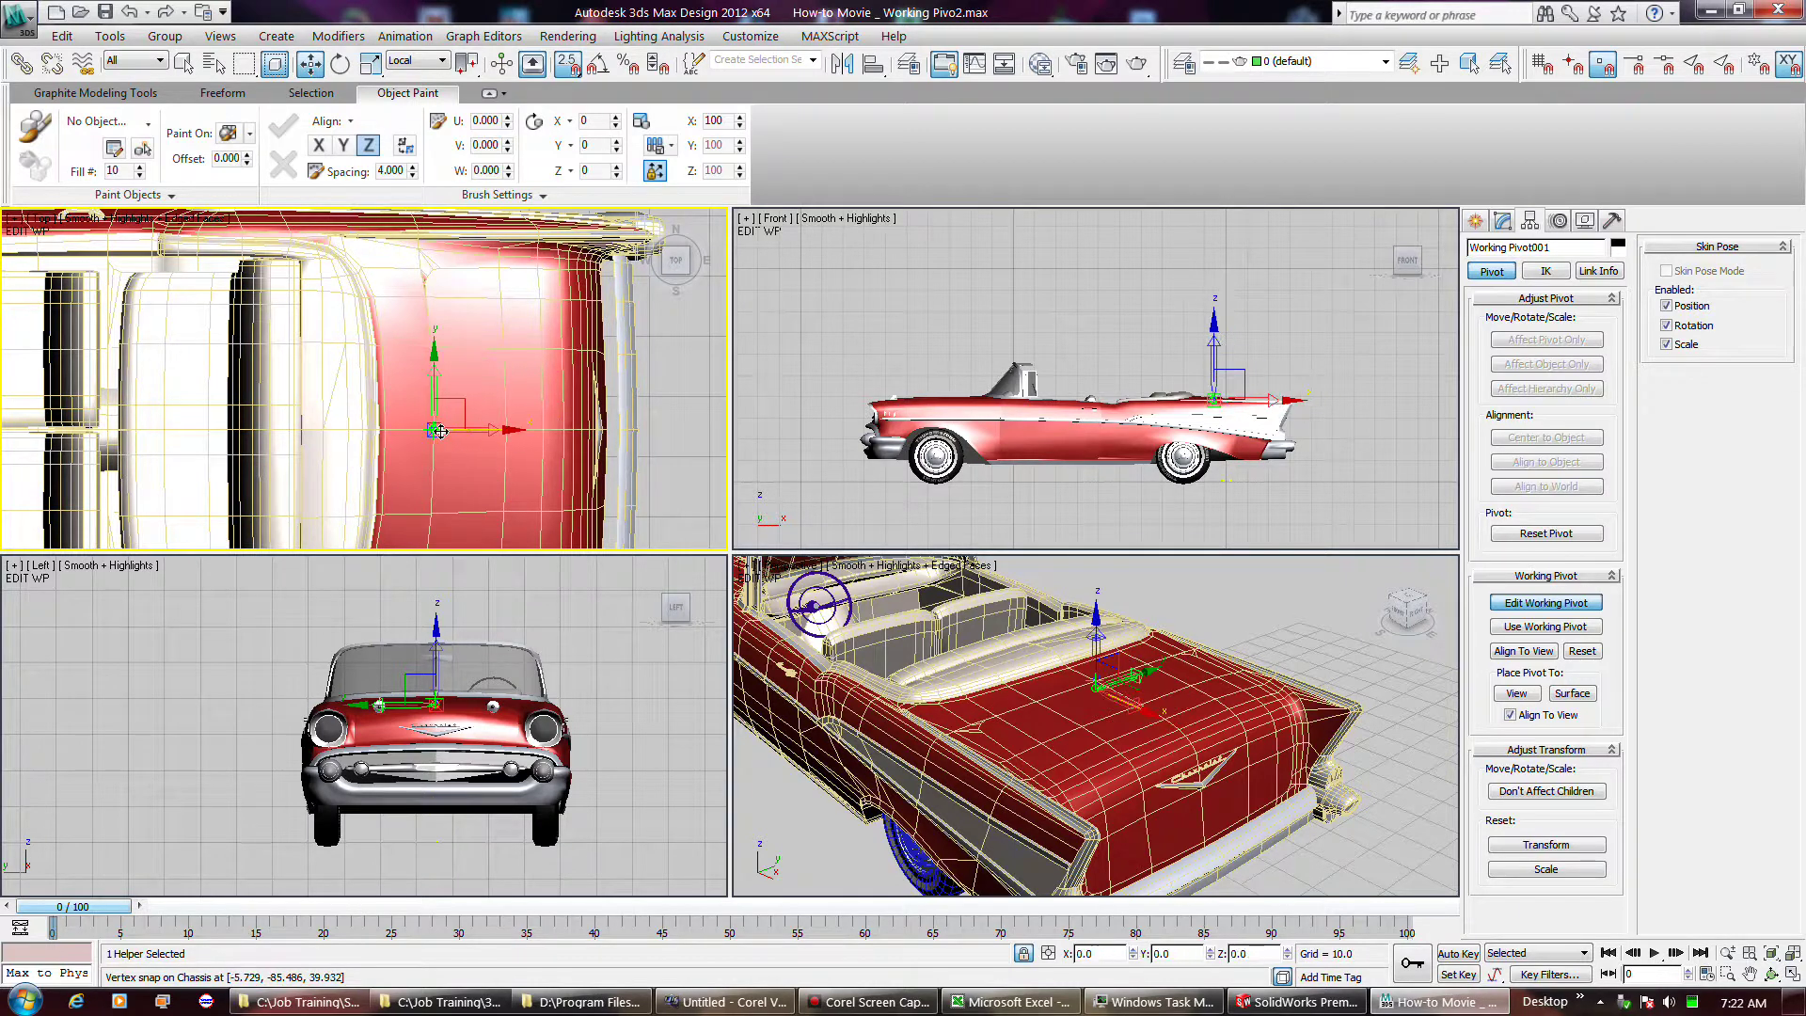
- Turn on Use Working Pivot, test-rotate the car around it, then undo
{"action": "left_click", "coordinate": [1545, 626]}
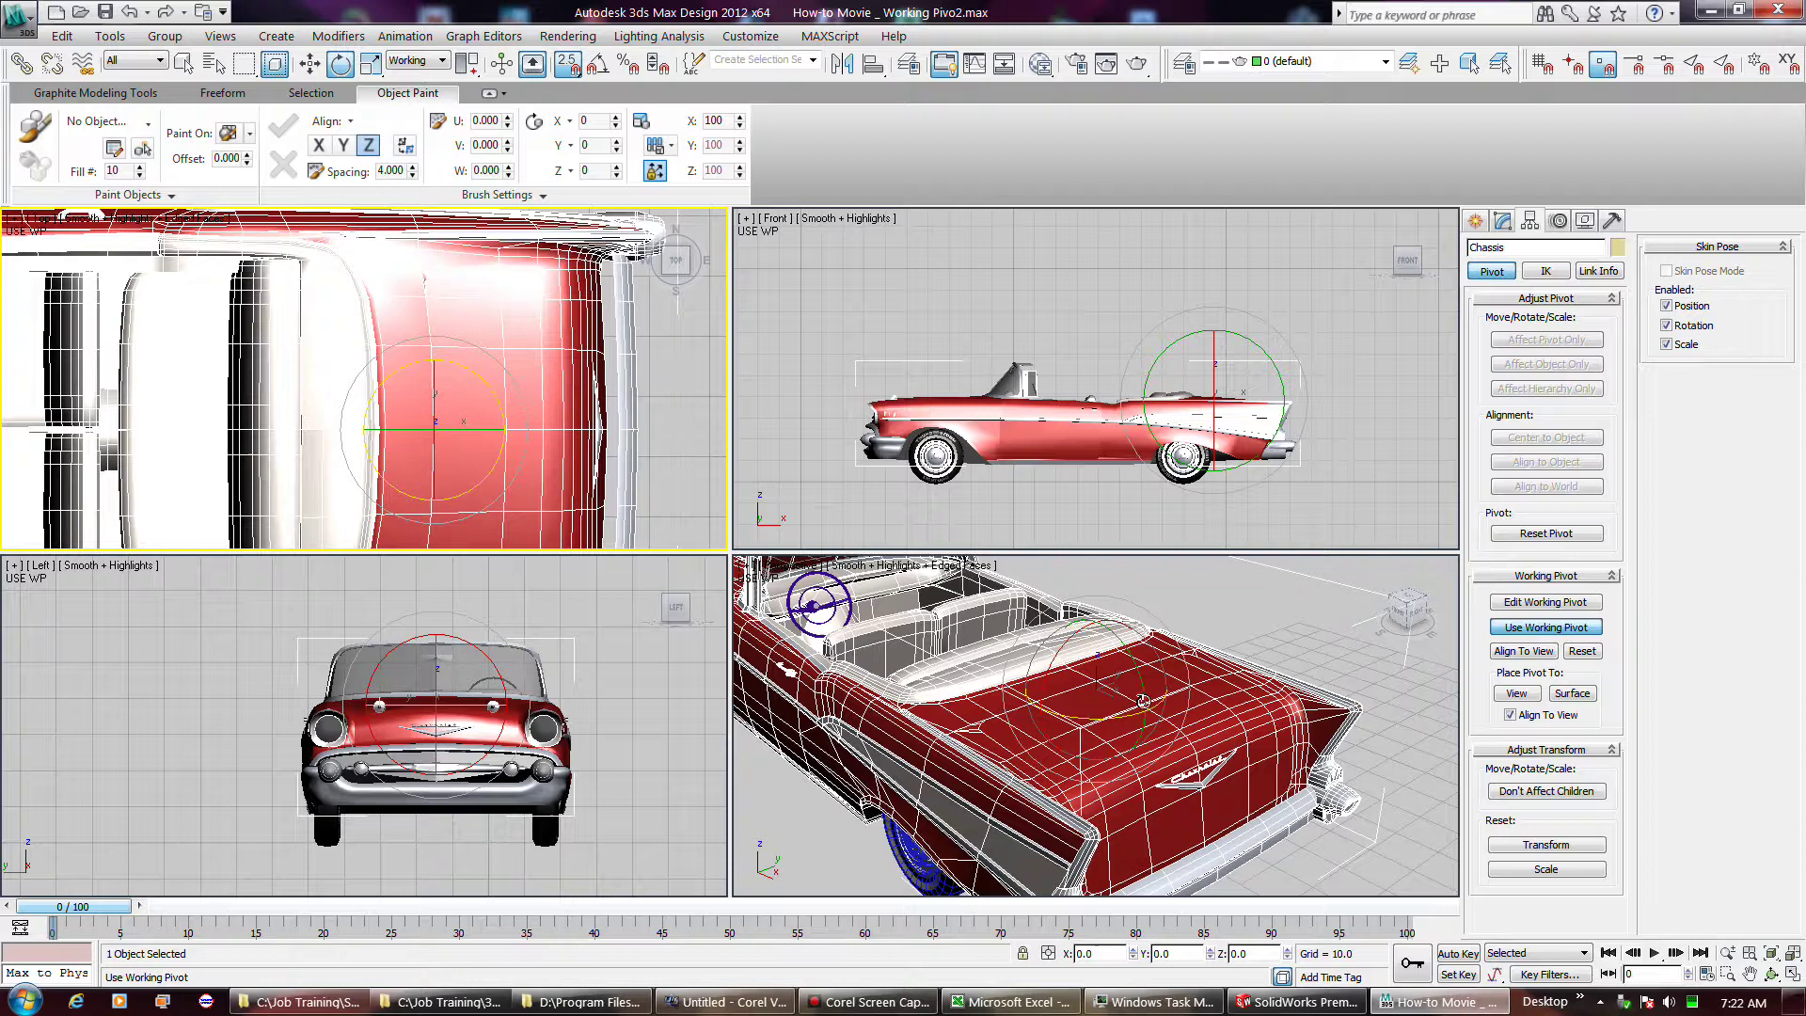
{"action": "left_click_drag", "start_coordinate": [1145, 700], "coordinate": [1142, 685]}
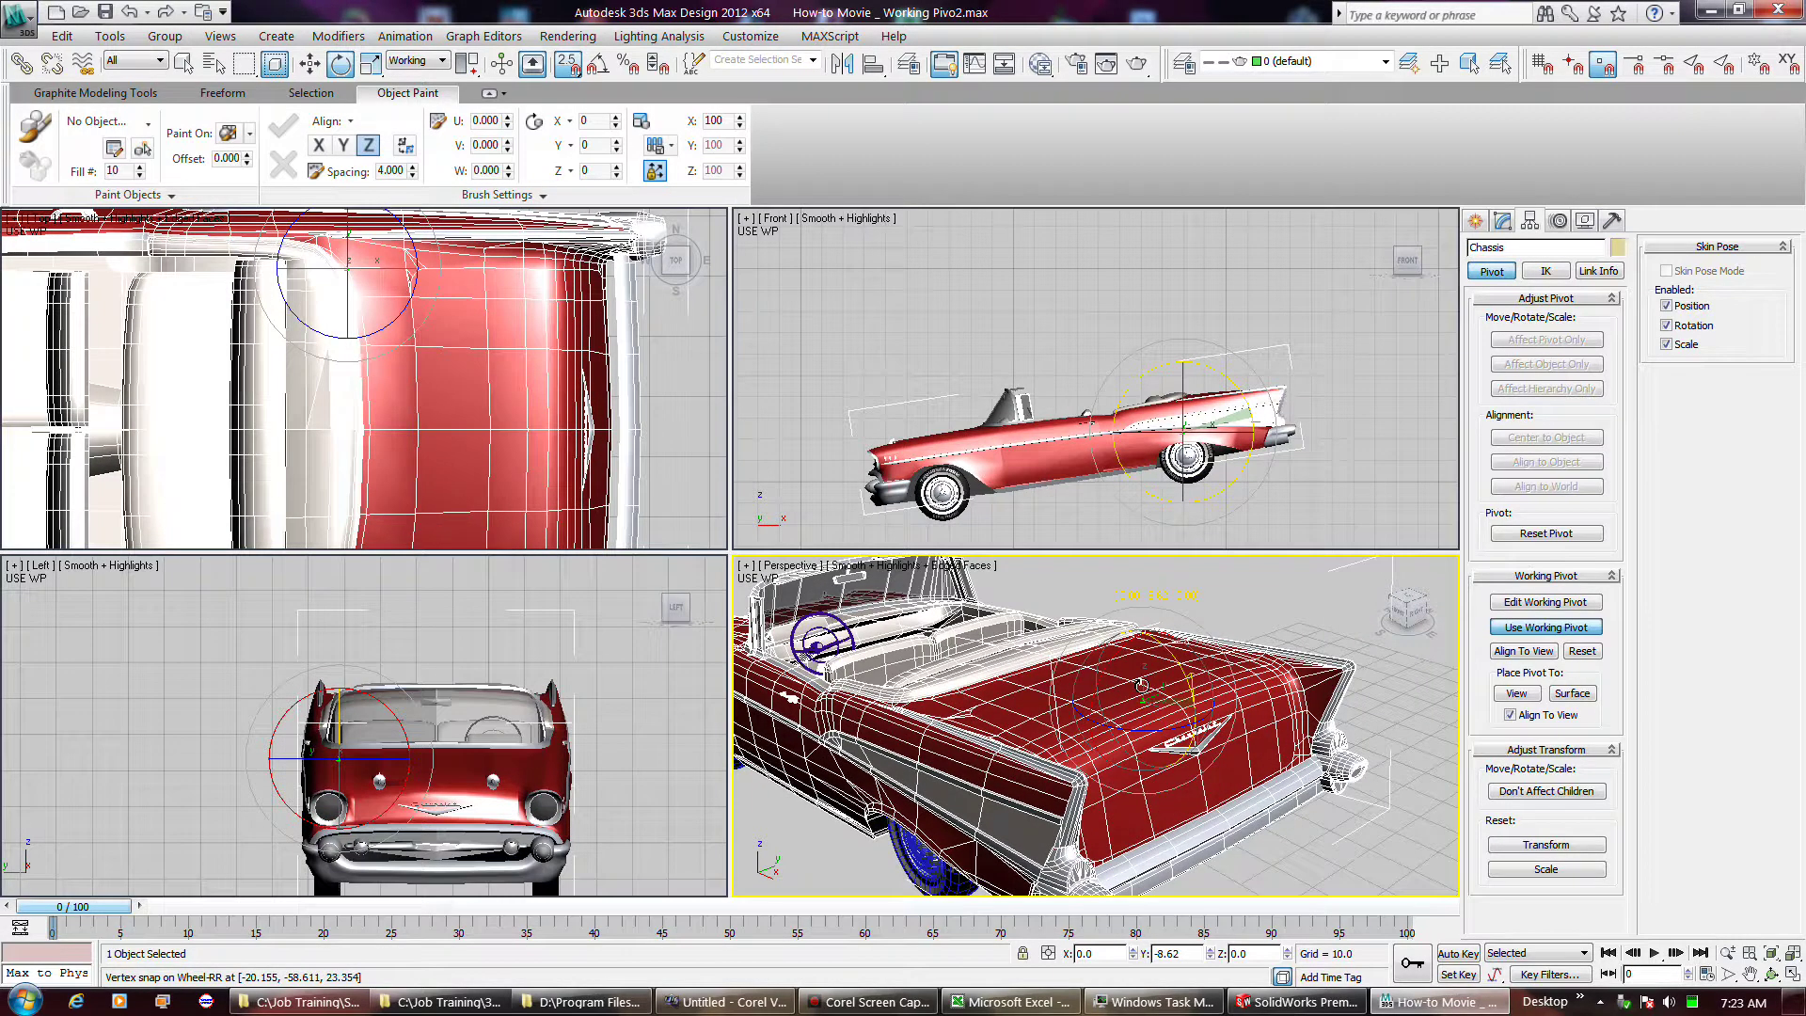
{"action": "key", "text": "ctrl+z"}
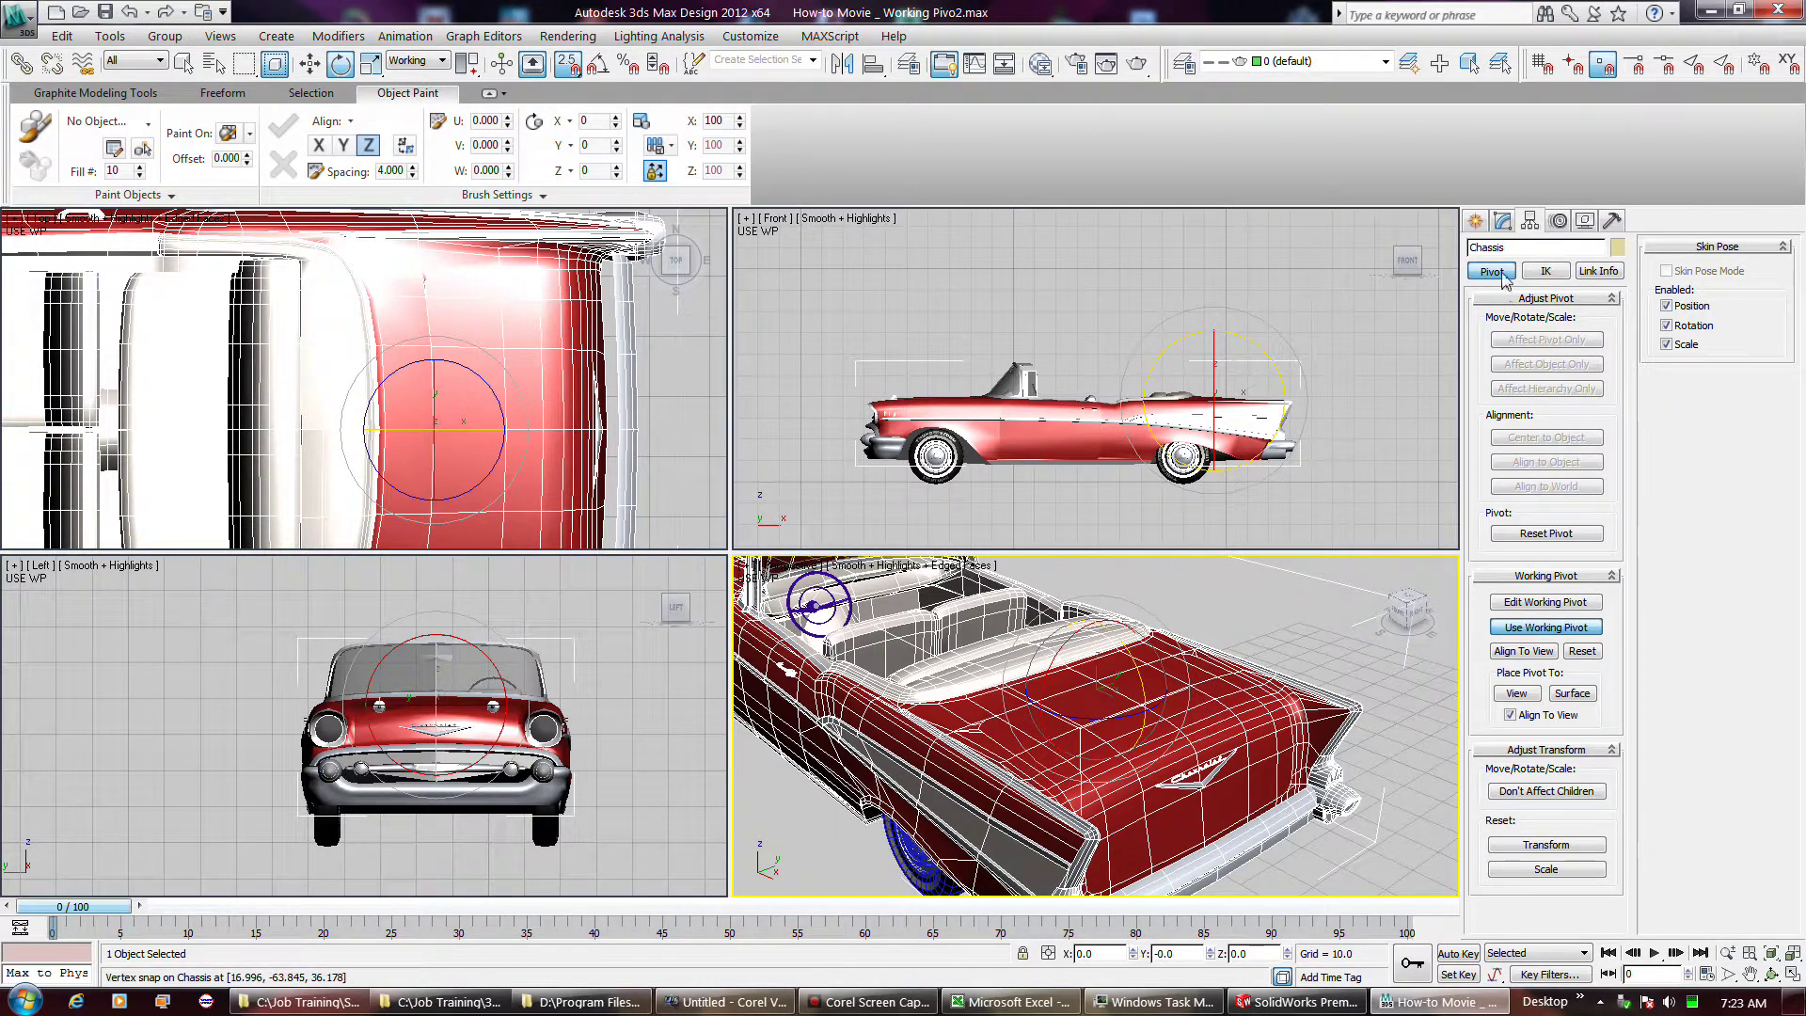
- Select the trunk lid element and swing it open around the working pivot
{"action": "left_click", "coordinate": [1502, 222]}
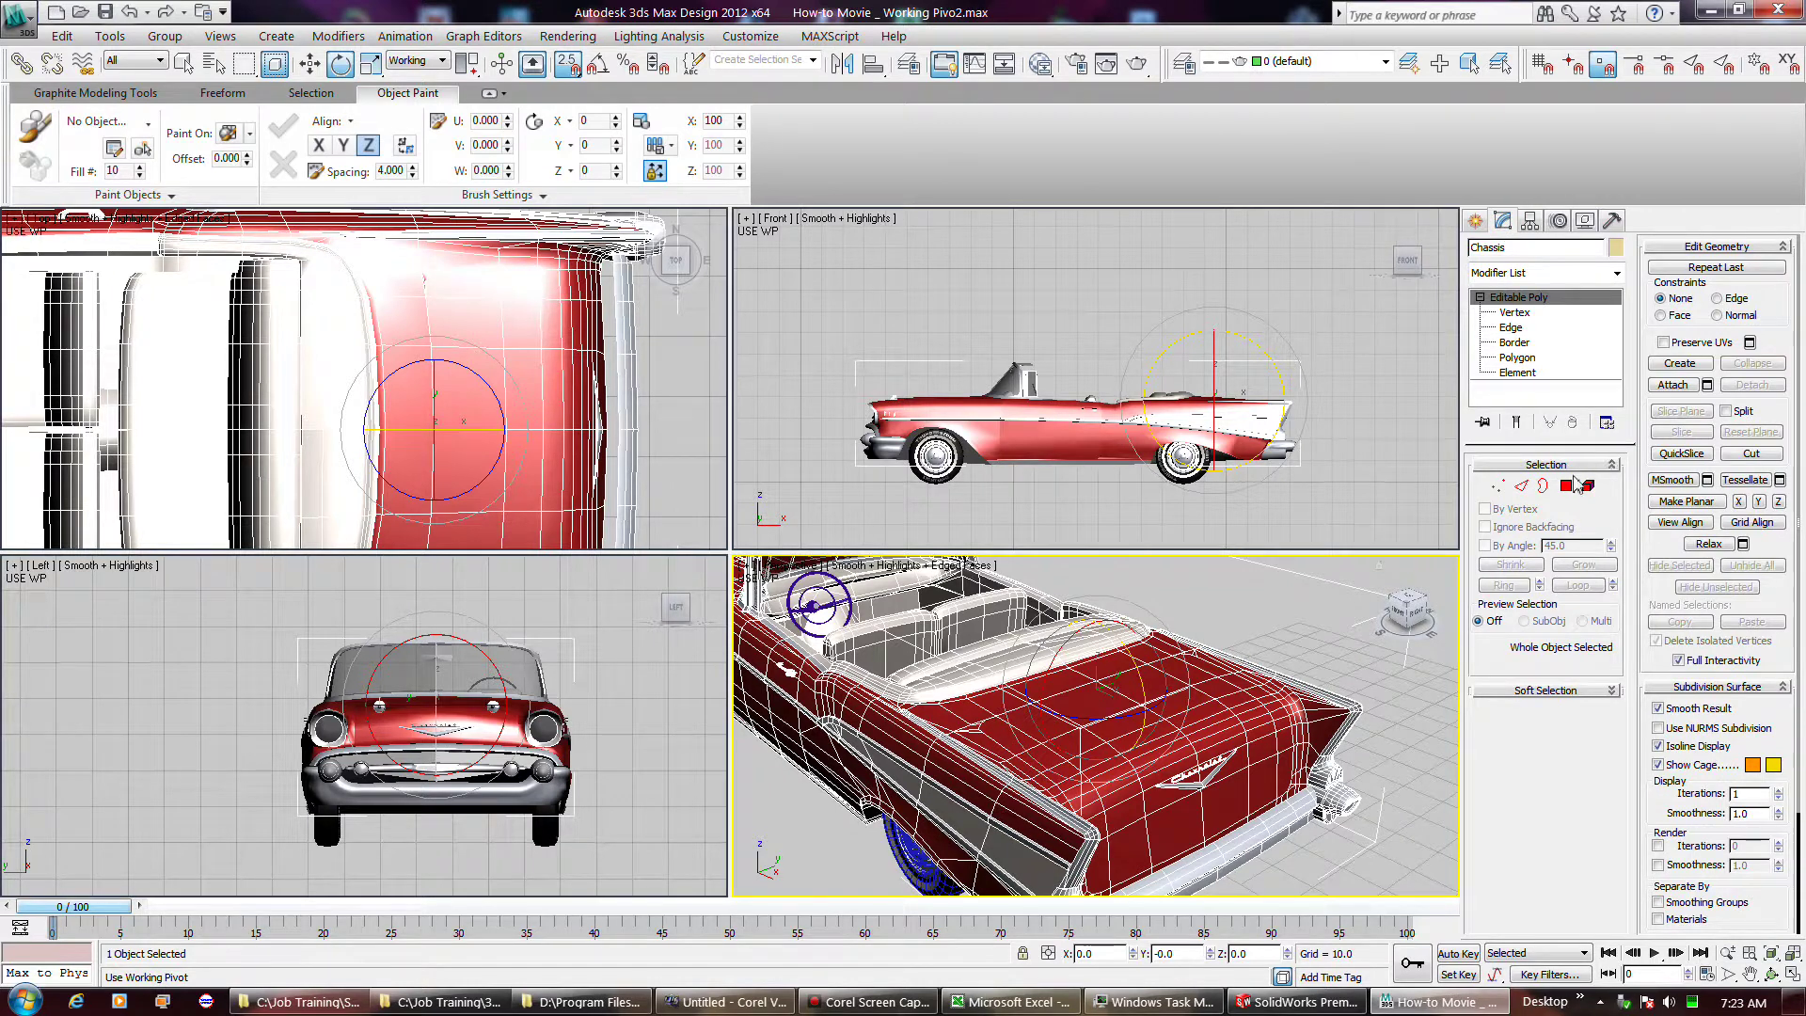
{"action": "left_click", "coordinate": [1589, 485]}
{"action": "left_click", "coordinate": [1102, 734]}
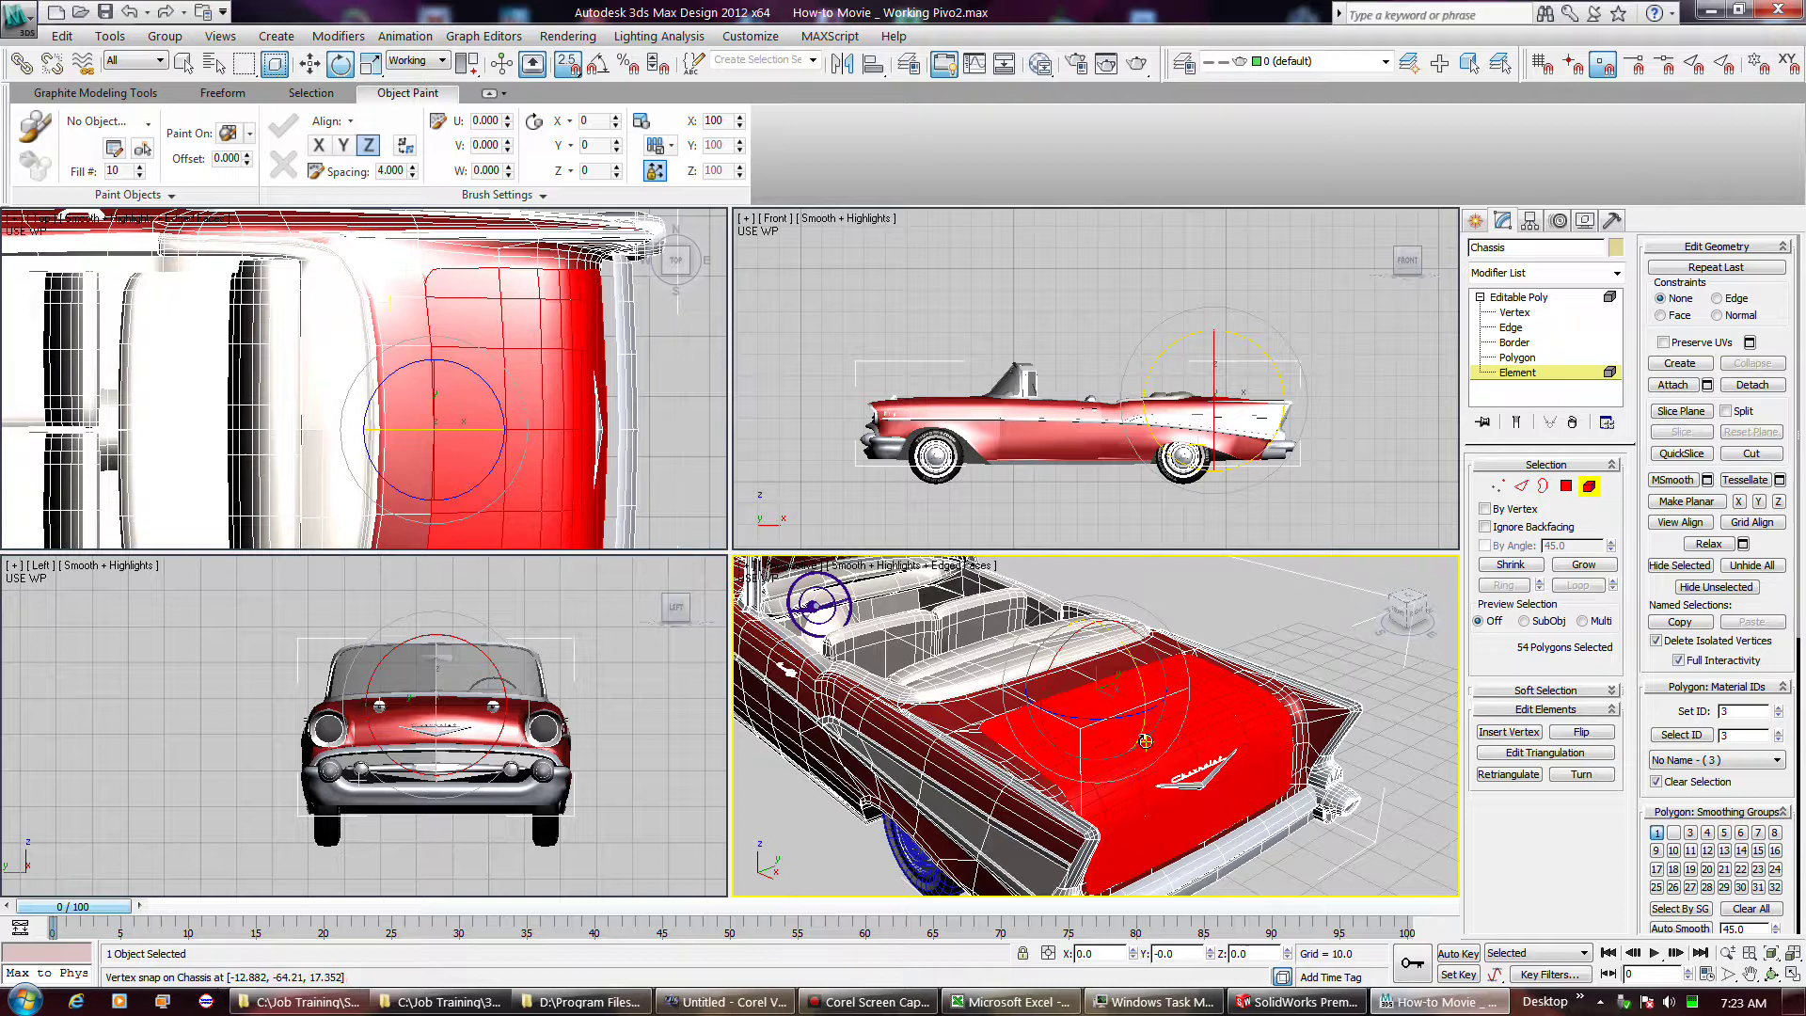
{"action": "left_click_drag", "start_coordinate": [1141, 731], "coordinate": [1243, 789]}
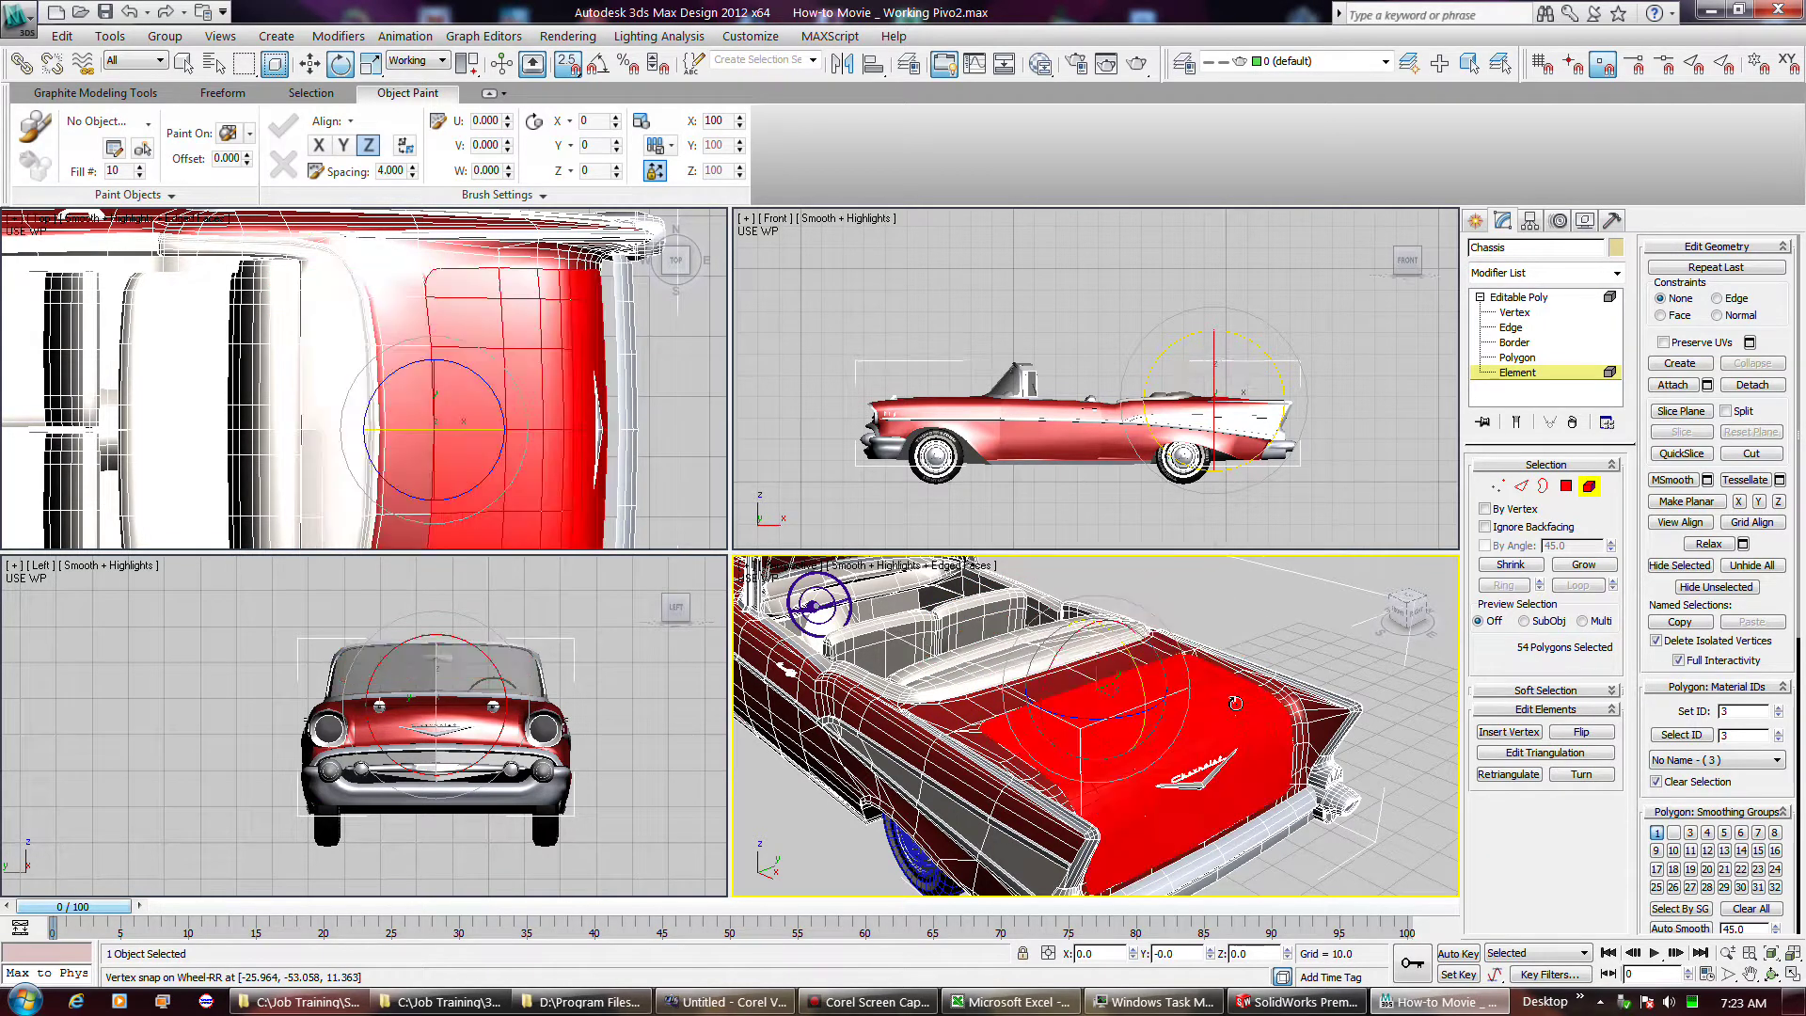
{"action": "left_click", "coordinate": [1530, 223]}
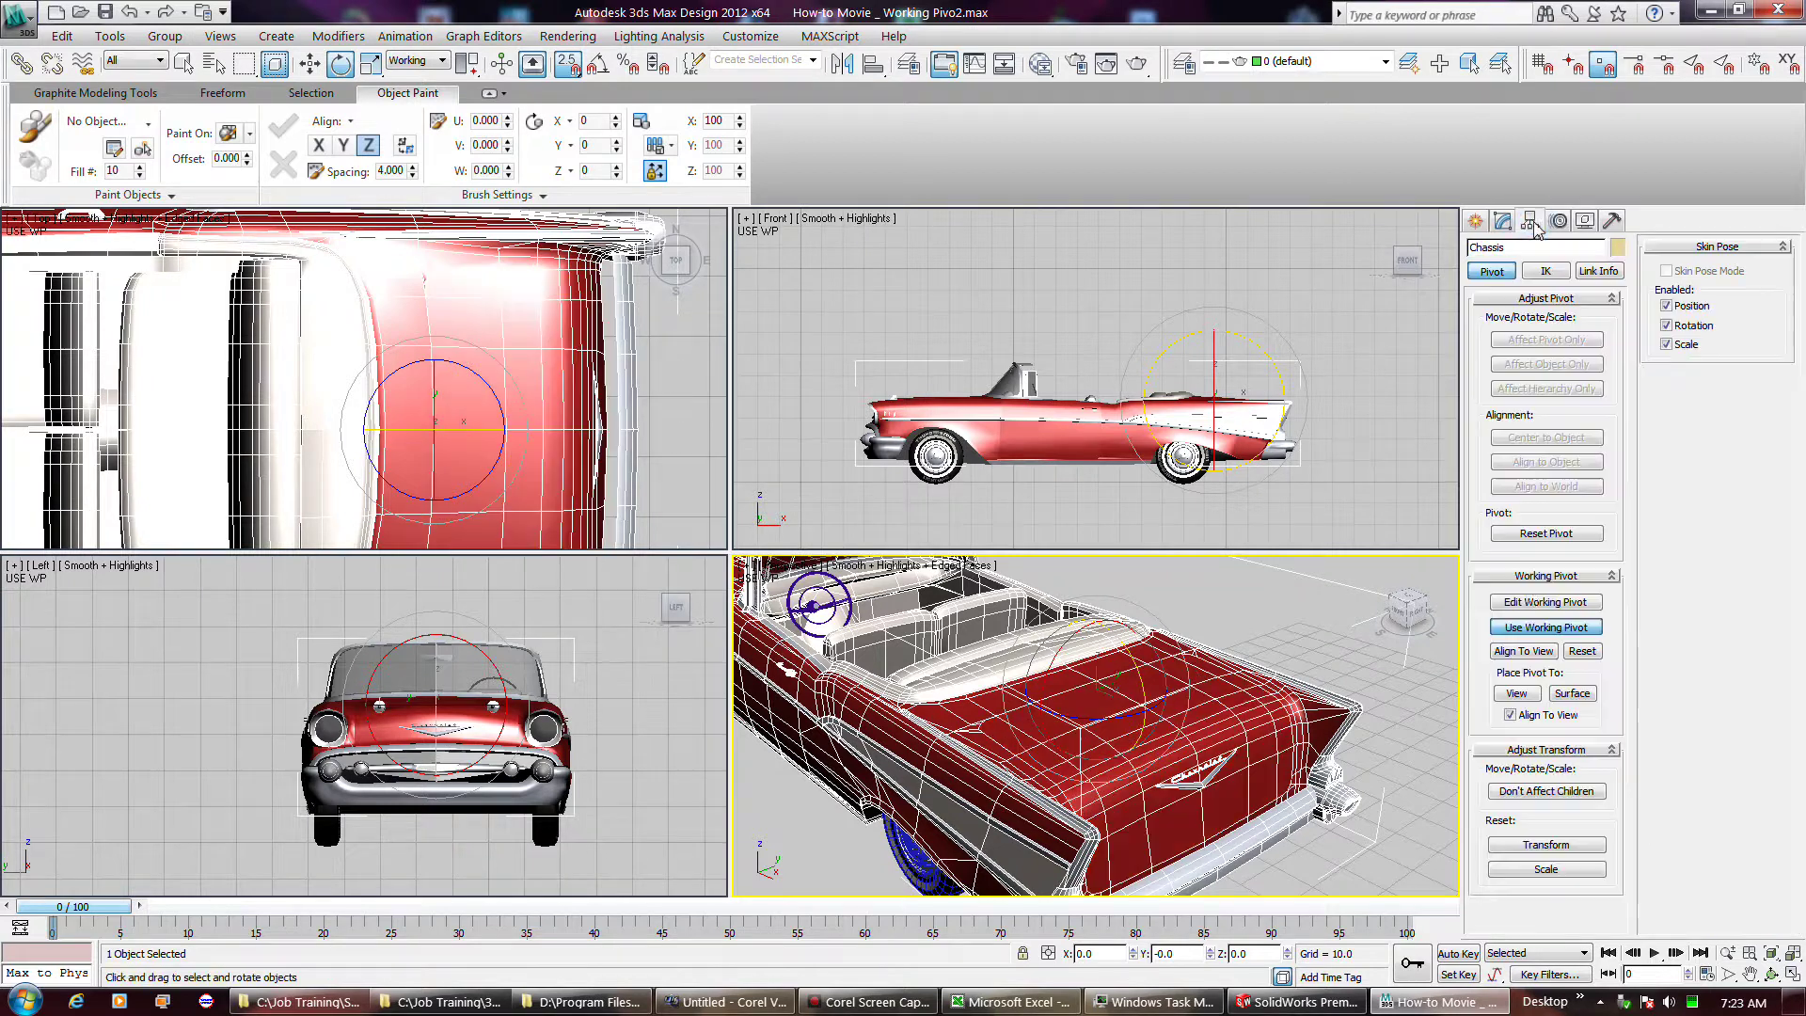
{"action": "left_click", "coordinate": [1526, 604]}
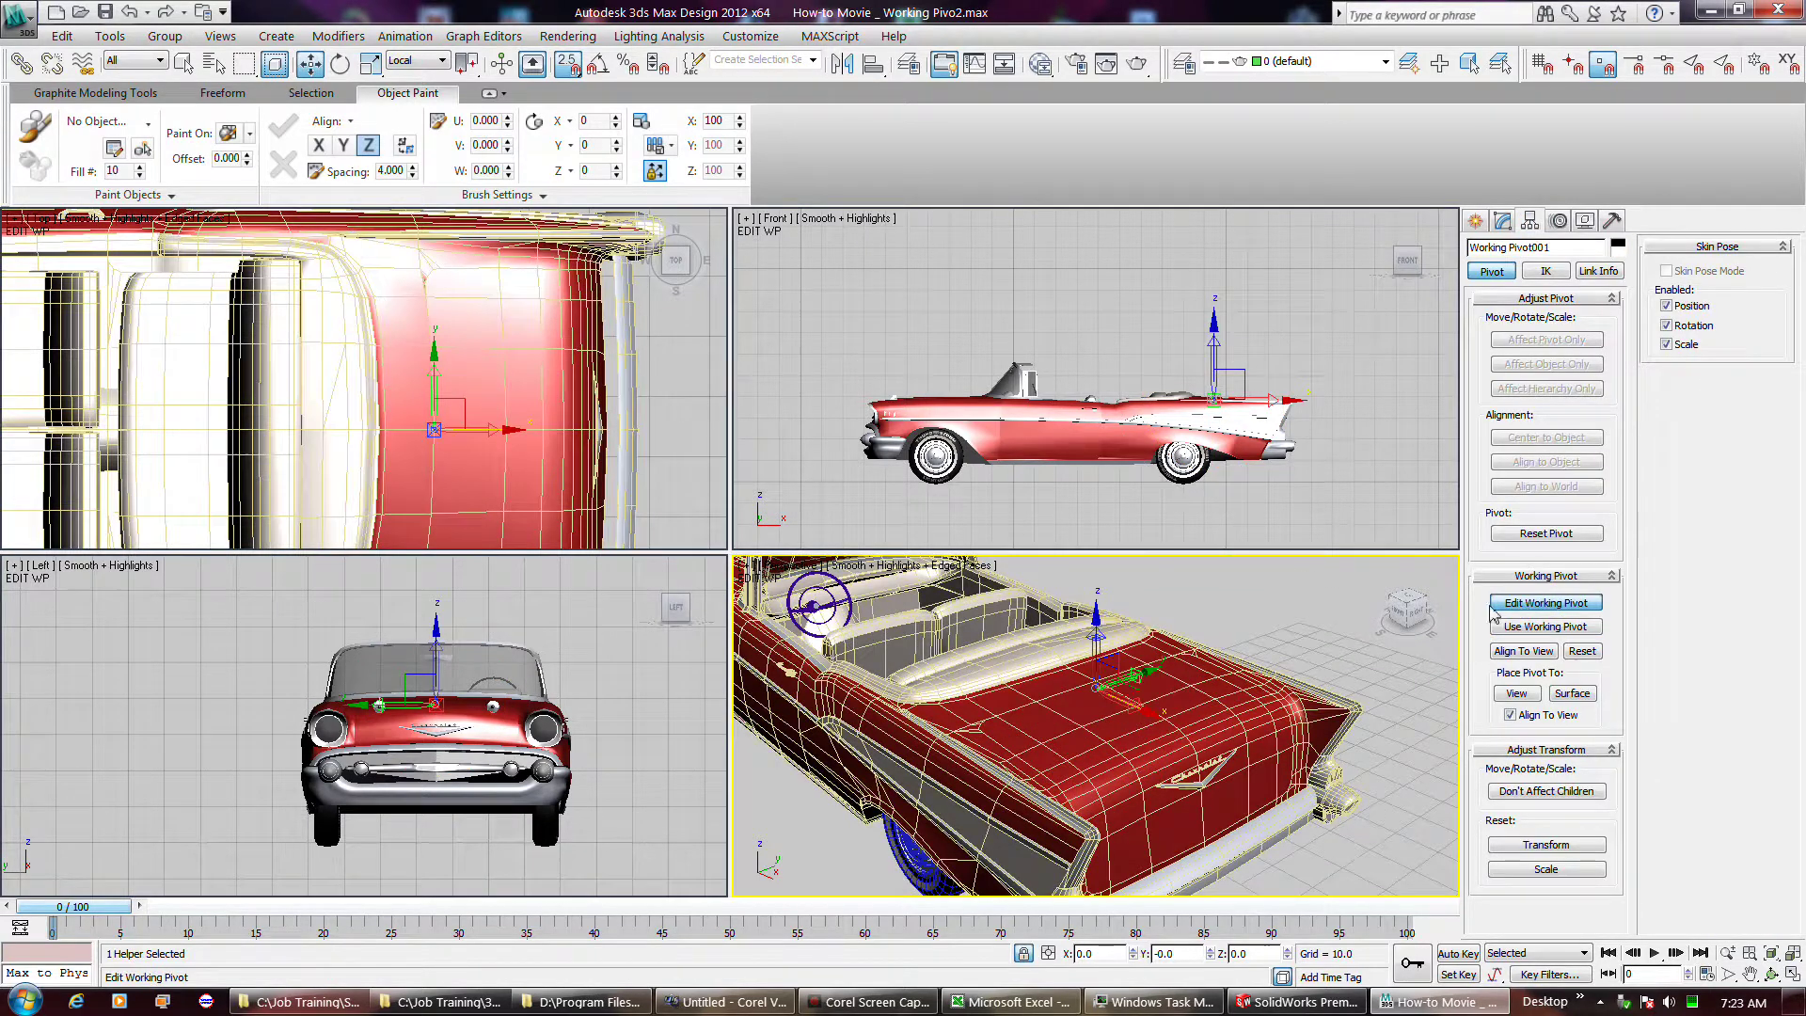
{"action": "right_click", "coordinate": [1249, 350]}
{"action": "scroll", "coordinate": [1214, 399], "scroll_direction": "up", "scroll_amount": 5}
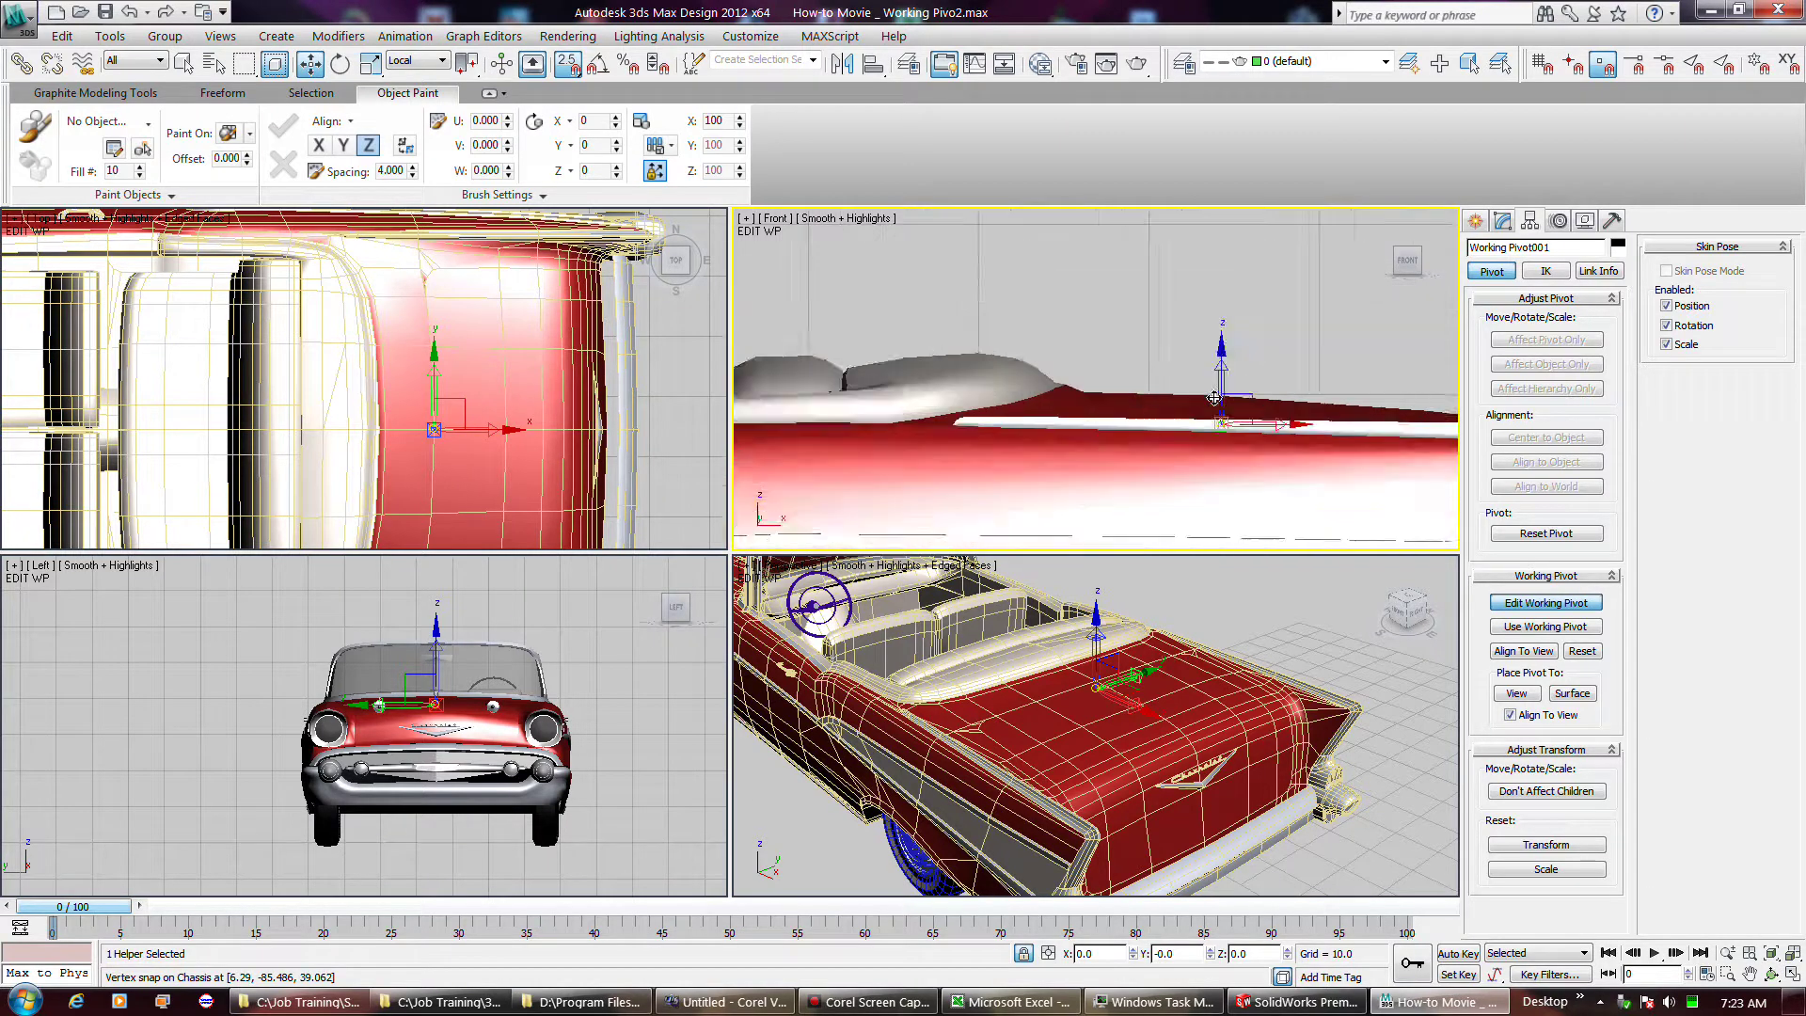
{"action": "scroll", "coordinate": [1214, 398], "scroll_direction": "up", "scroll_amount": 2}
{"action": "scroll", "coordinate": [1214, 399], "scroll_direction": "up", "scroll_amount": 1}
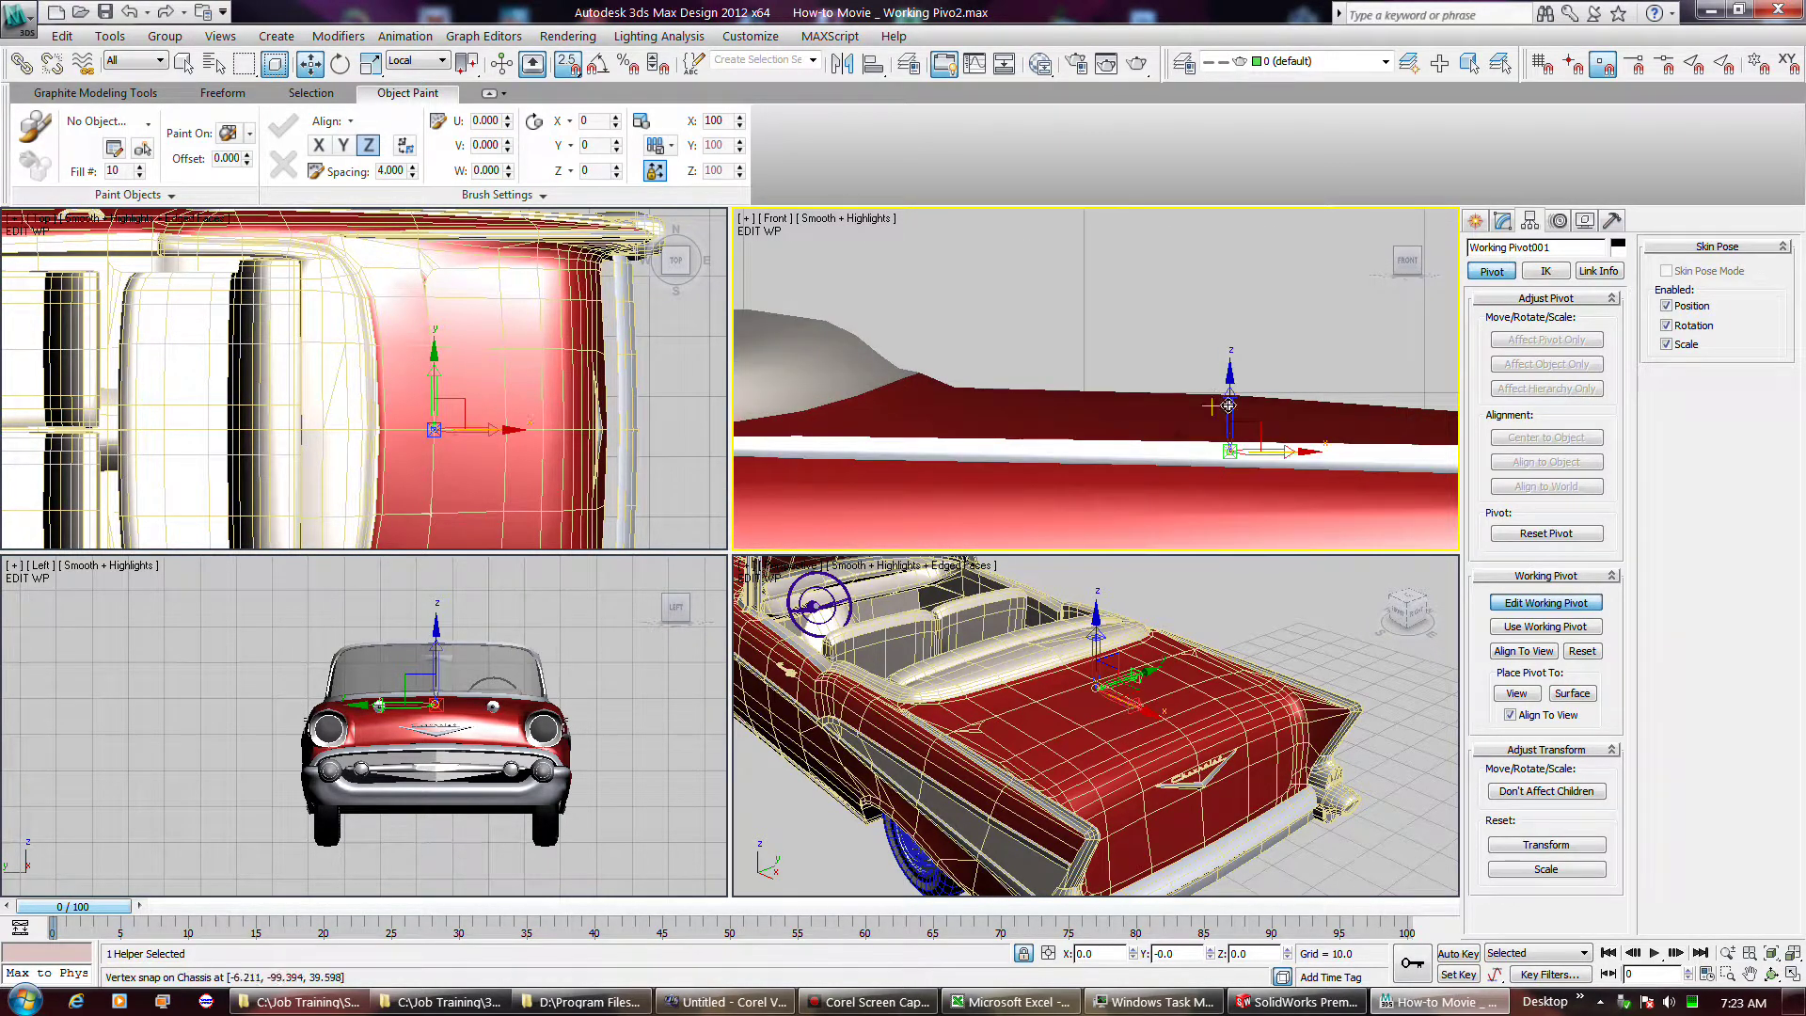
{"action": "left_click_drag", "start_coordinate": [1222, 413], "coordinate": [1231, 382]}
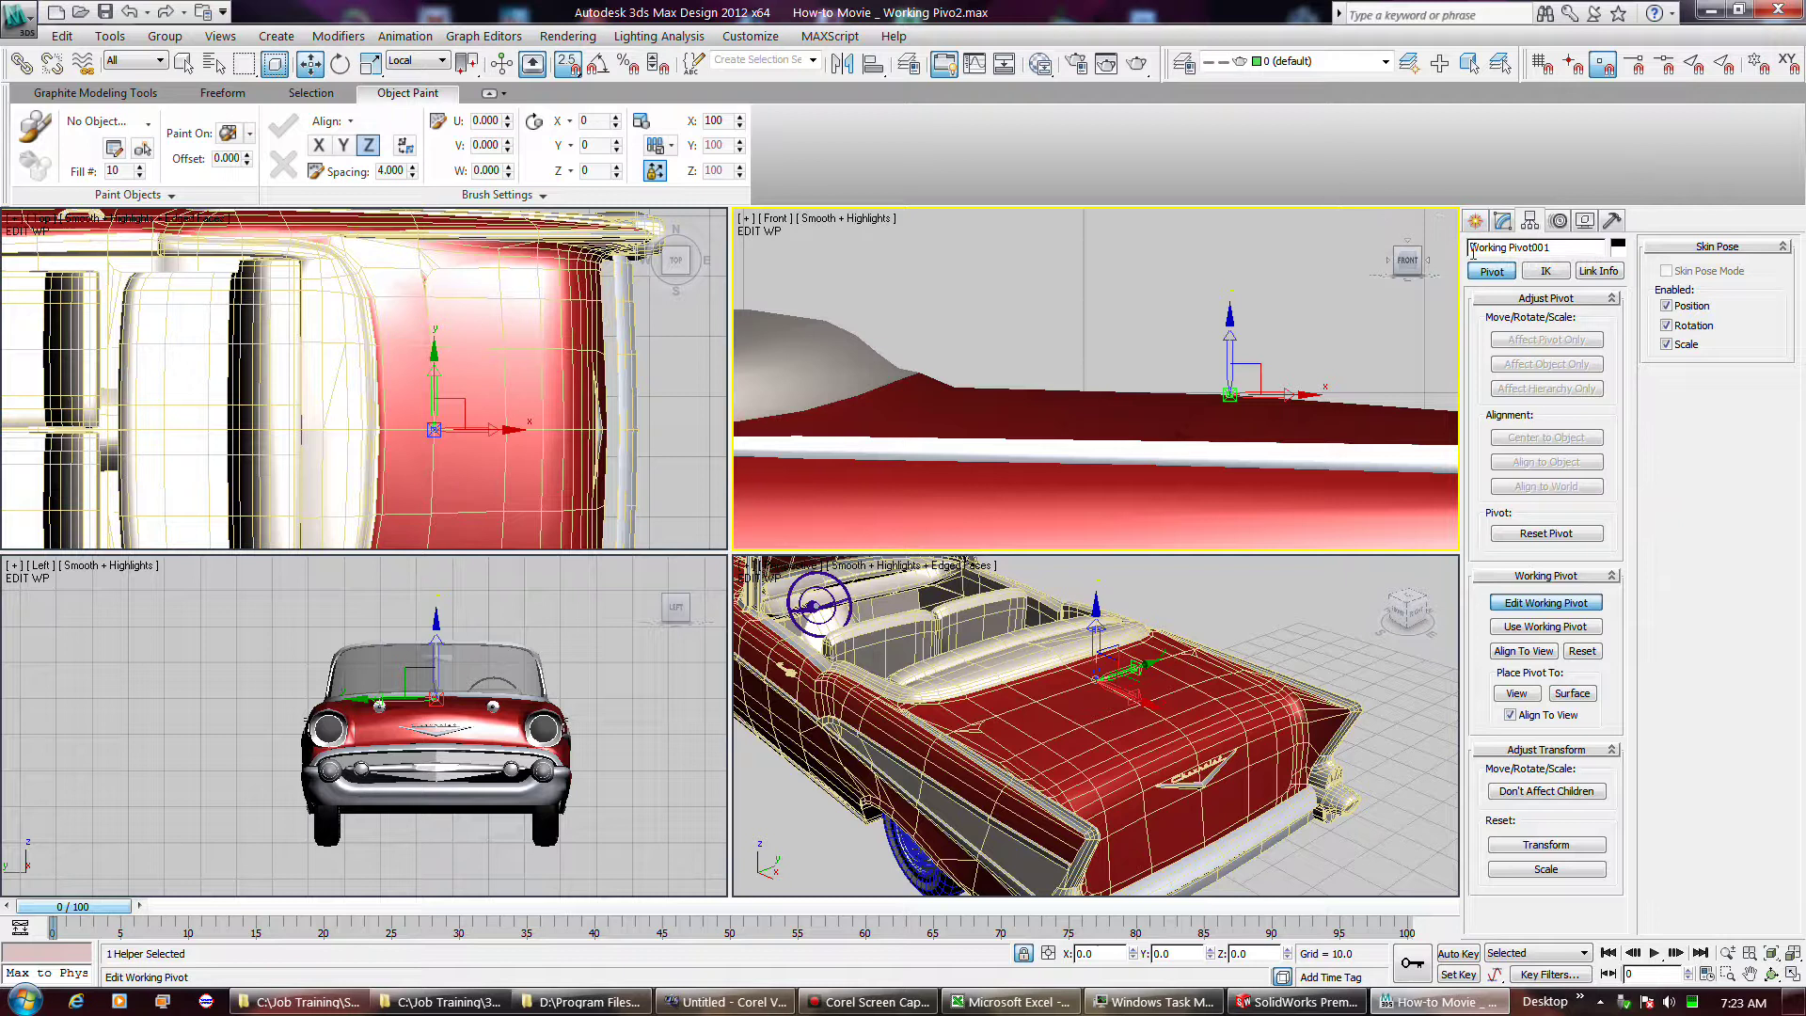
{"action": "left_click", "coordinate": [1474, 220]}
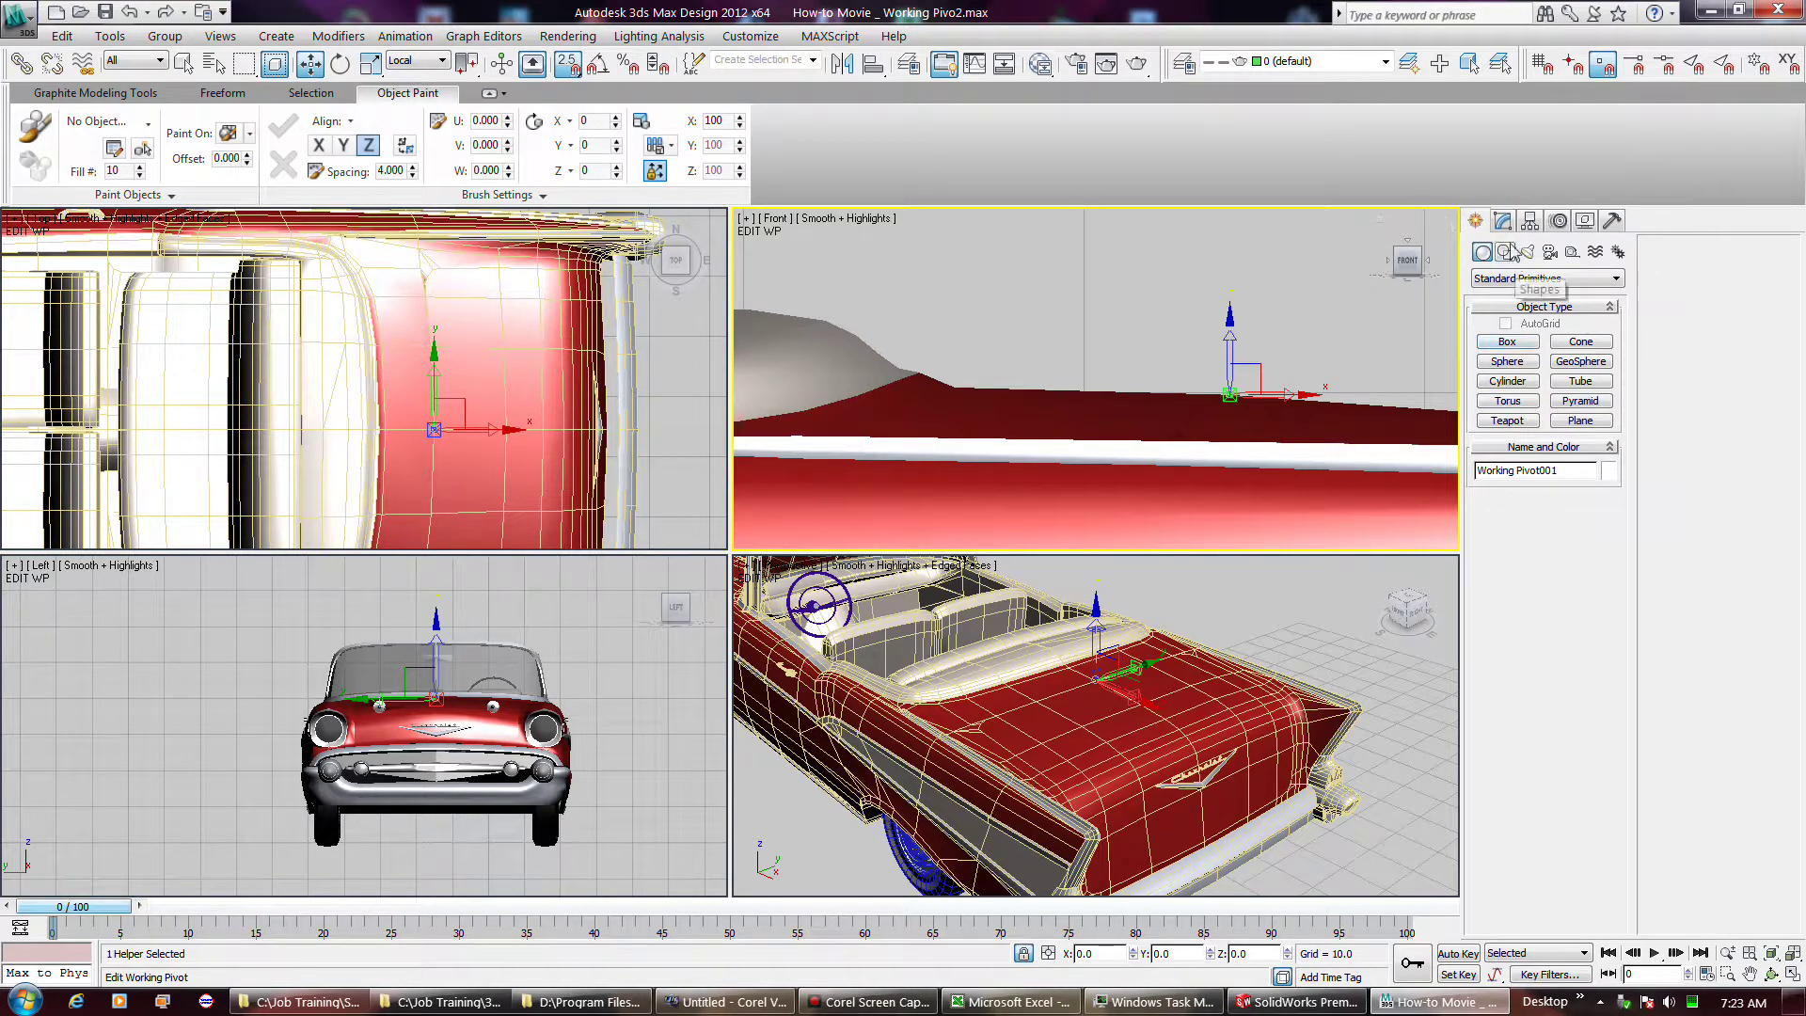
{"action": "left_click", "coordinate": [1502, 220]}
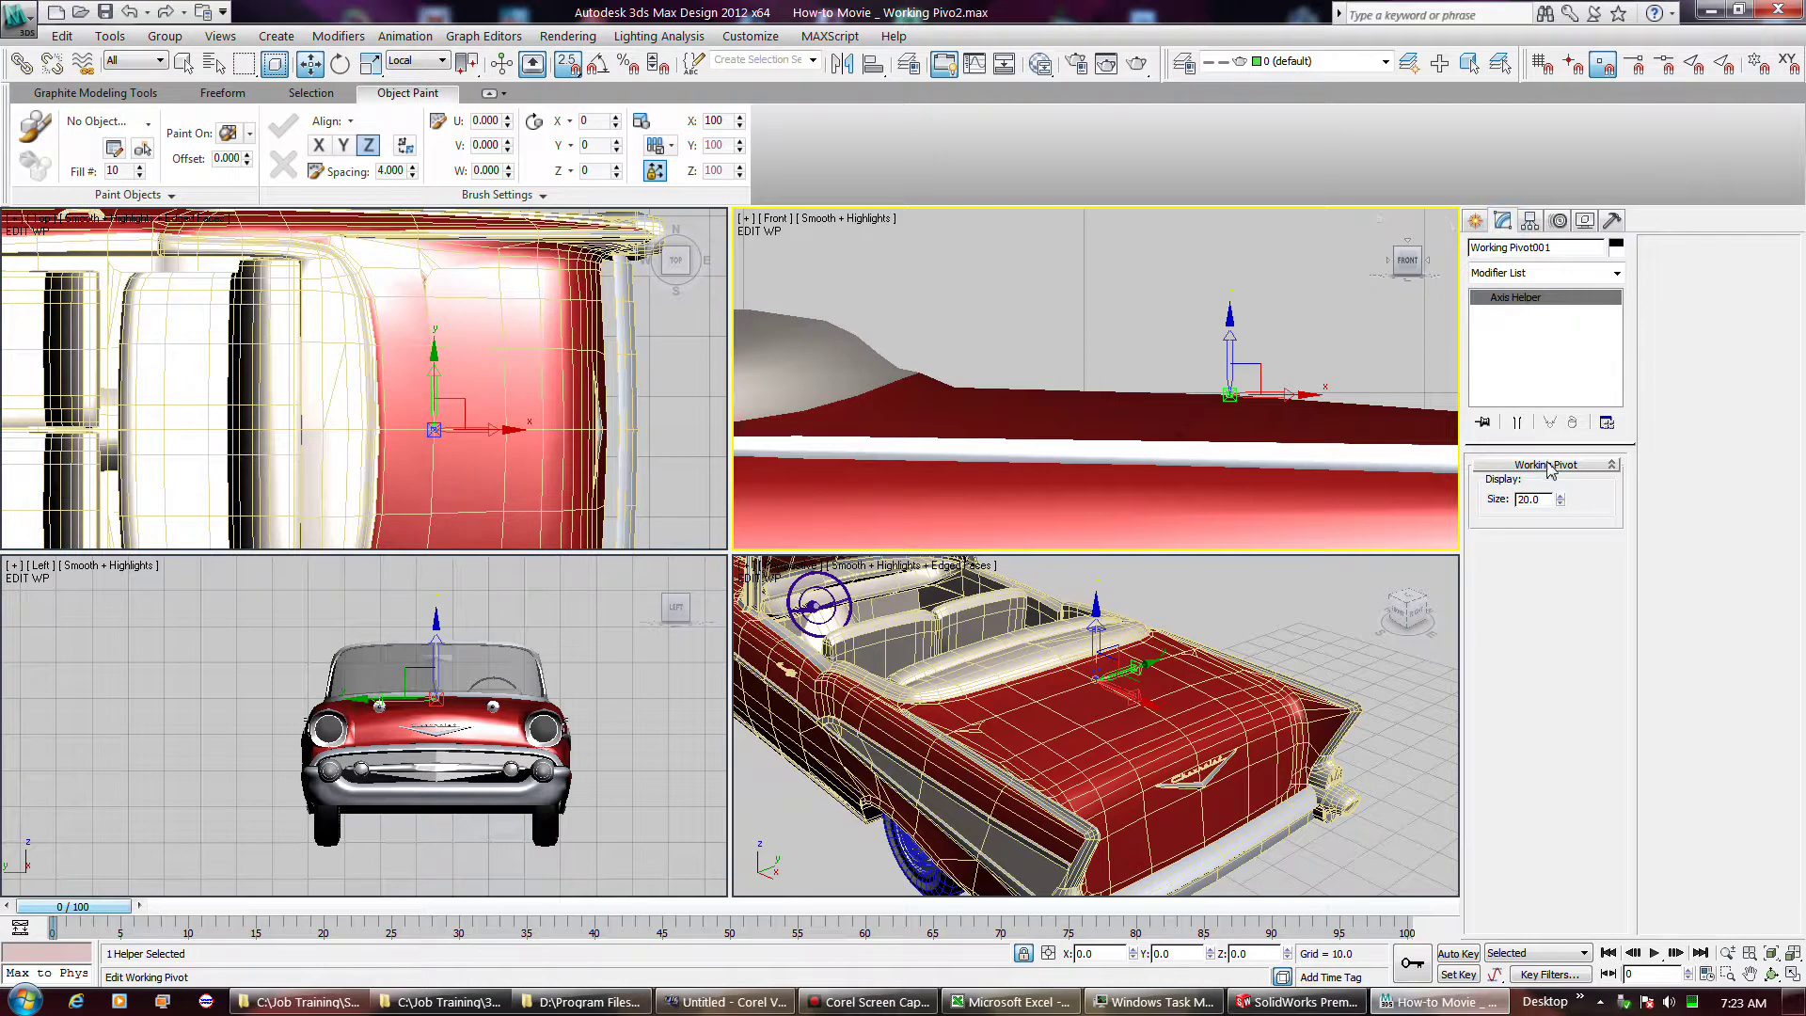
{"action": "right_click", "coordinate": [1183, 731]}
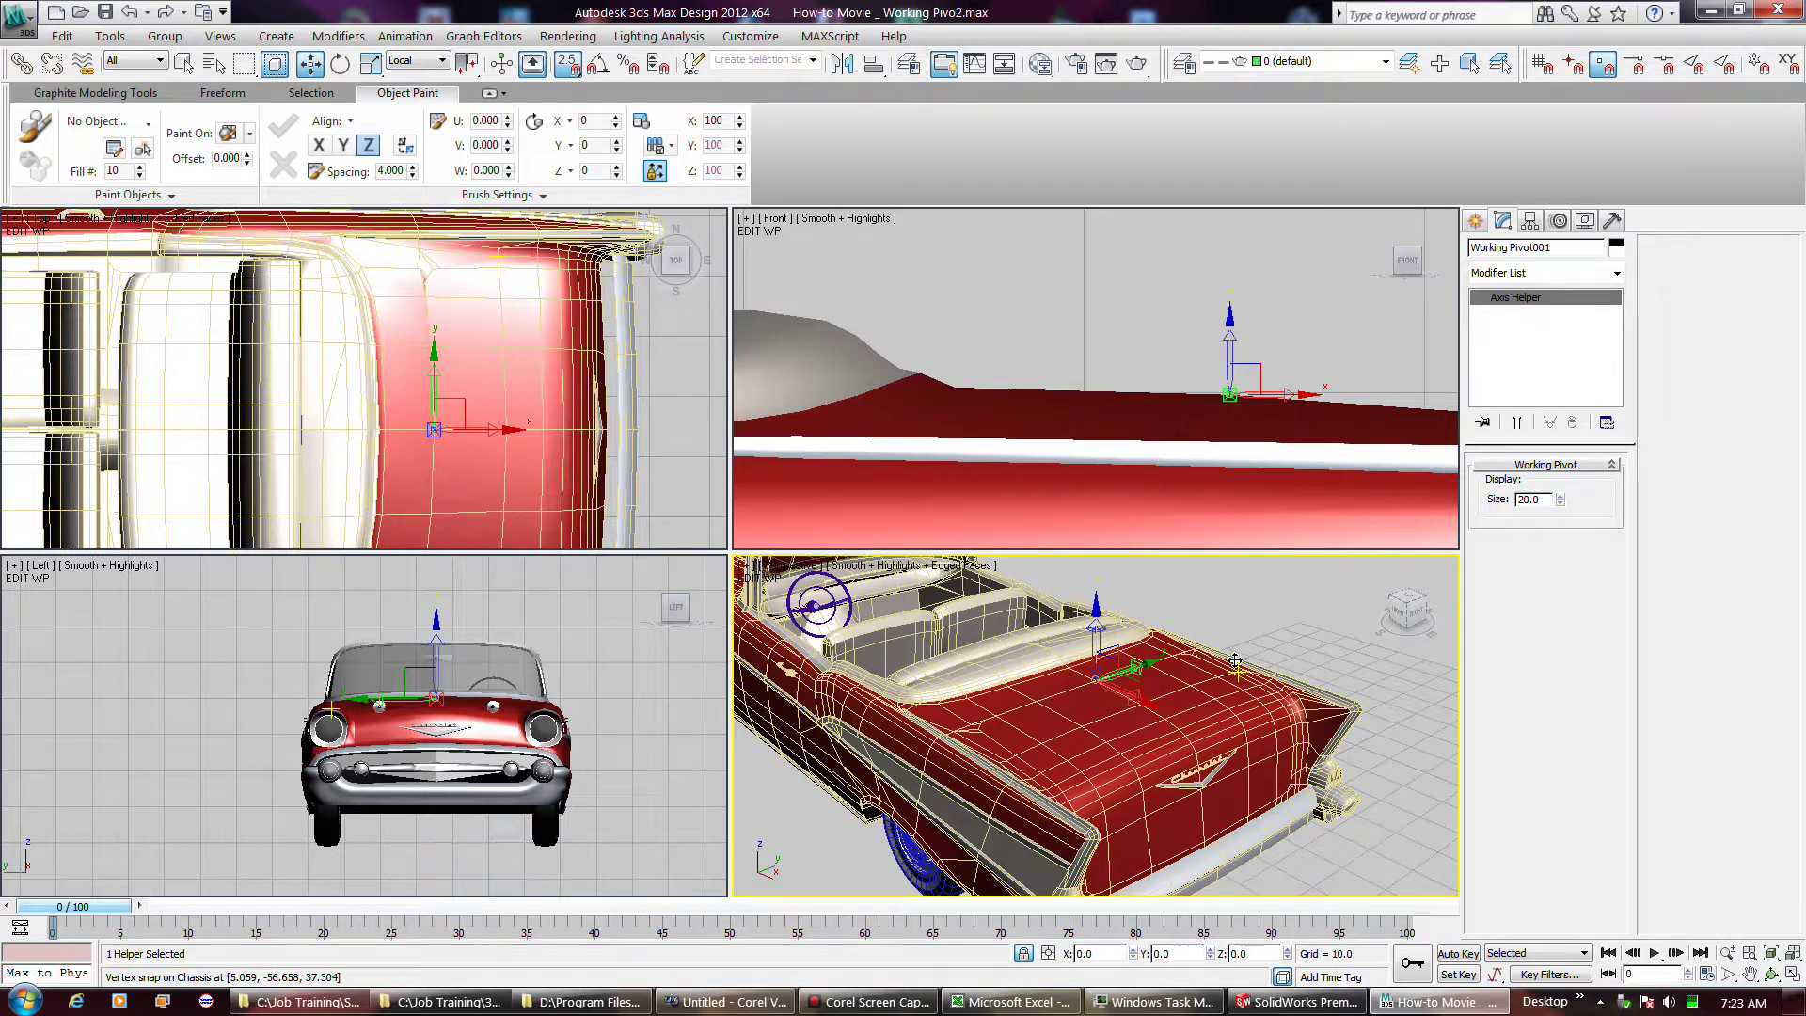
- Enable Use Working Pivot and select the trunk lid as a single Chassis element
{"action": "left_click", "coordinate": [1530, 221]}
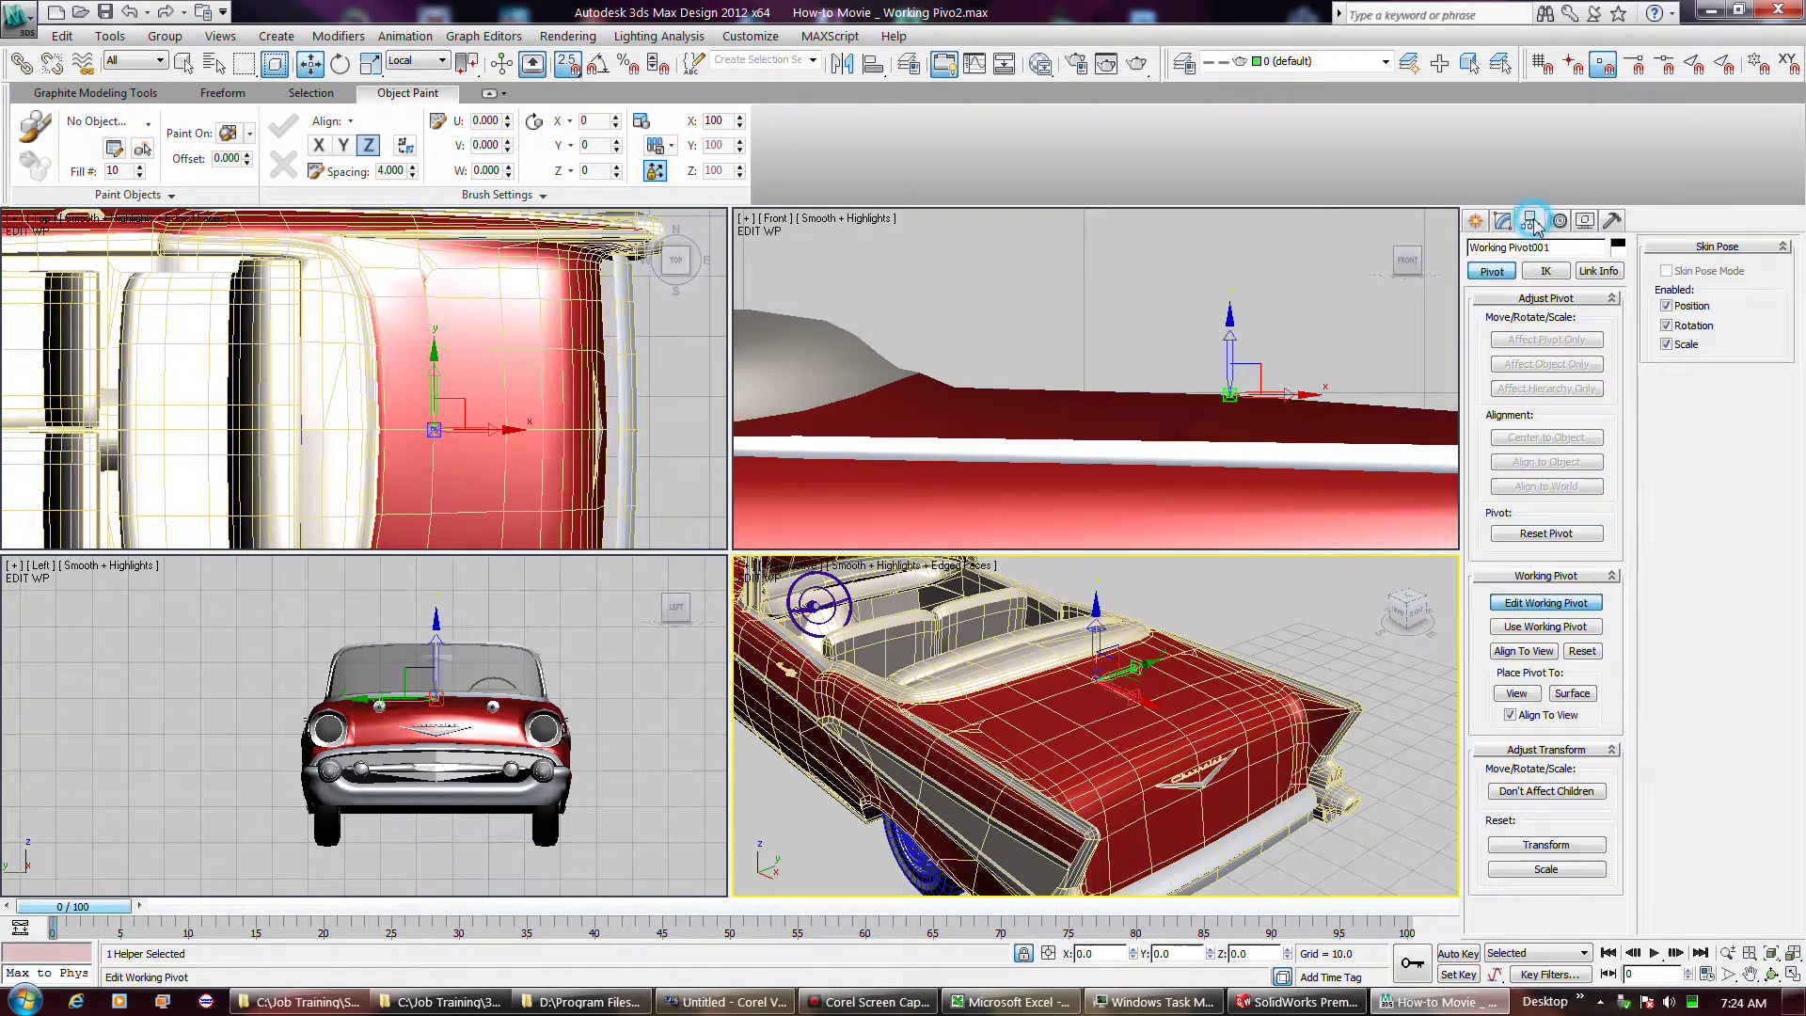
{"action": "left_click", "coordinate": [1543, 627]}
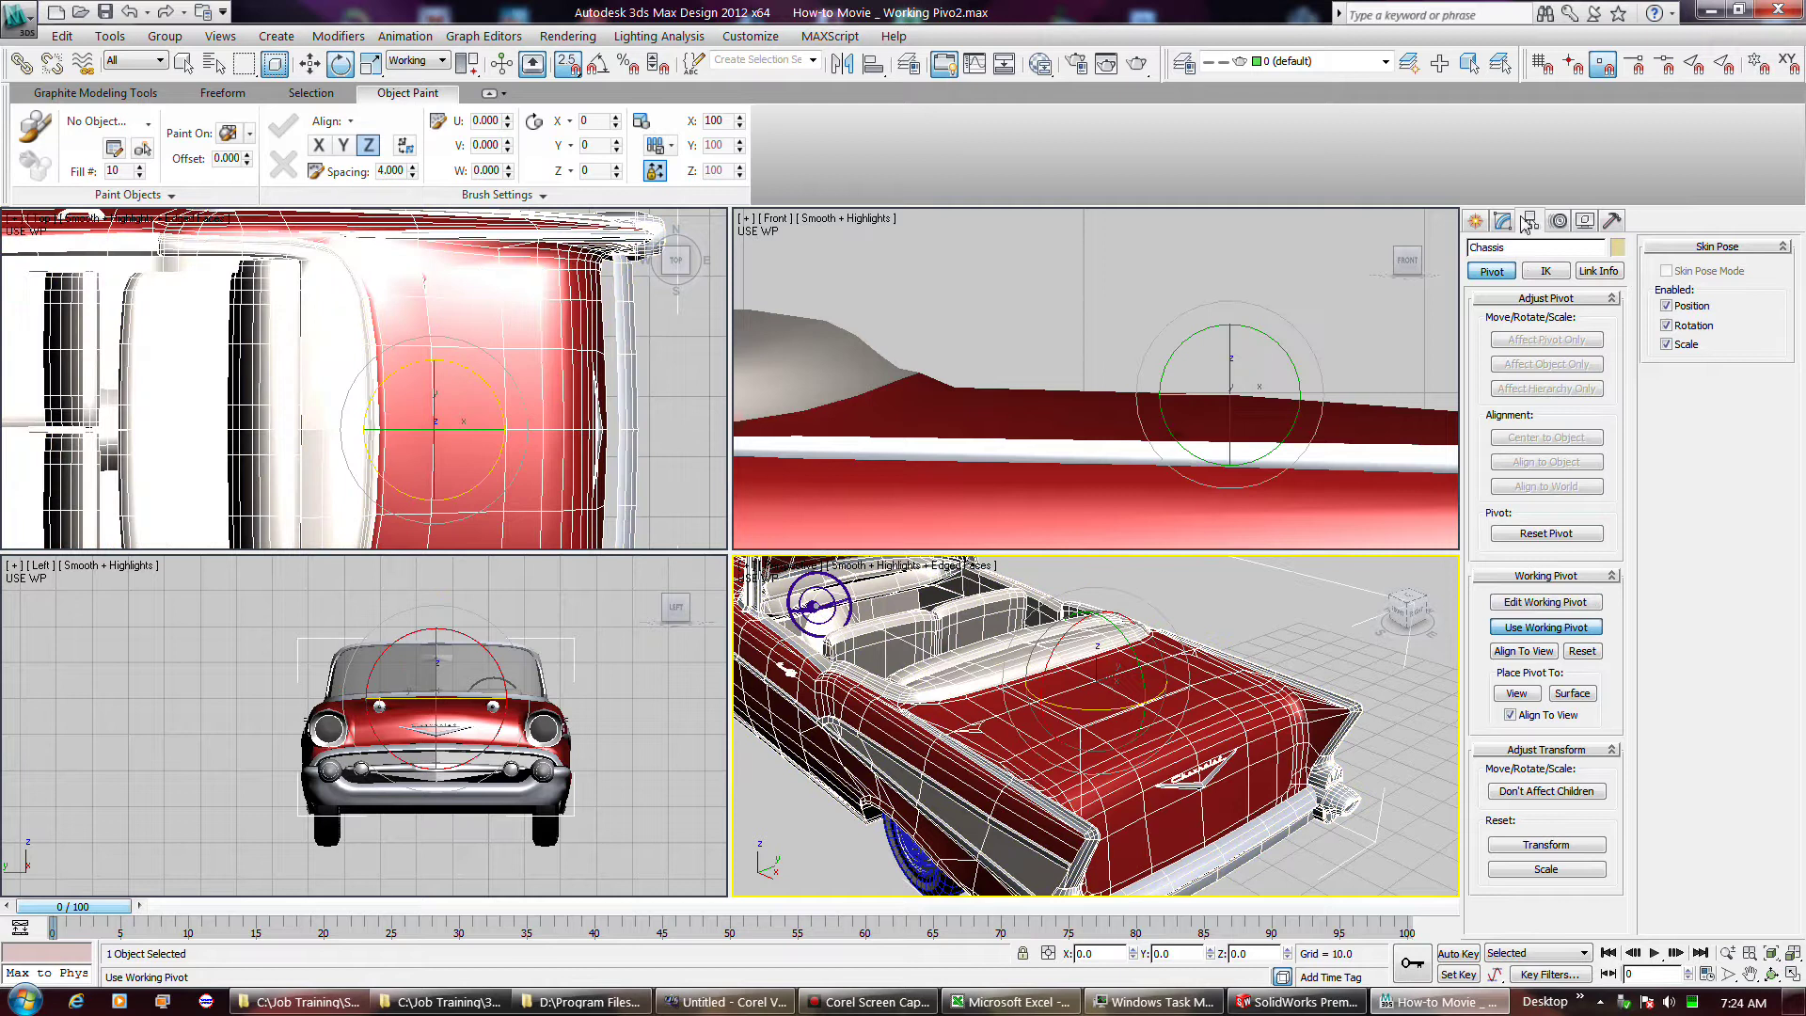
{"action": "left_click", "coordinate": [1503, 222]}
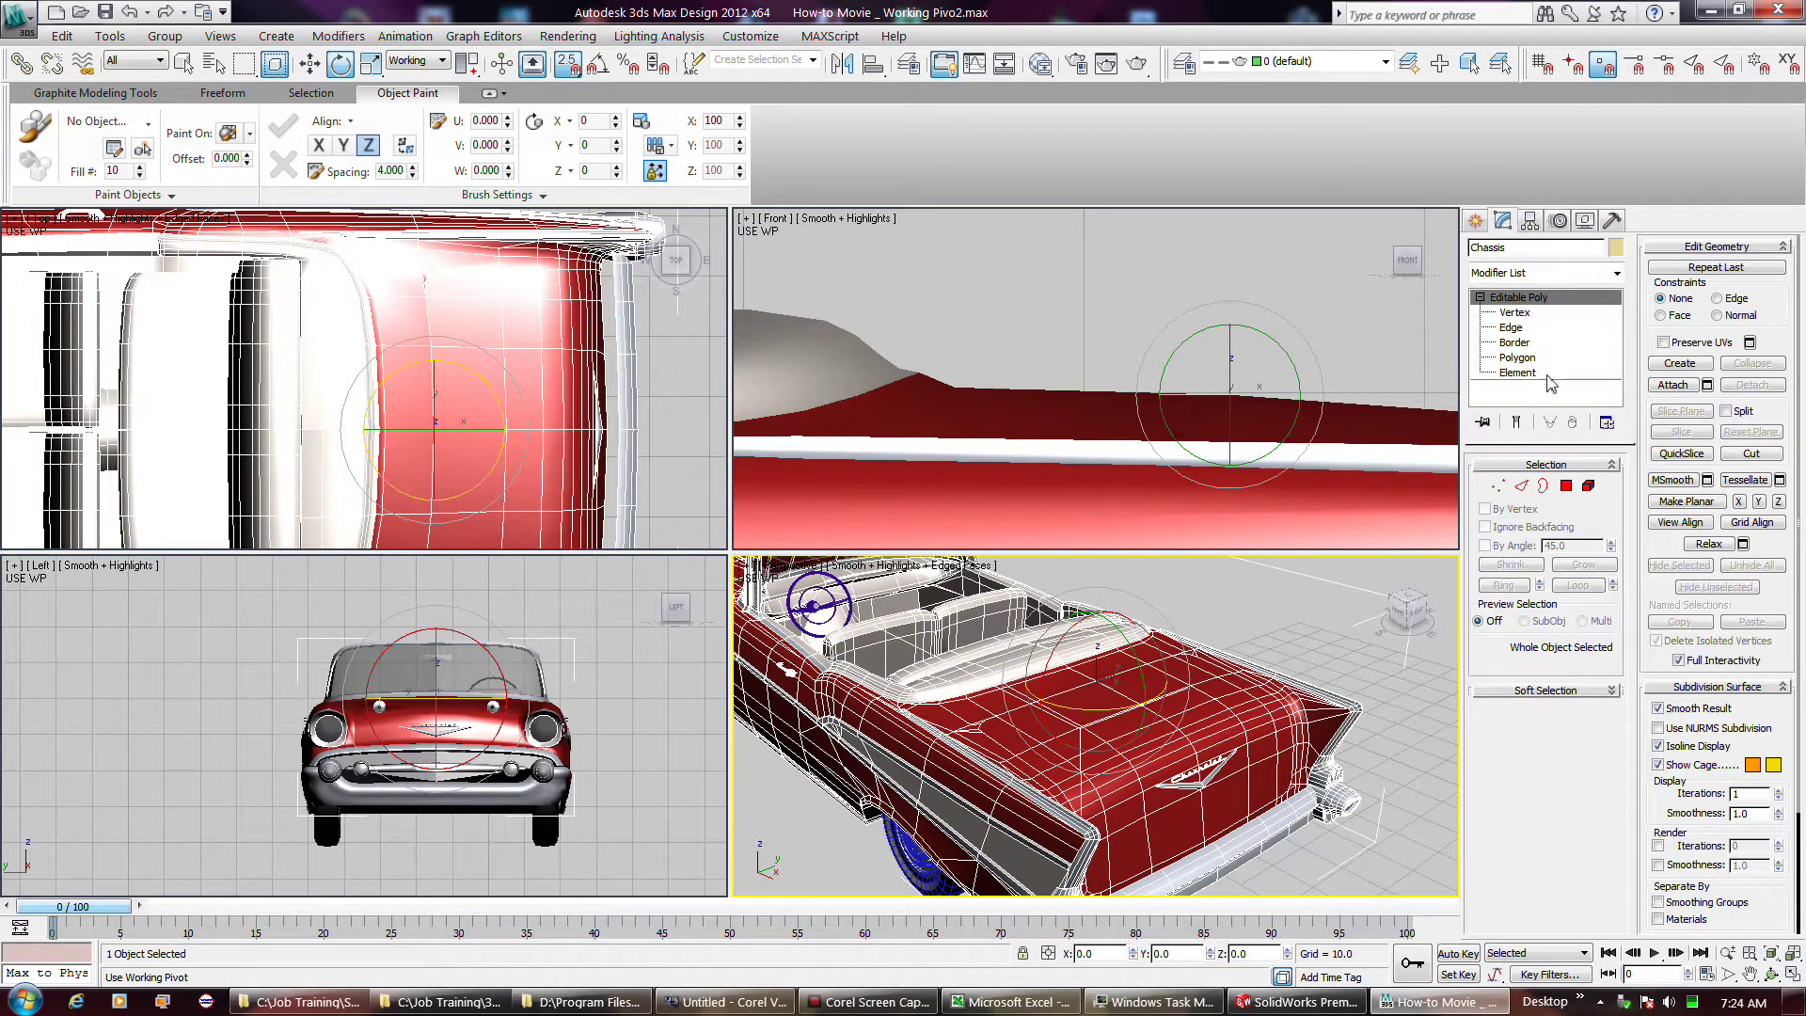
{"action": "left_click", "coordinate": [1588, 485]}
{"action": "left_click", "coordinate": [1088, 787]}
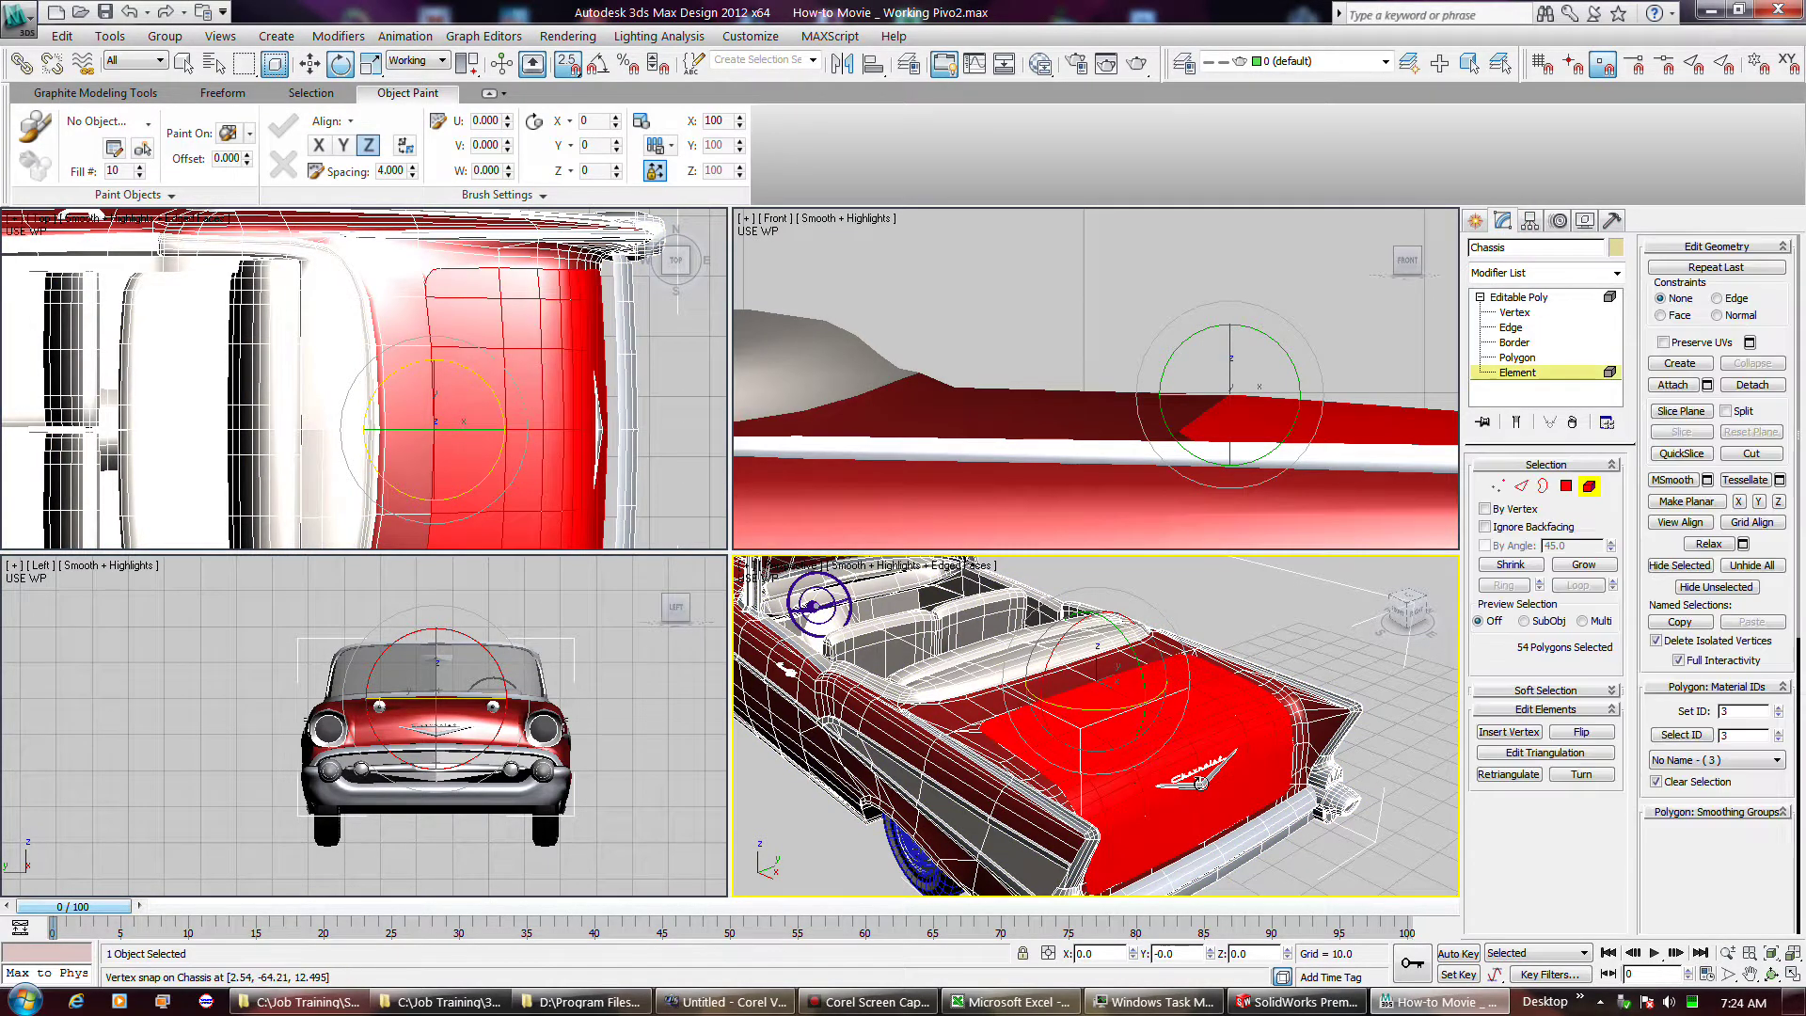
- Test-swing the trunk lid open about the working pivot, then cancel the rotation
{"action": "left_click", "coordinate": [1138, 671]}
{"action": "left_click_drag", "start_coordinate": [1138, 671], "coordinate": [1161, 607]}
{"action": "right_click", "coordinate": [1204, 355]}
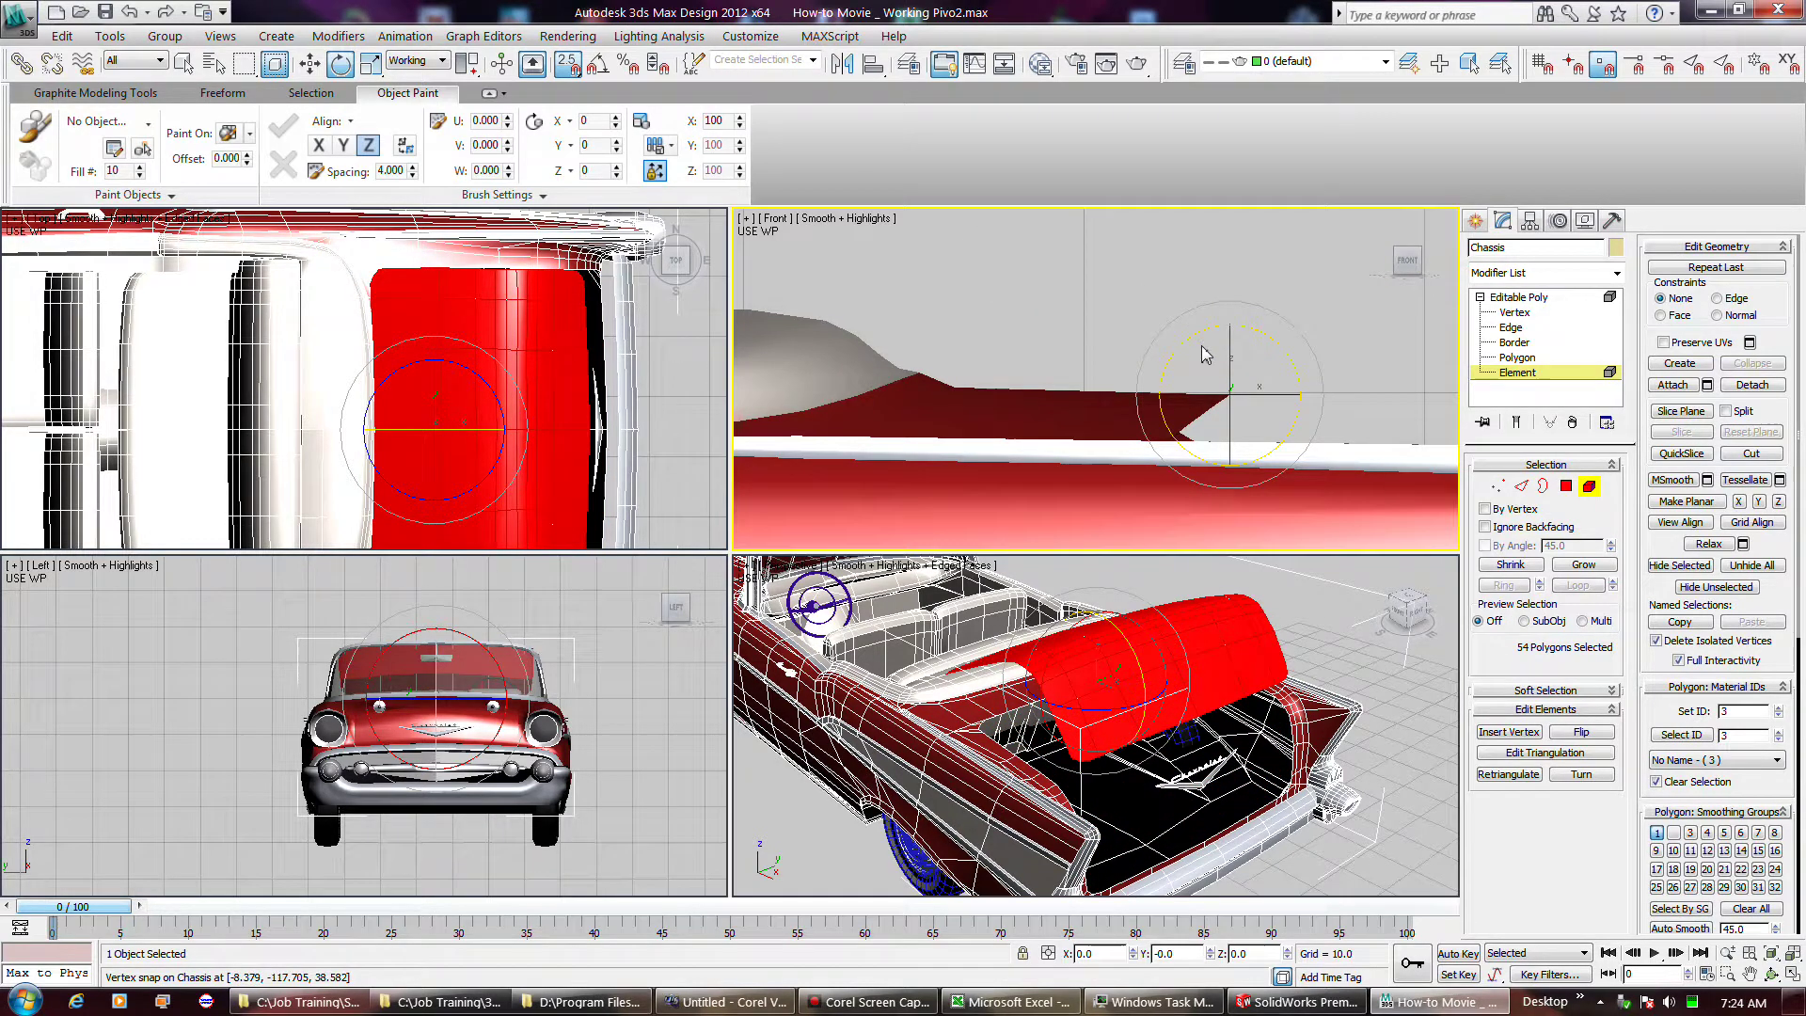
{"action": "scroll", "coordinate": [1204, 355], "scroll_direction": "down", "scroll_amount": 5}
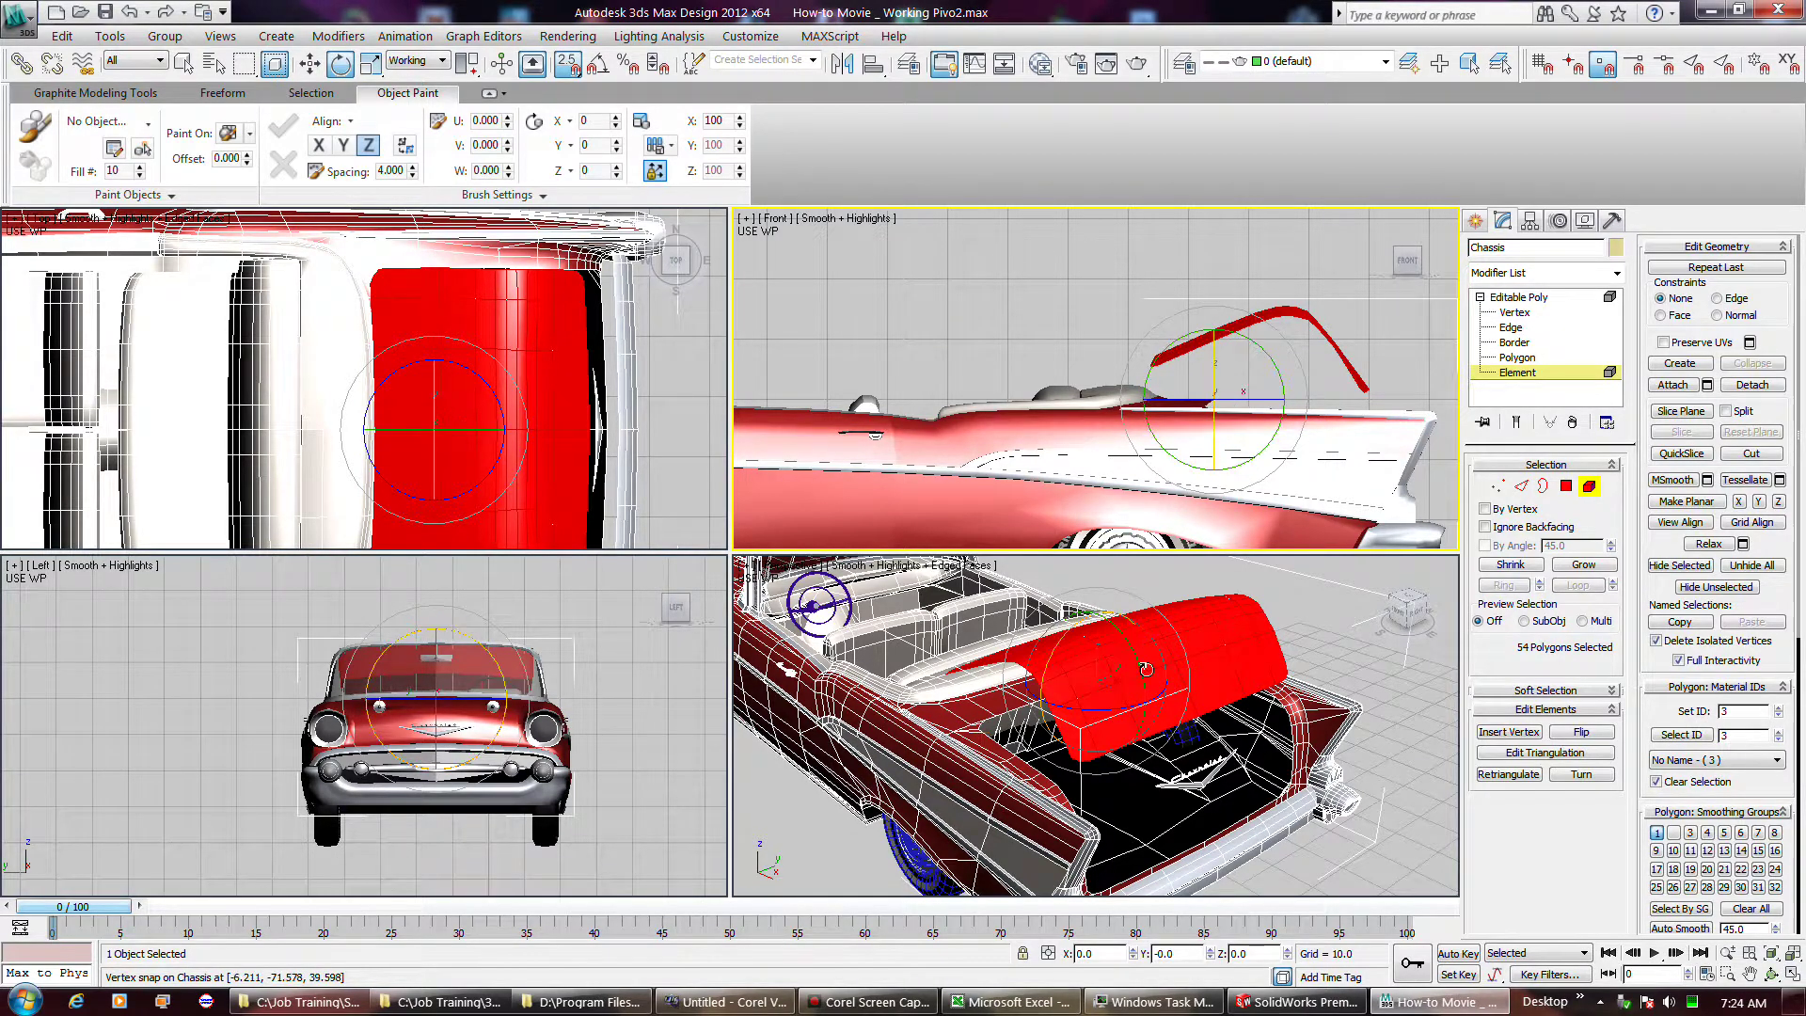
{"action": "left_click_drag", "start_coordinate": [1128, 679], "coordinate": [1169, 698]}
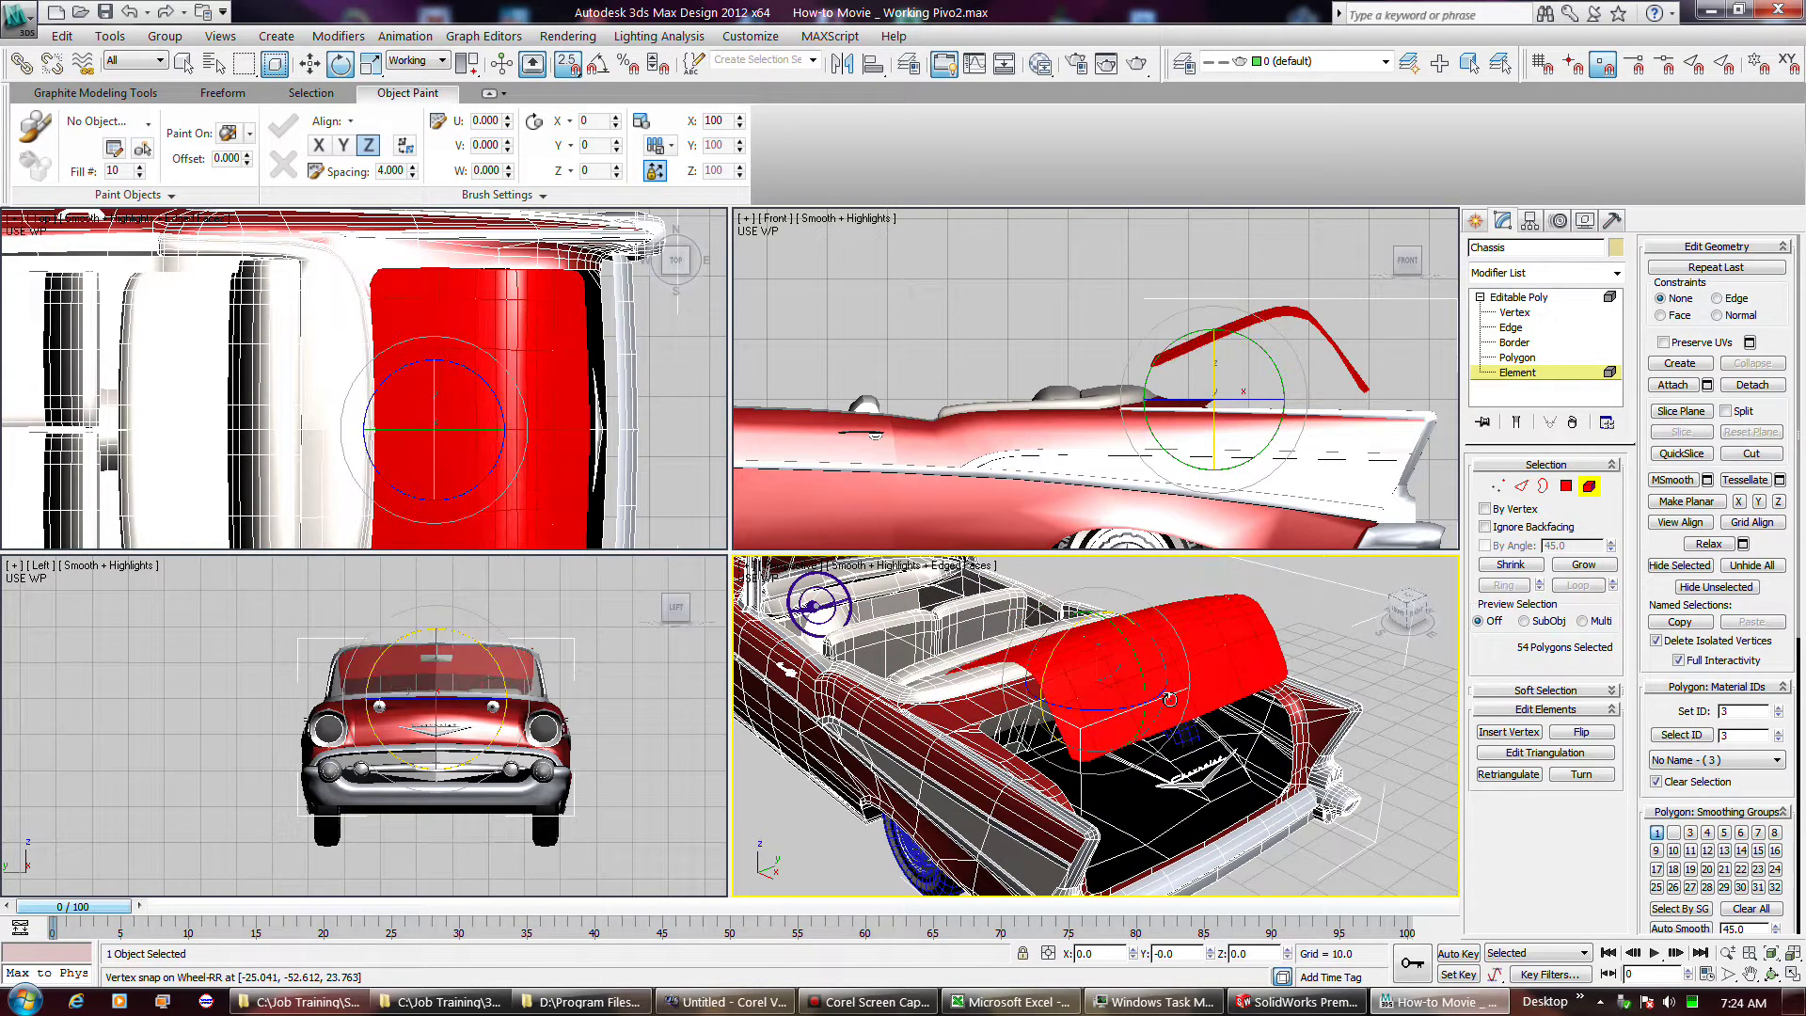
{"action": "right_click", "coordinate": [1169, 698]}
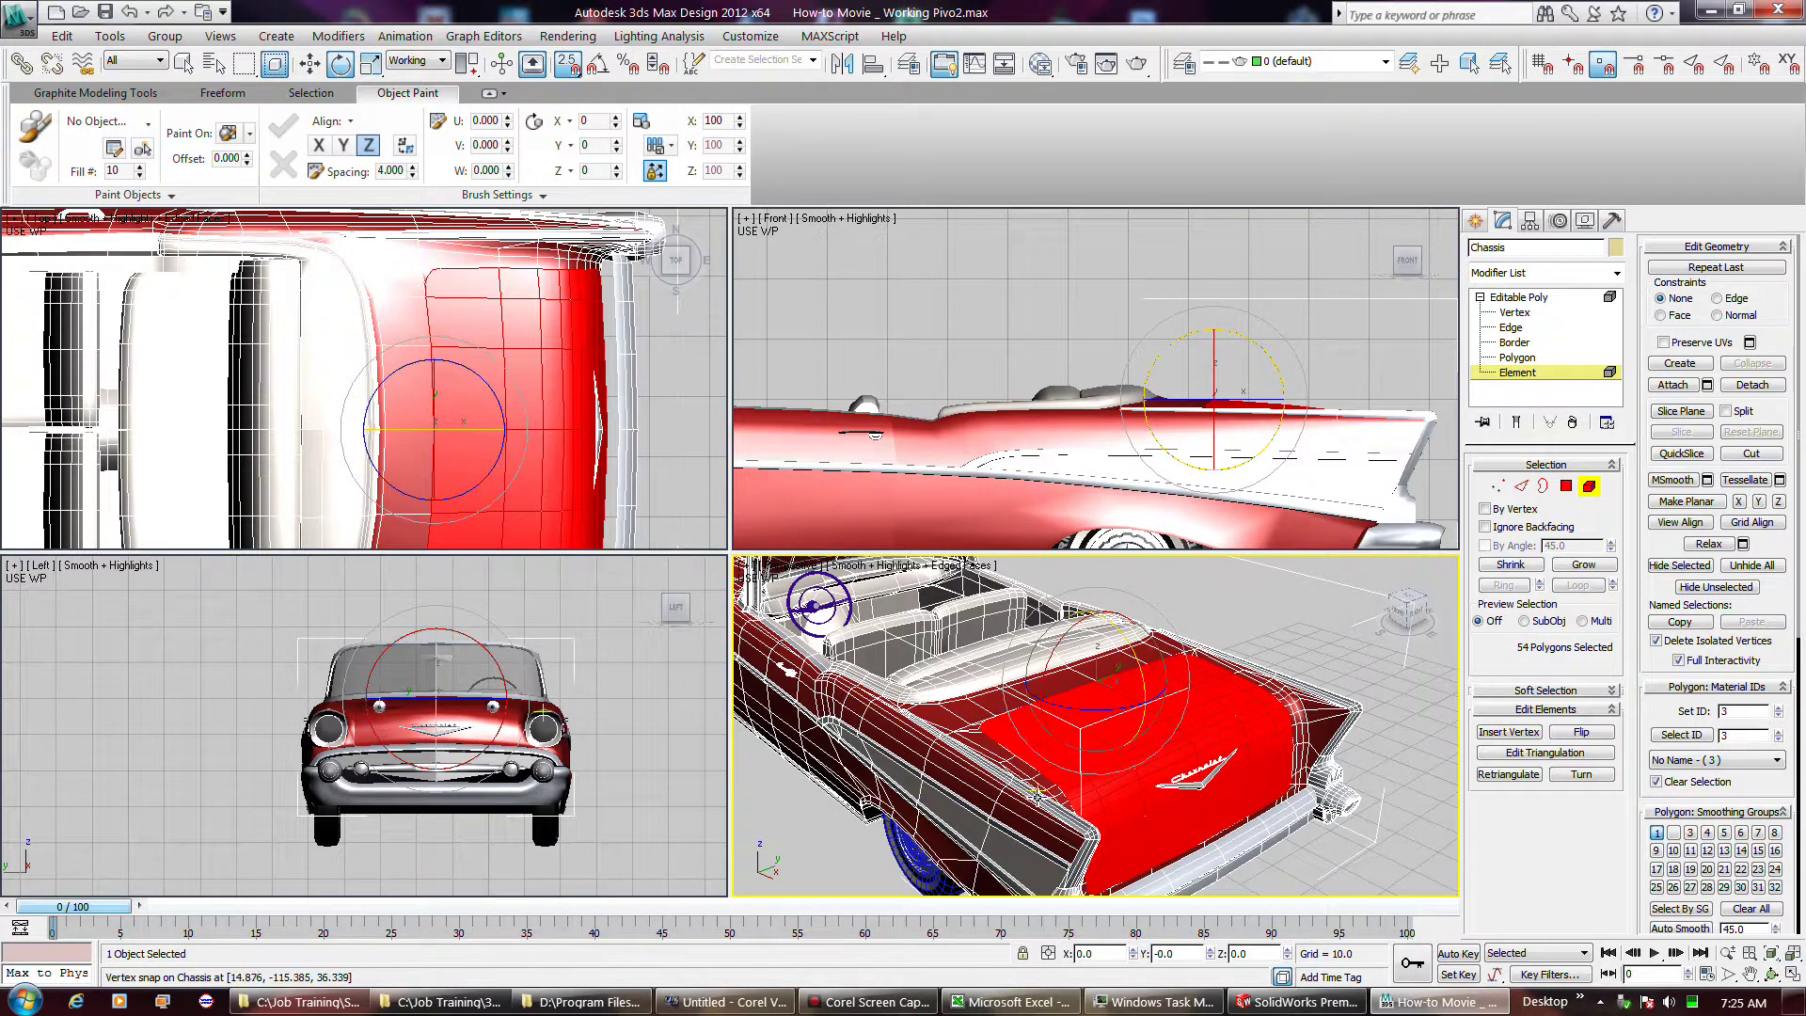
{"action": "left_click", "coordinate": [1529, 220]}
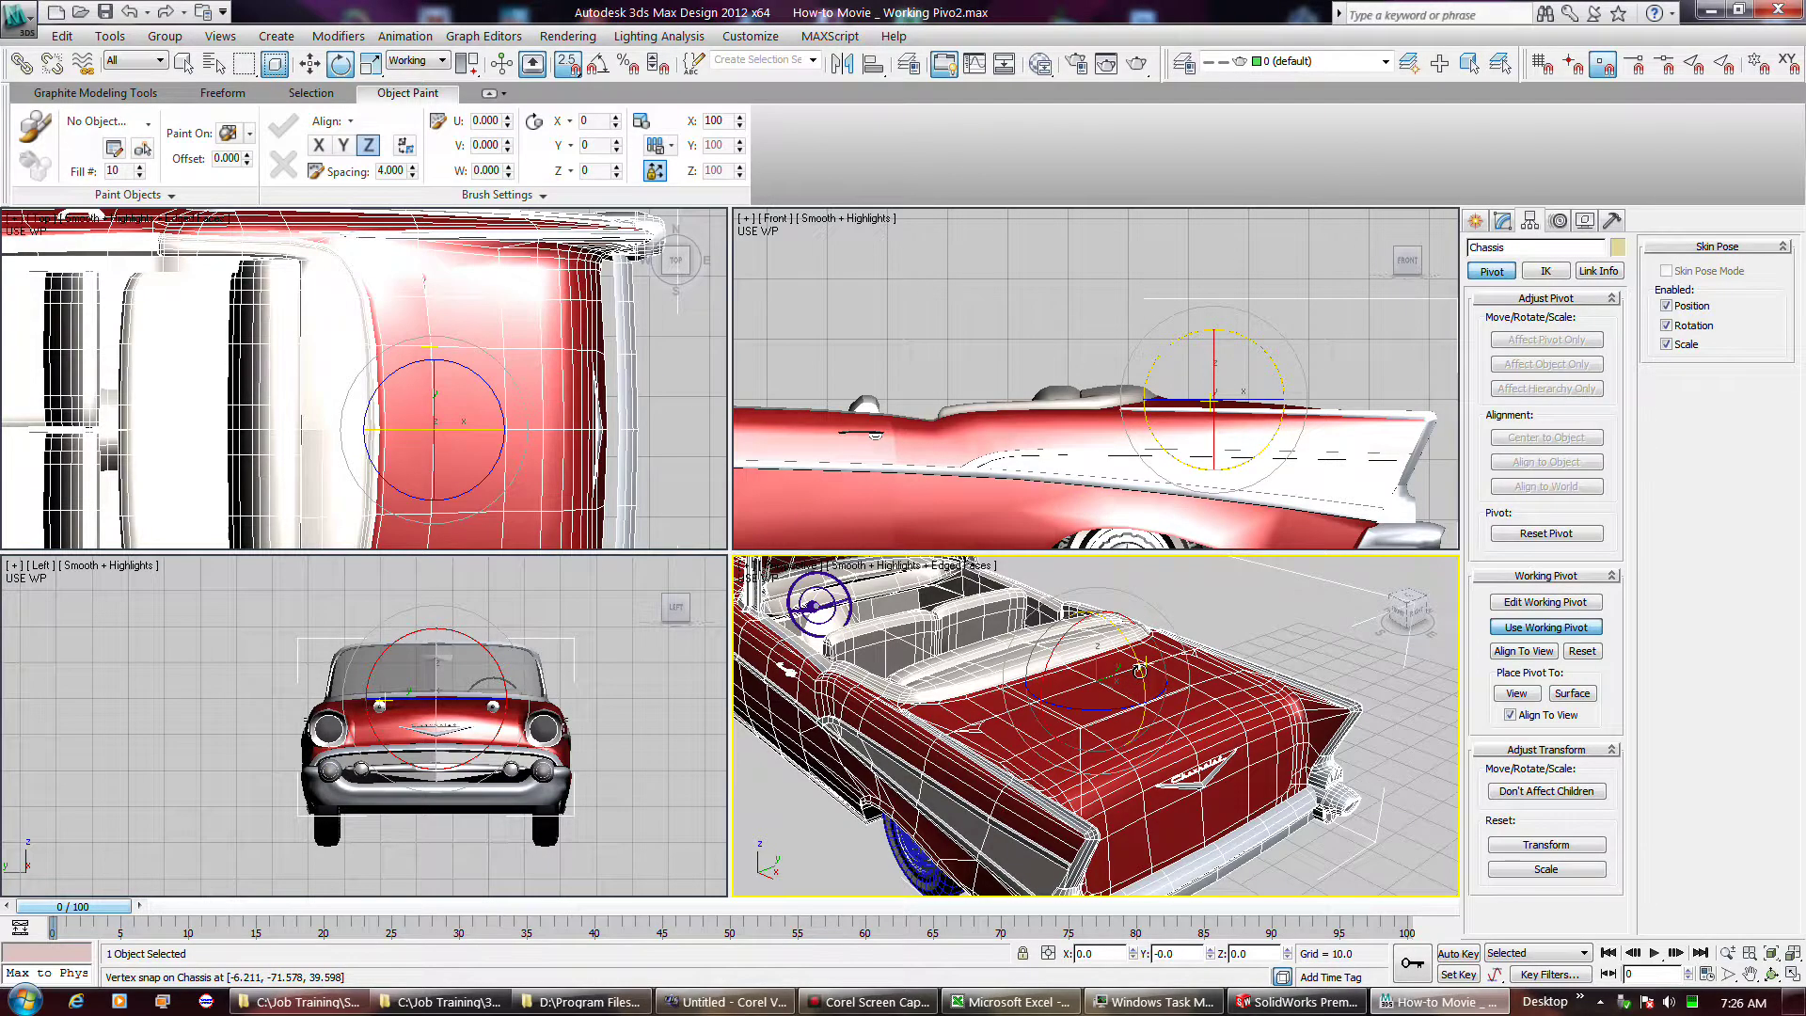
{"action": "mouse_move", "coordinate": [1139, 670]}
{"action": "left_mouse_down"}
{"action": "mouse_move", "coordinate": [1116, 619]}
{"action": "mouse_move", "coordinate": [1125, 677]}
{"action": "mouse_move", "coordinate": [1135, 659]}
{"action": "left_mouse_up"}
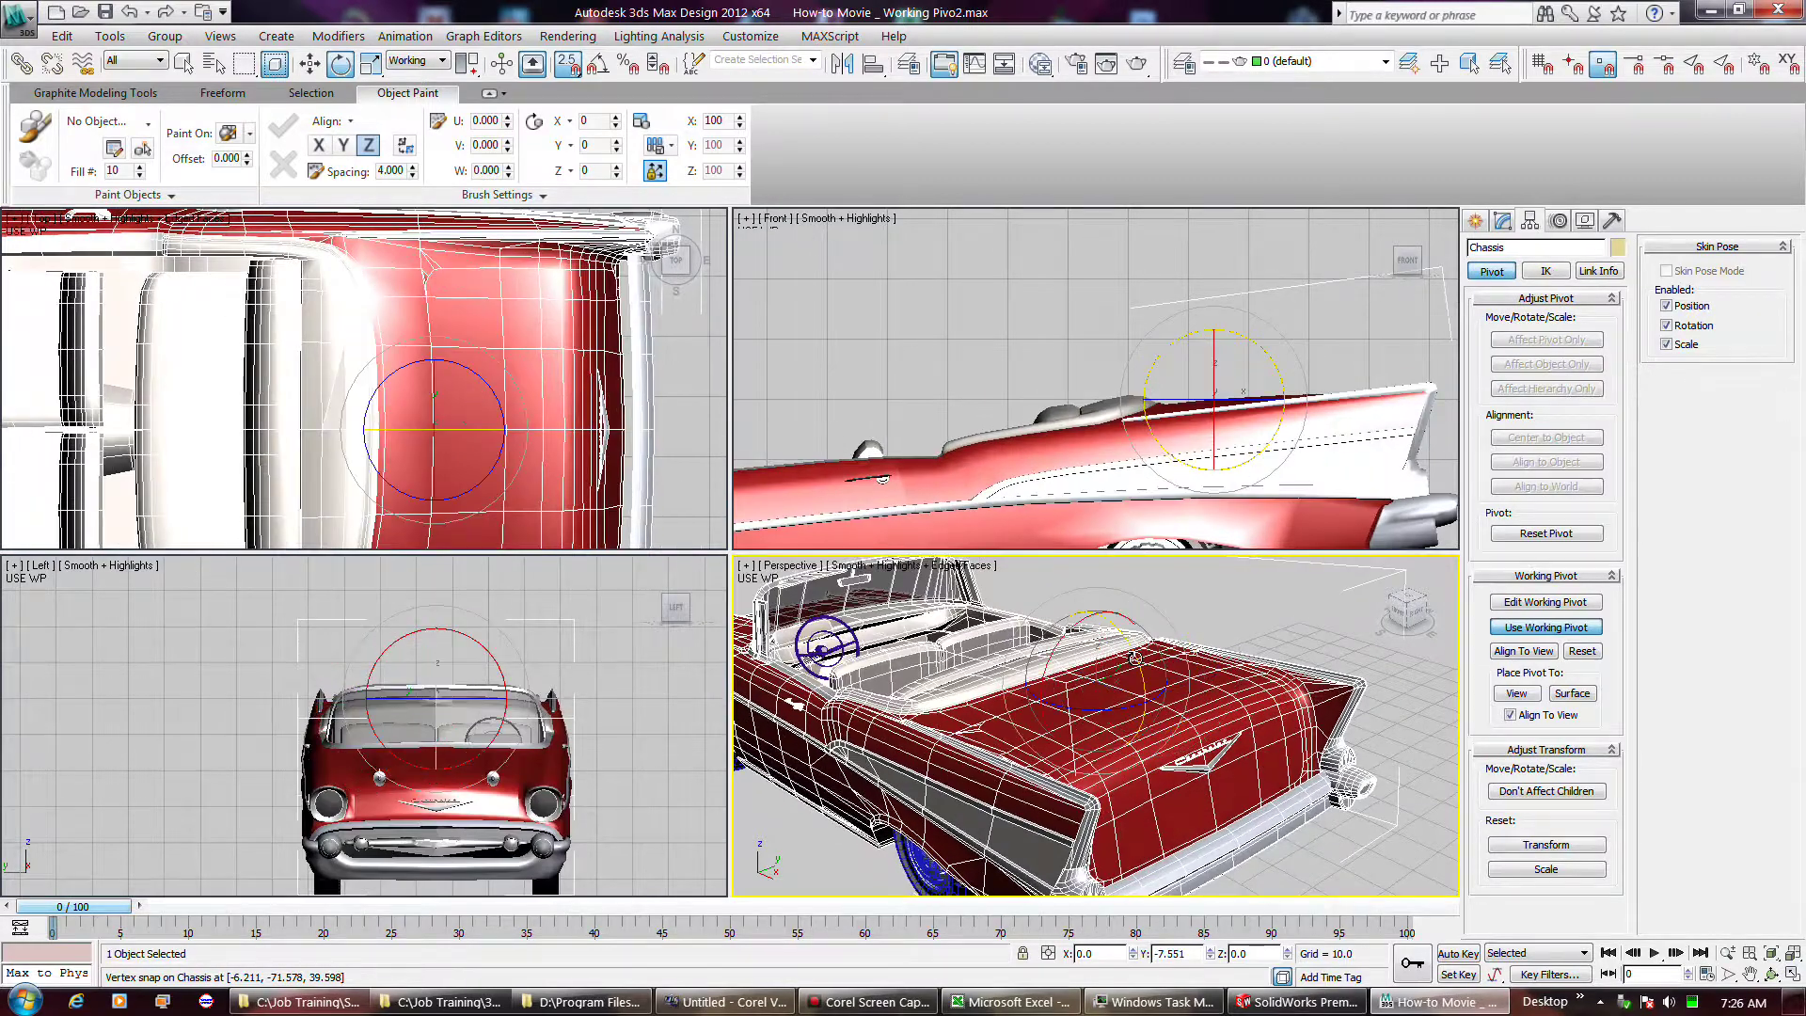
{"action": "right_click", "coordinate": [1135, 658]}
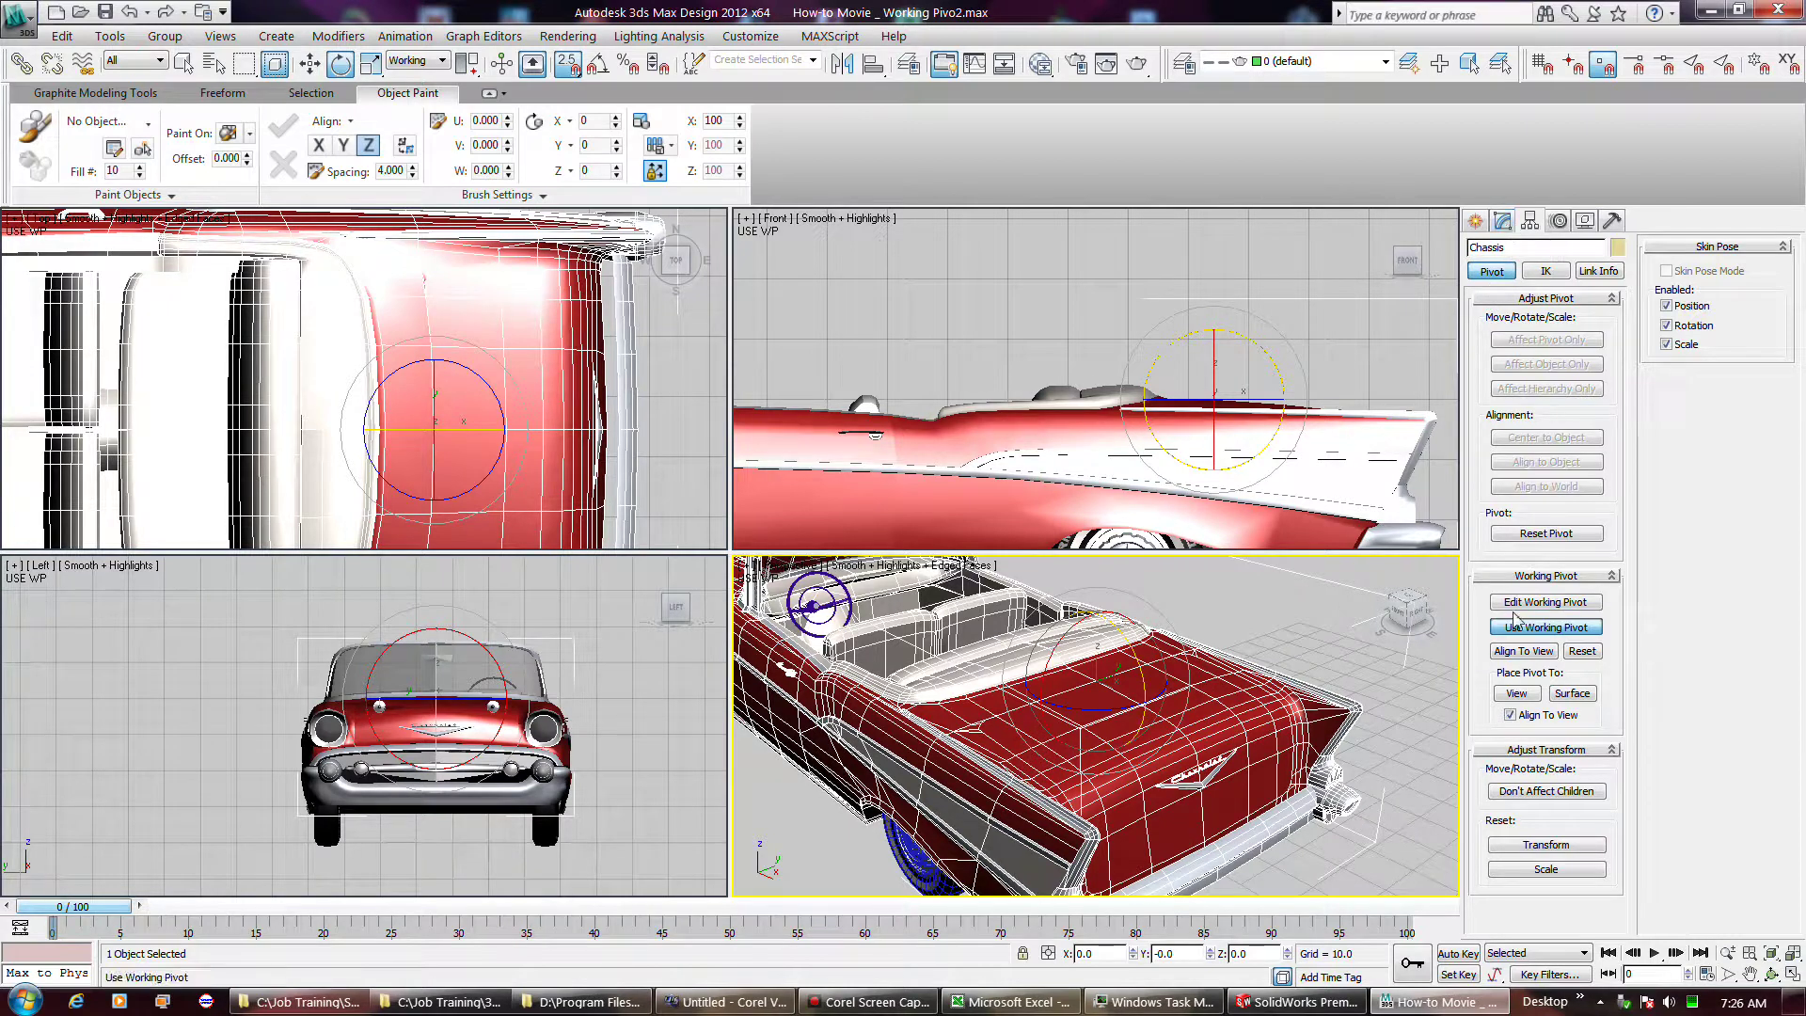
{"action": "left_click", "coordinate": [1502, 222]}
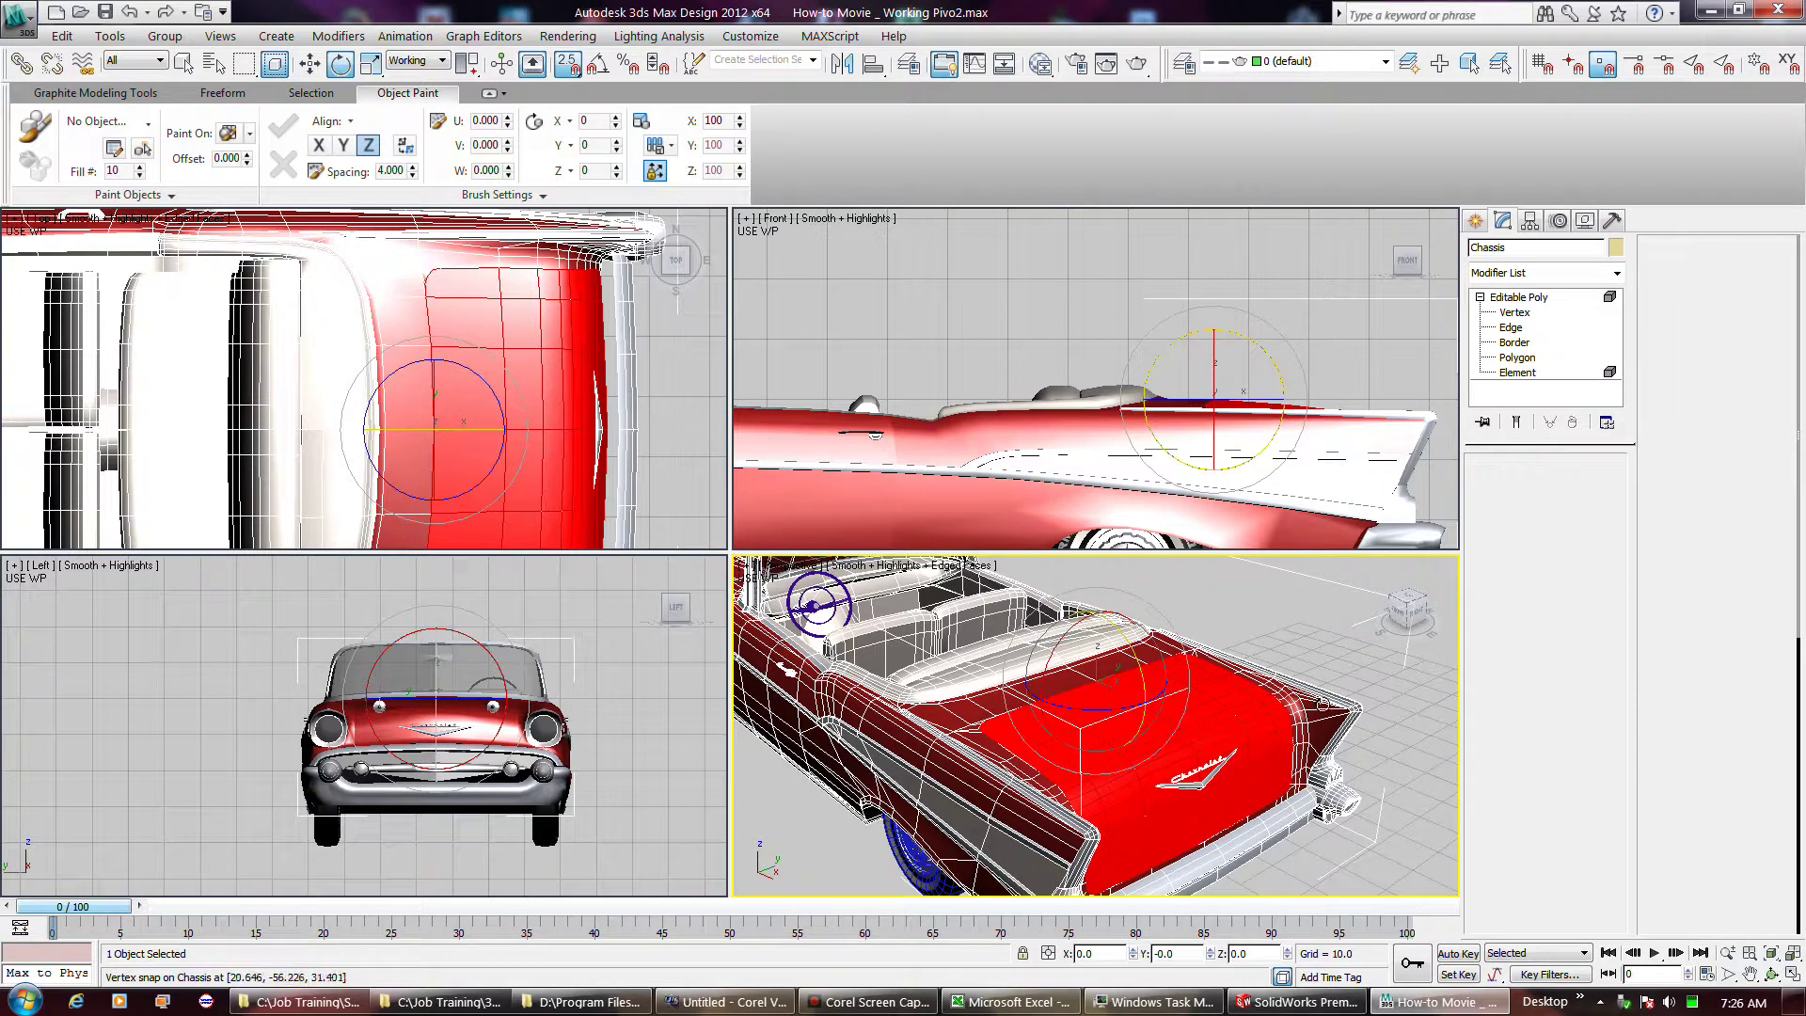
{"action": "key", "text": "5"}
{"action": "left_click", "coordinate": [1213, 710]}
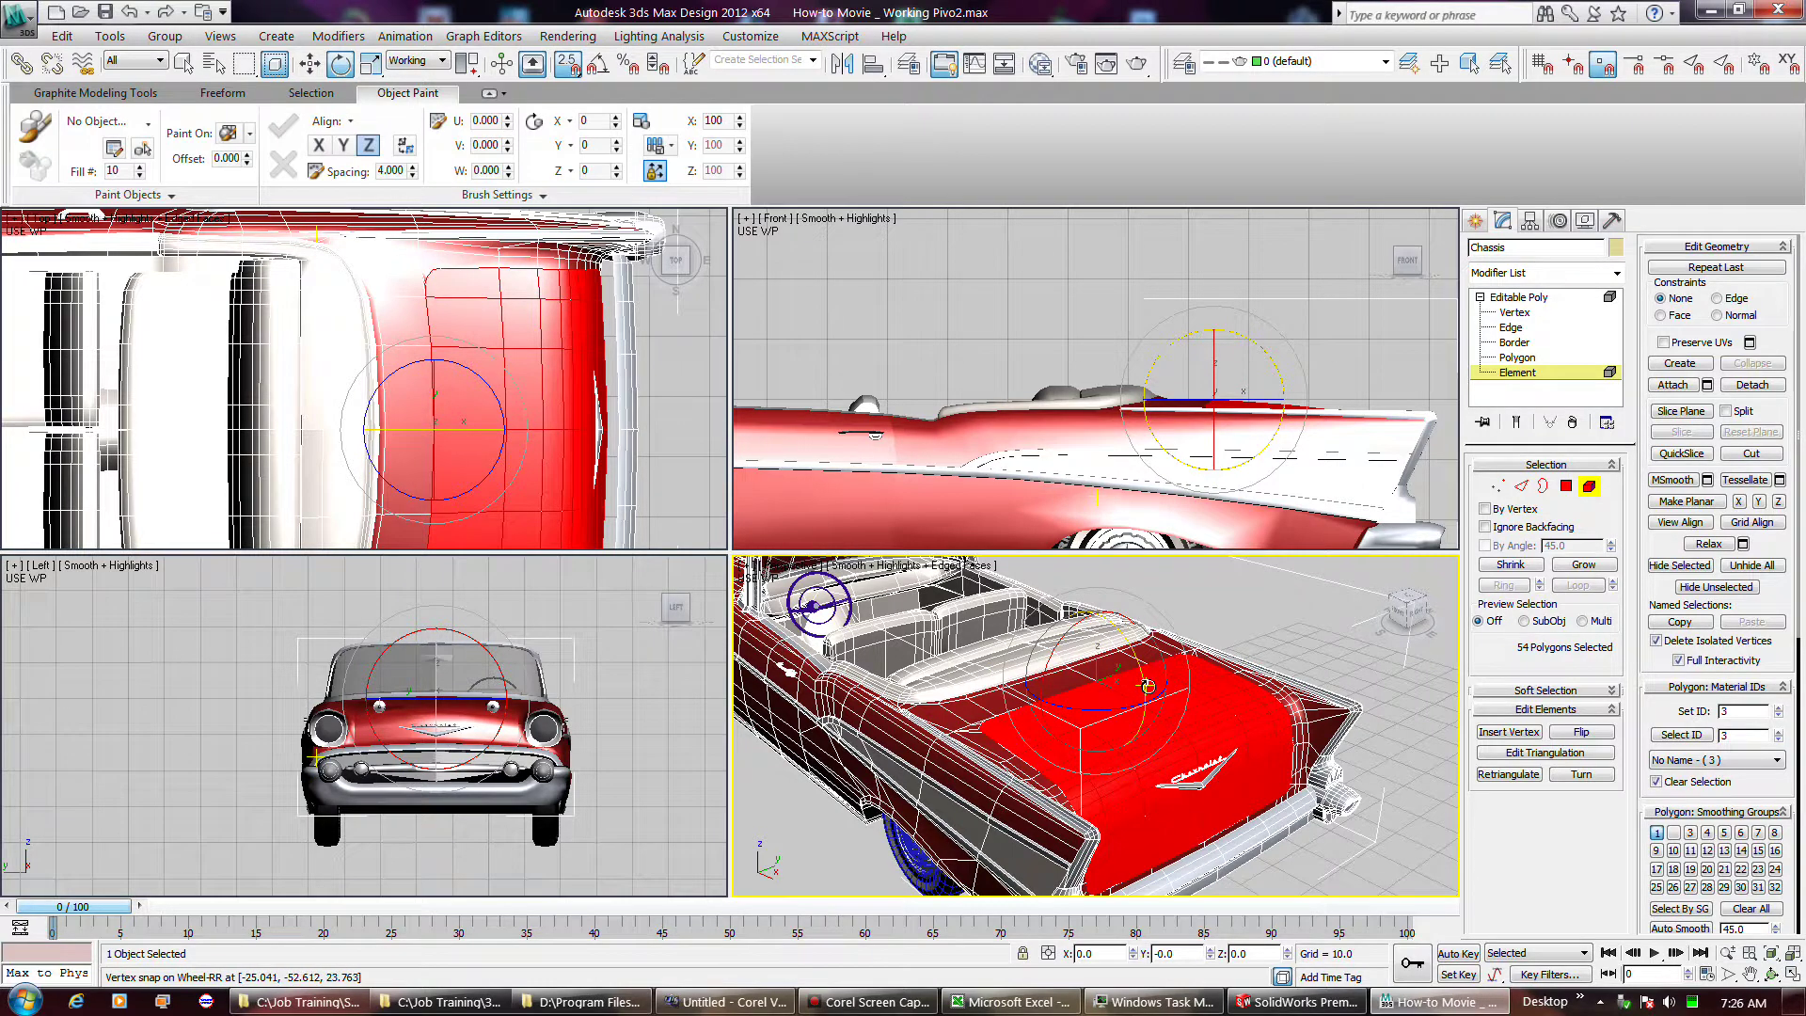
{"action": "left_click_drag", "start_coordinate": [1137, 684], "coordinate": [1218, 576]}
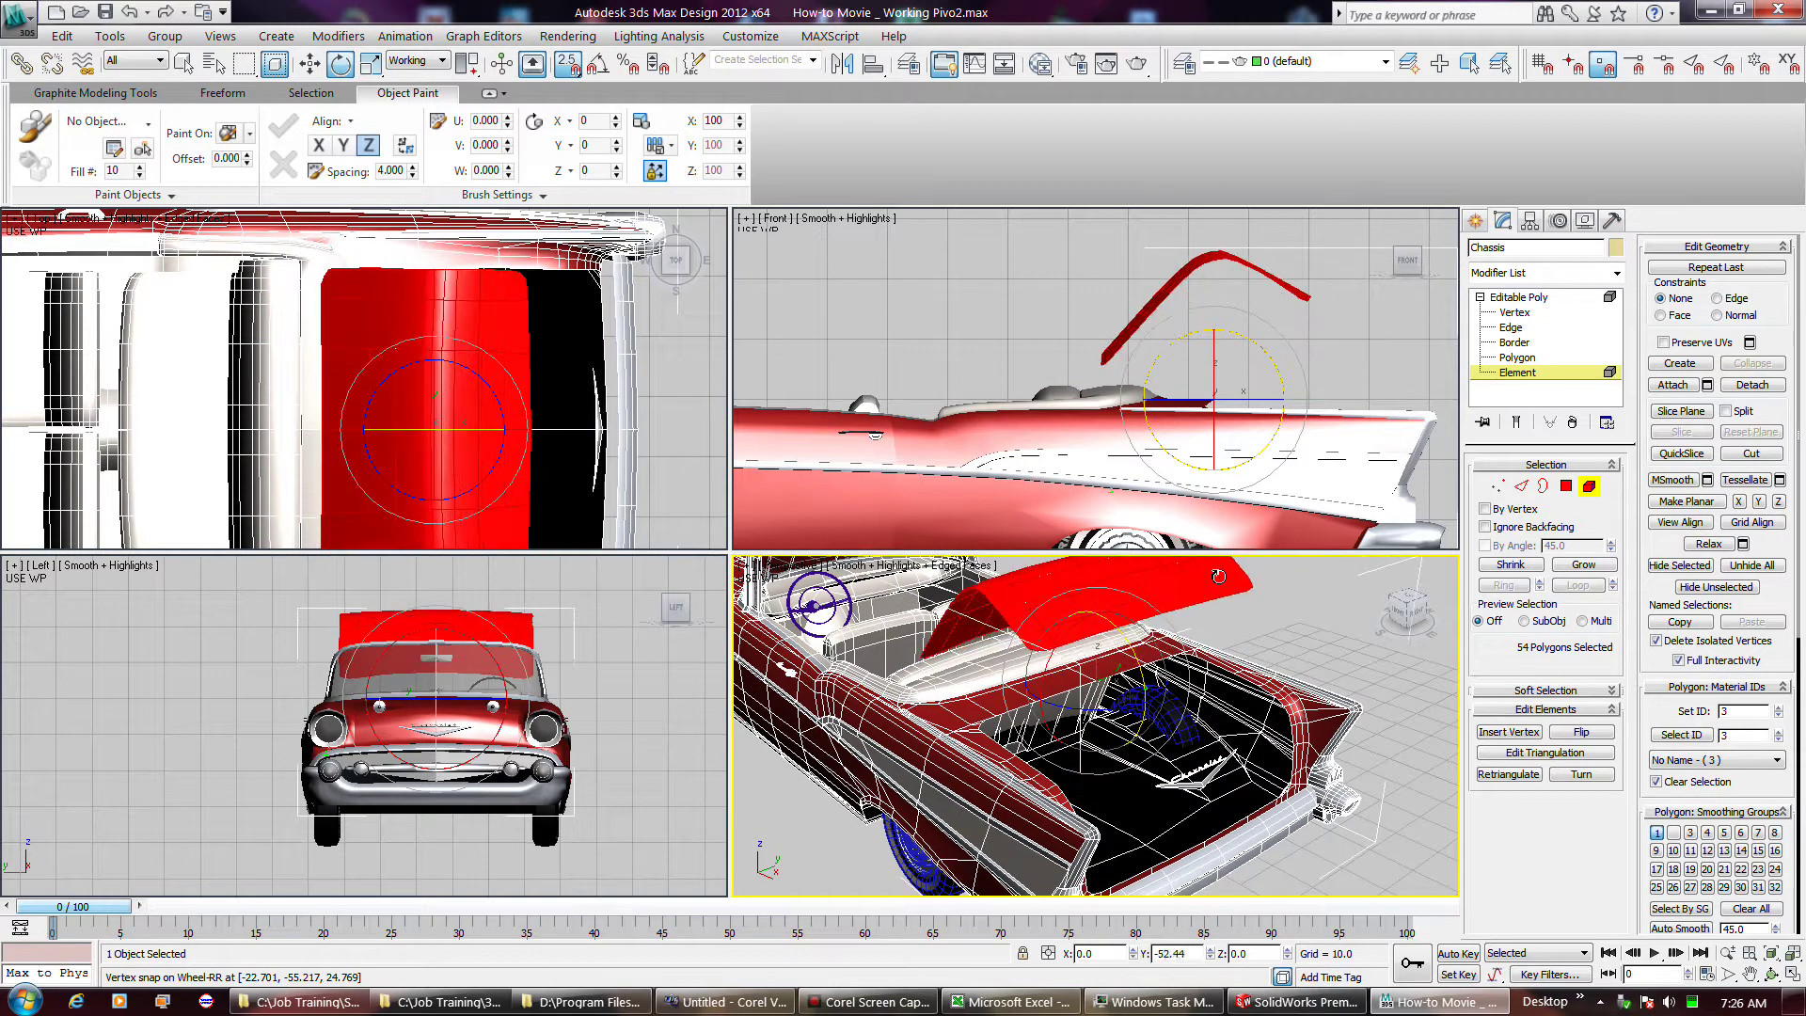
{"action": "right_click", "coordinate": [1218, 576]}
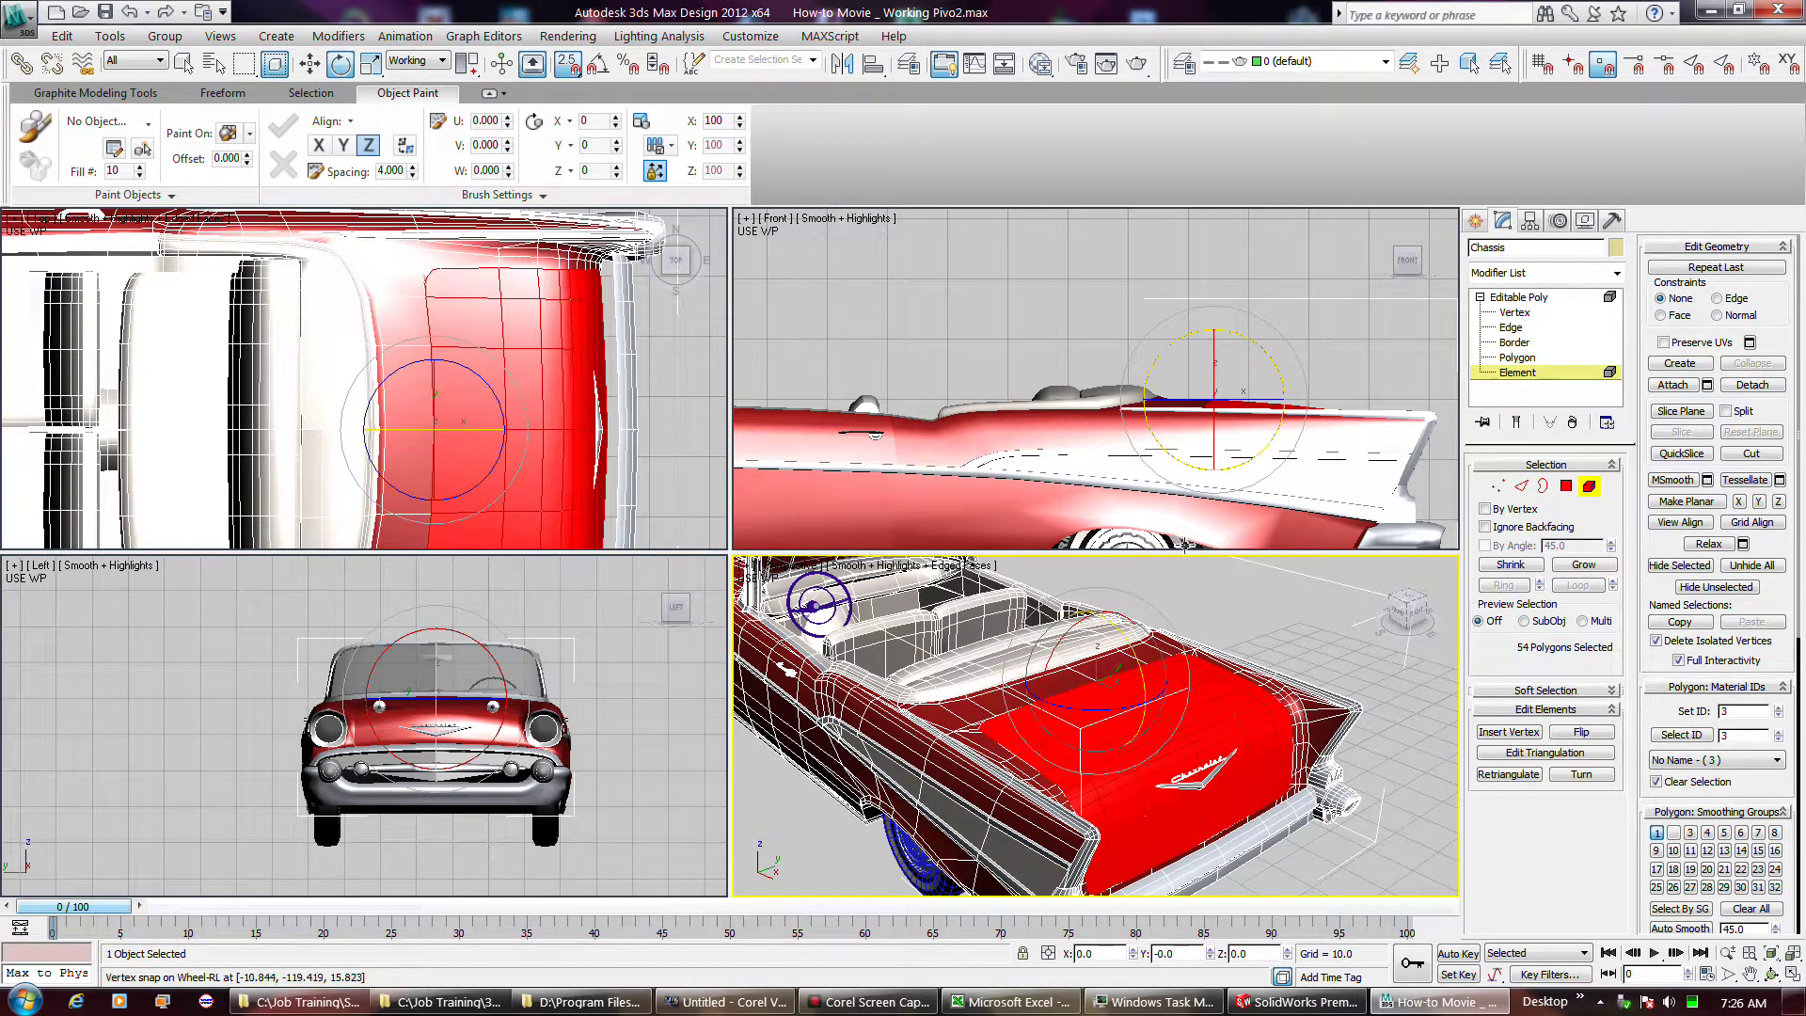
{"action": "left_click", "coordinate": [1530, 222]}
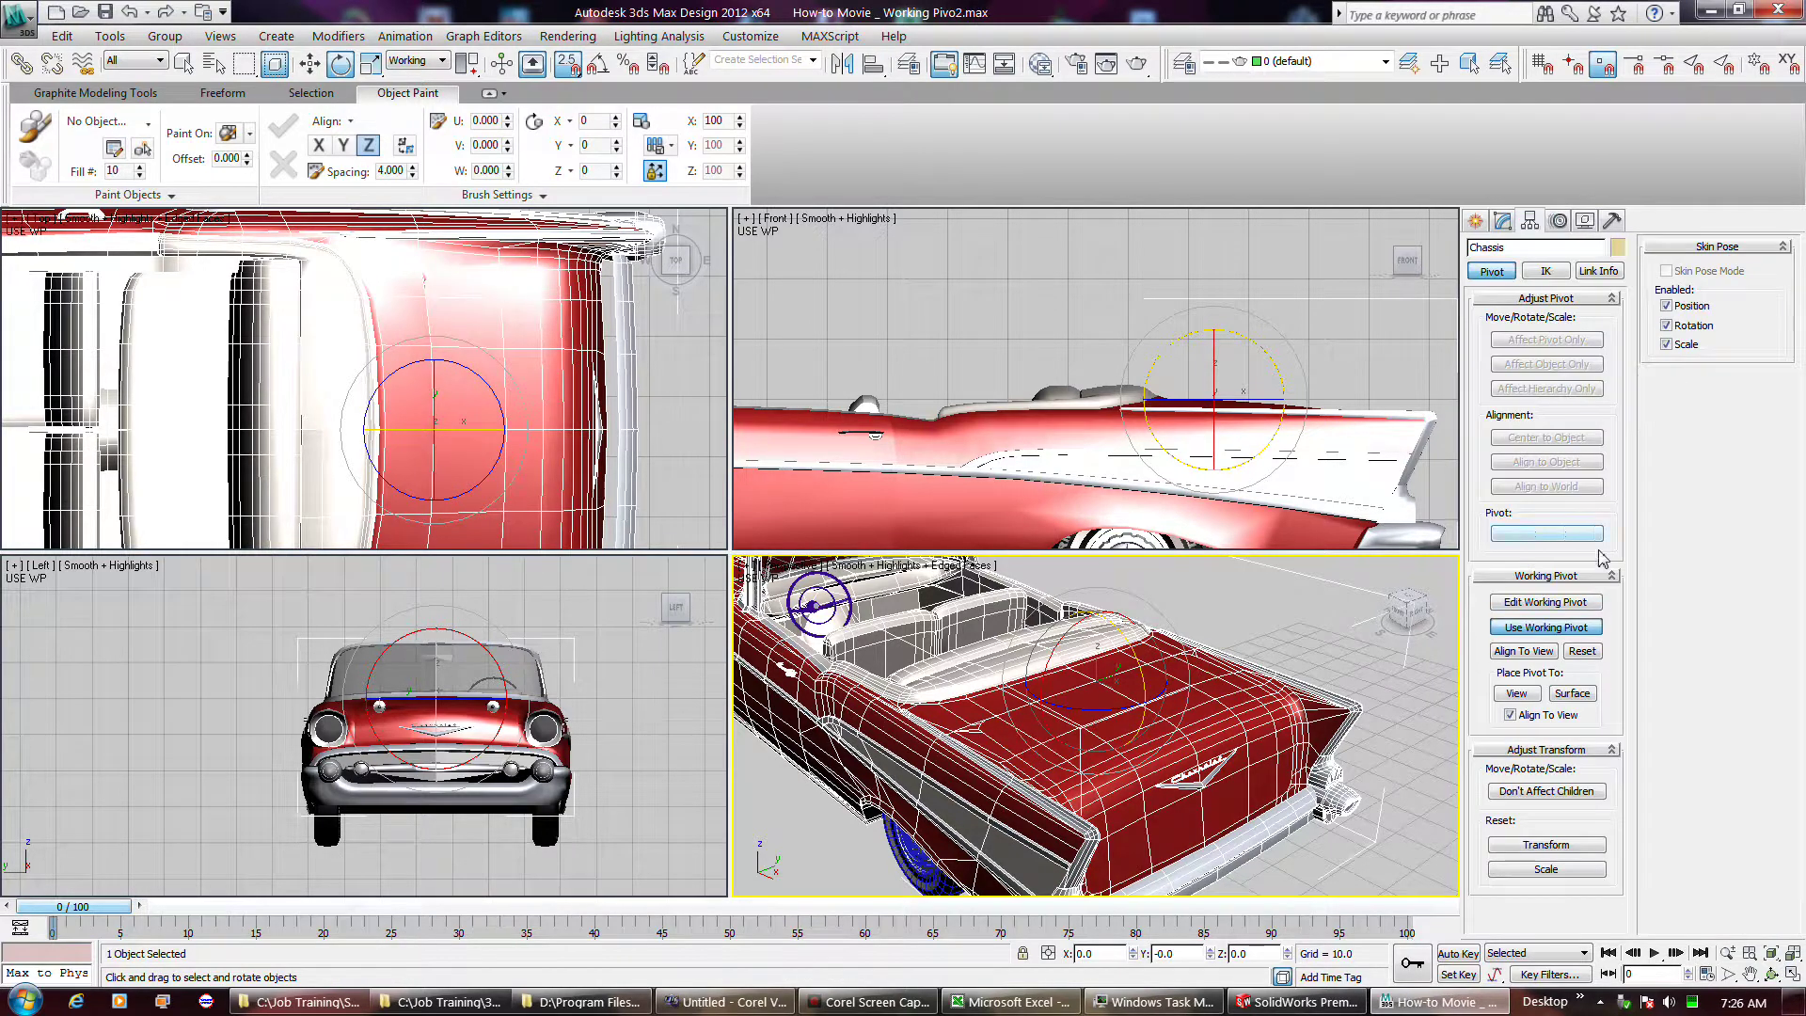
{"action": "left_click", "coordinate": [1566, 603]}
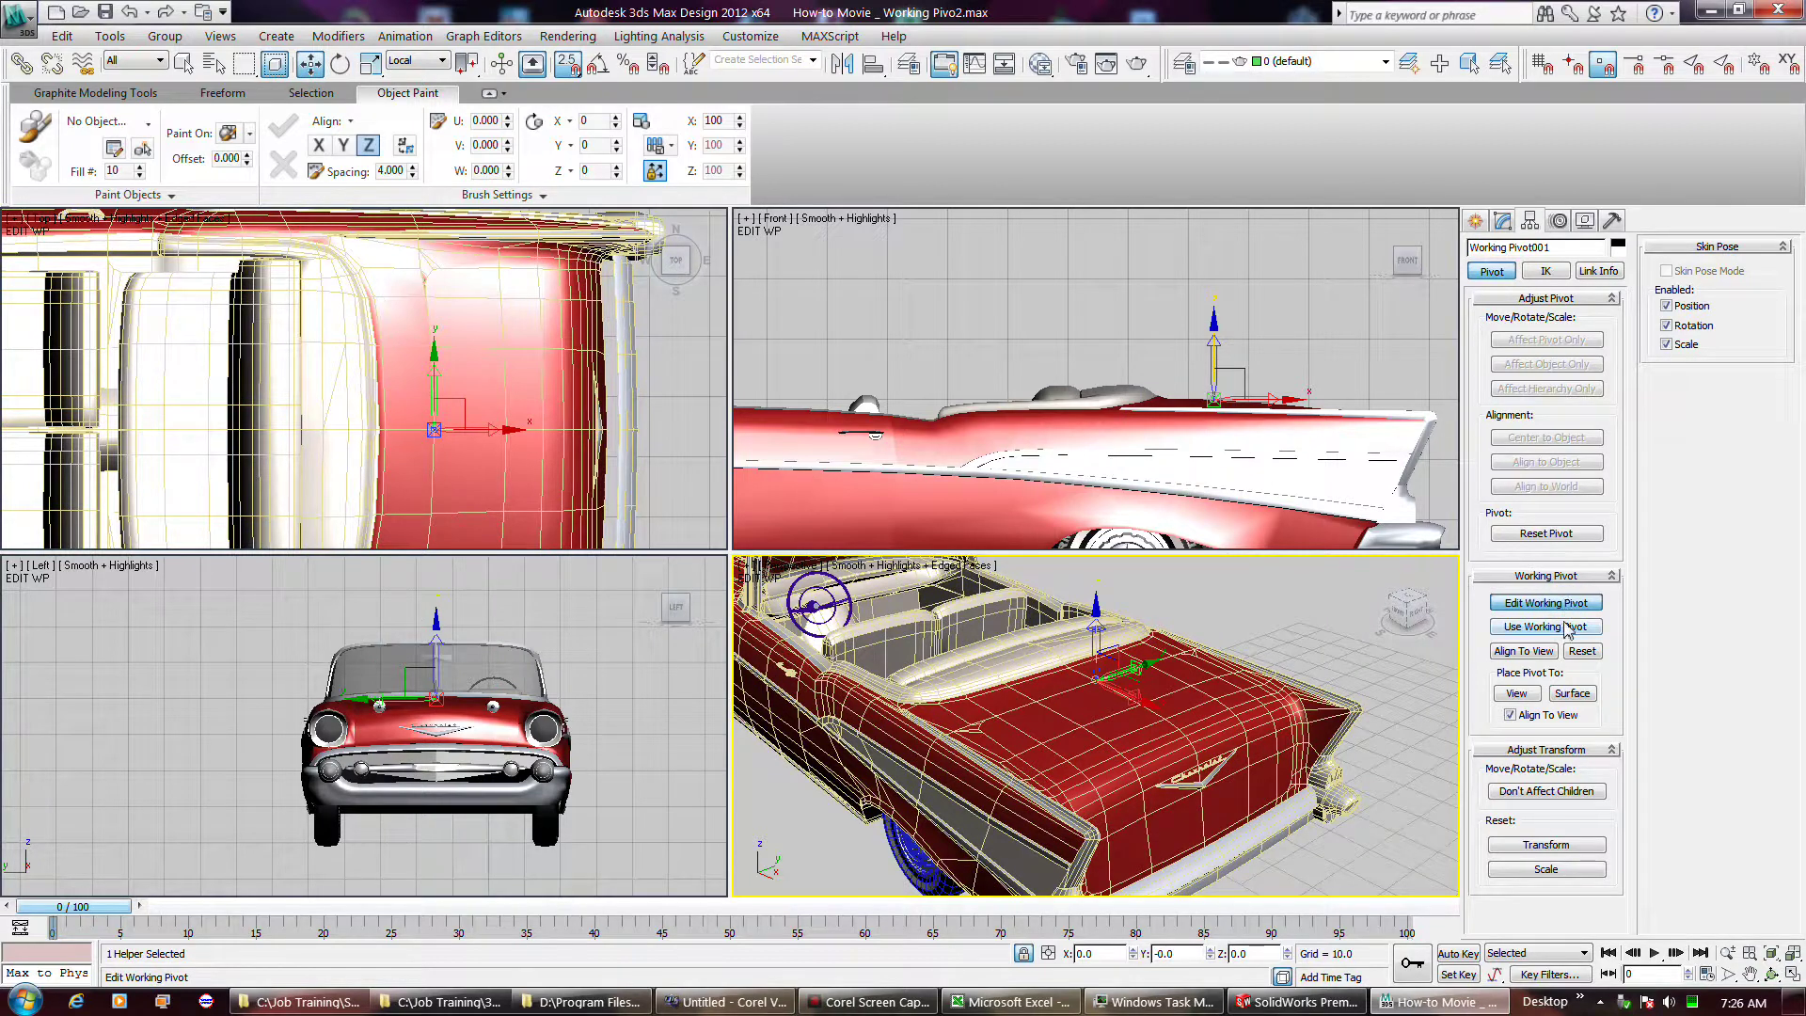
{"action": "left_click", "coordinate": [1566, 627]}
{"action": "key", "text": "e"}
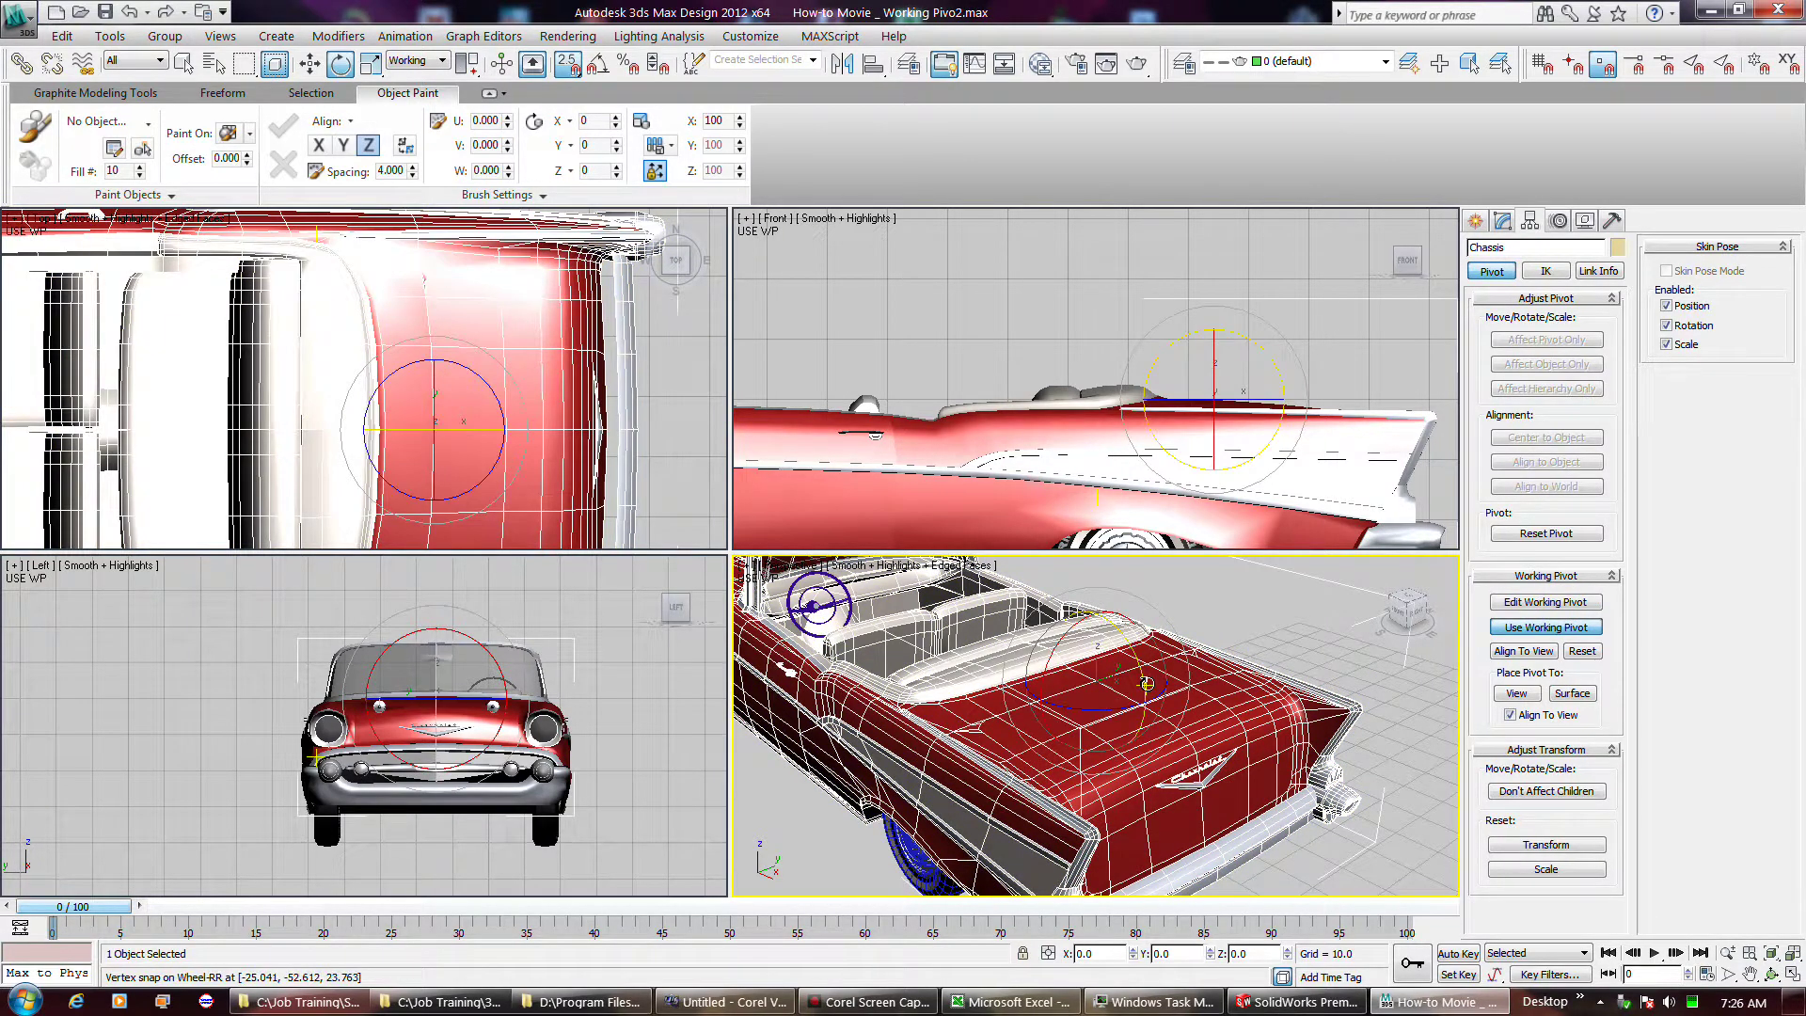
{"action": "mouse_move", "coordinate": [1145, 684]}
{"action": "left_mouse_down"}
{"action": "mouse_move", "coordinate": [1241, 684]}
{"action": "mouse_move", "coordinate": [1171, 679]}
{"action": "left_mouse_up"}
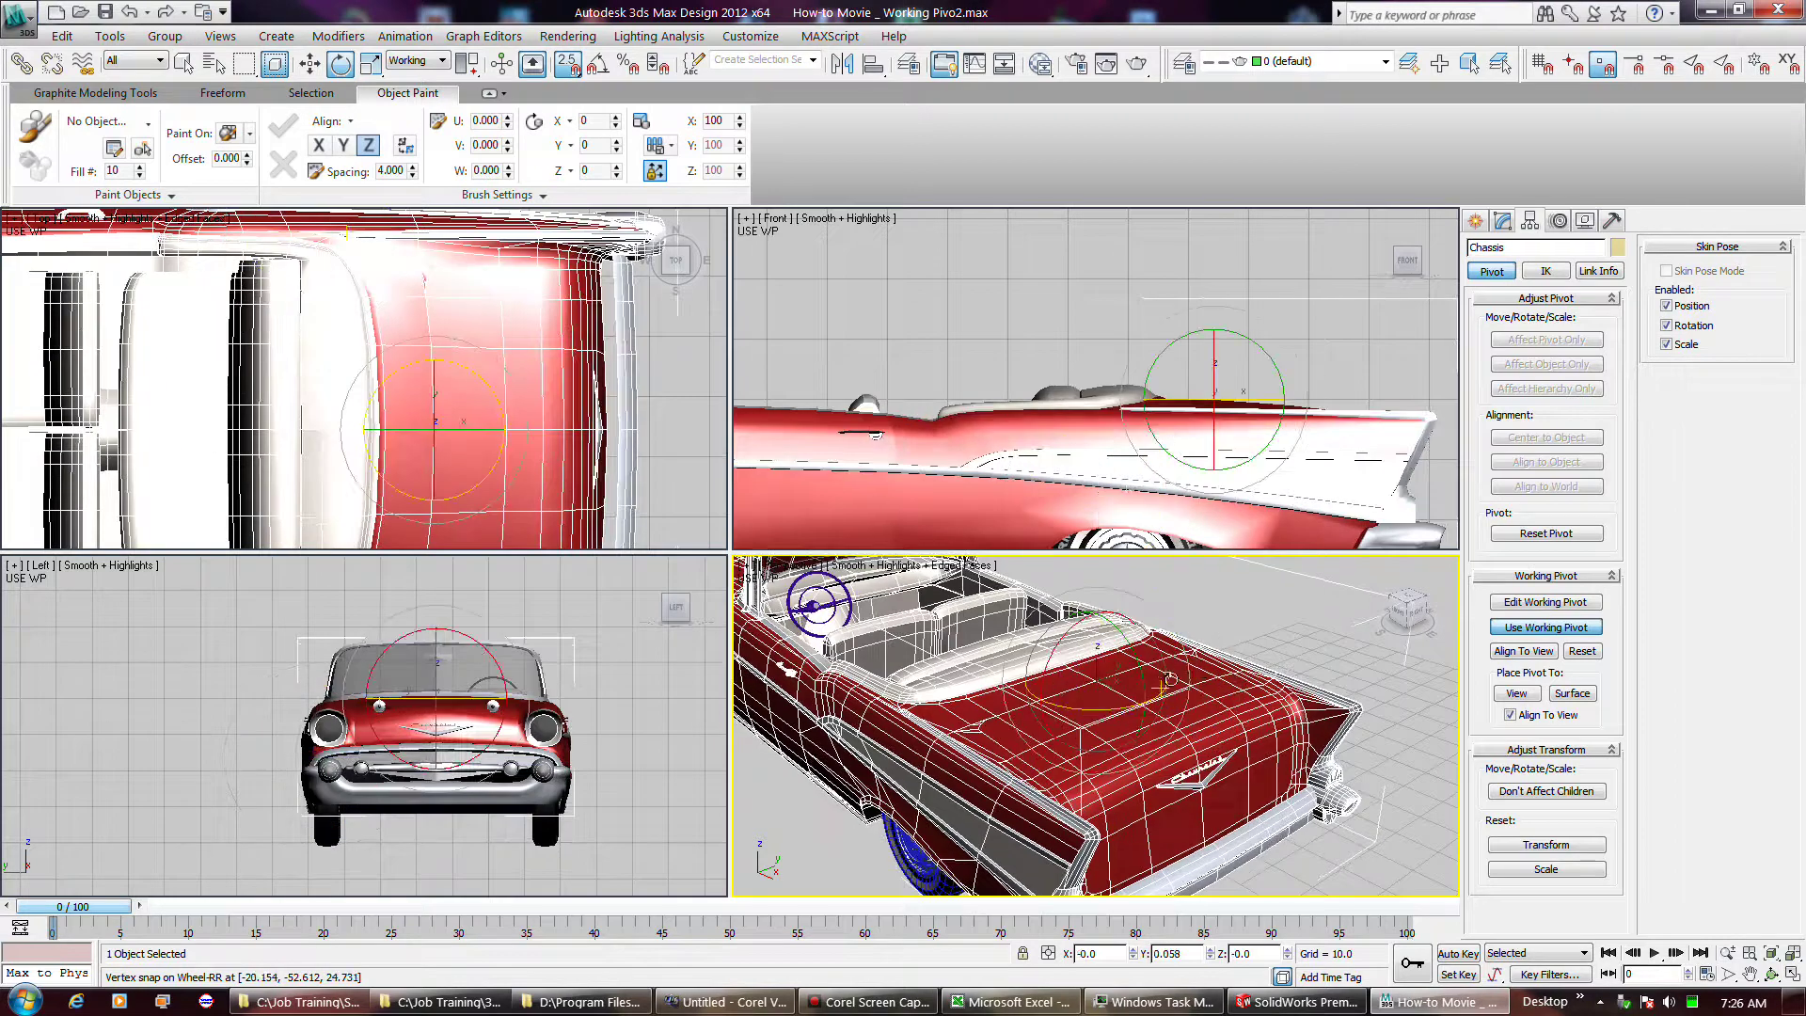
{"action": "key", "text": "ctrl+z"}
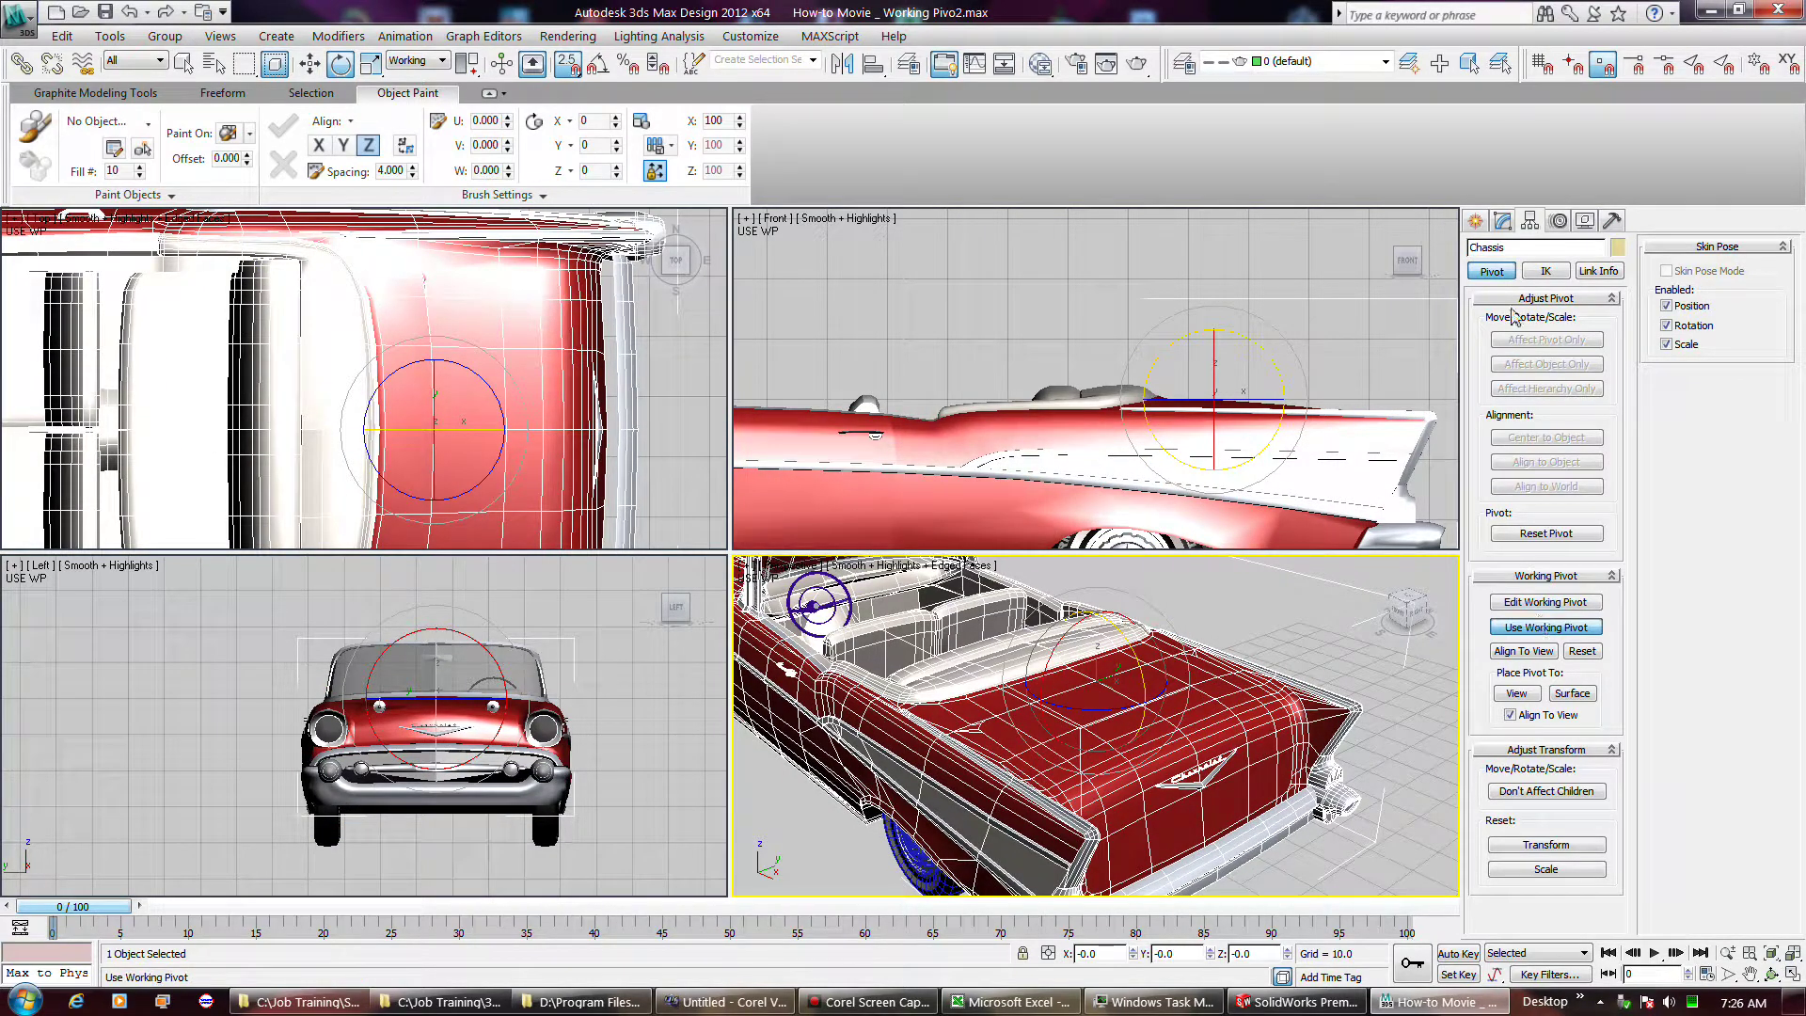
{"action": "left_click", "coordinate": [1503, 222]}
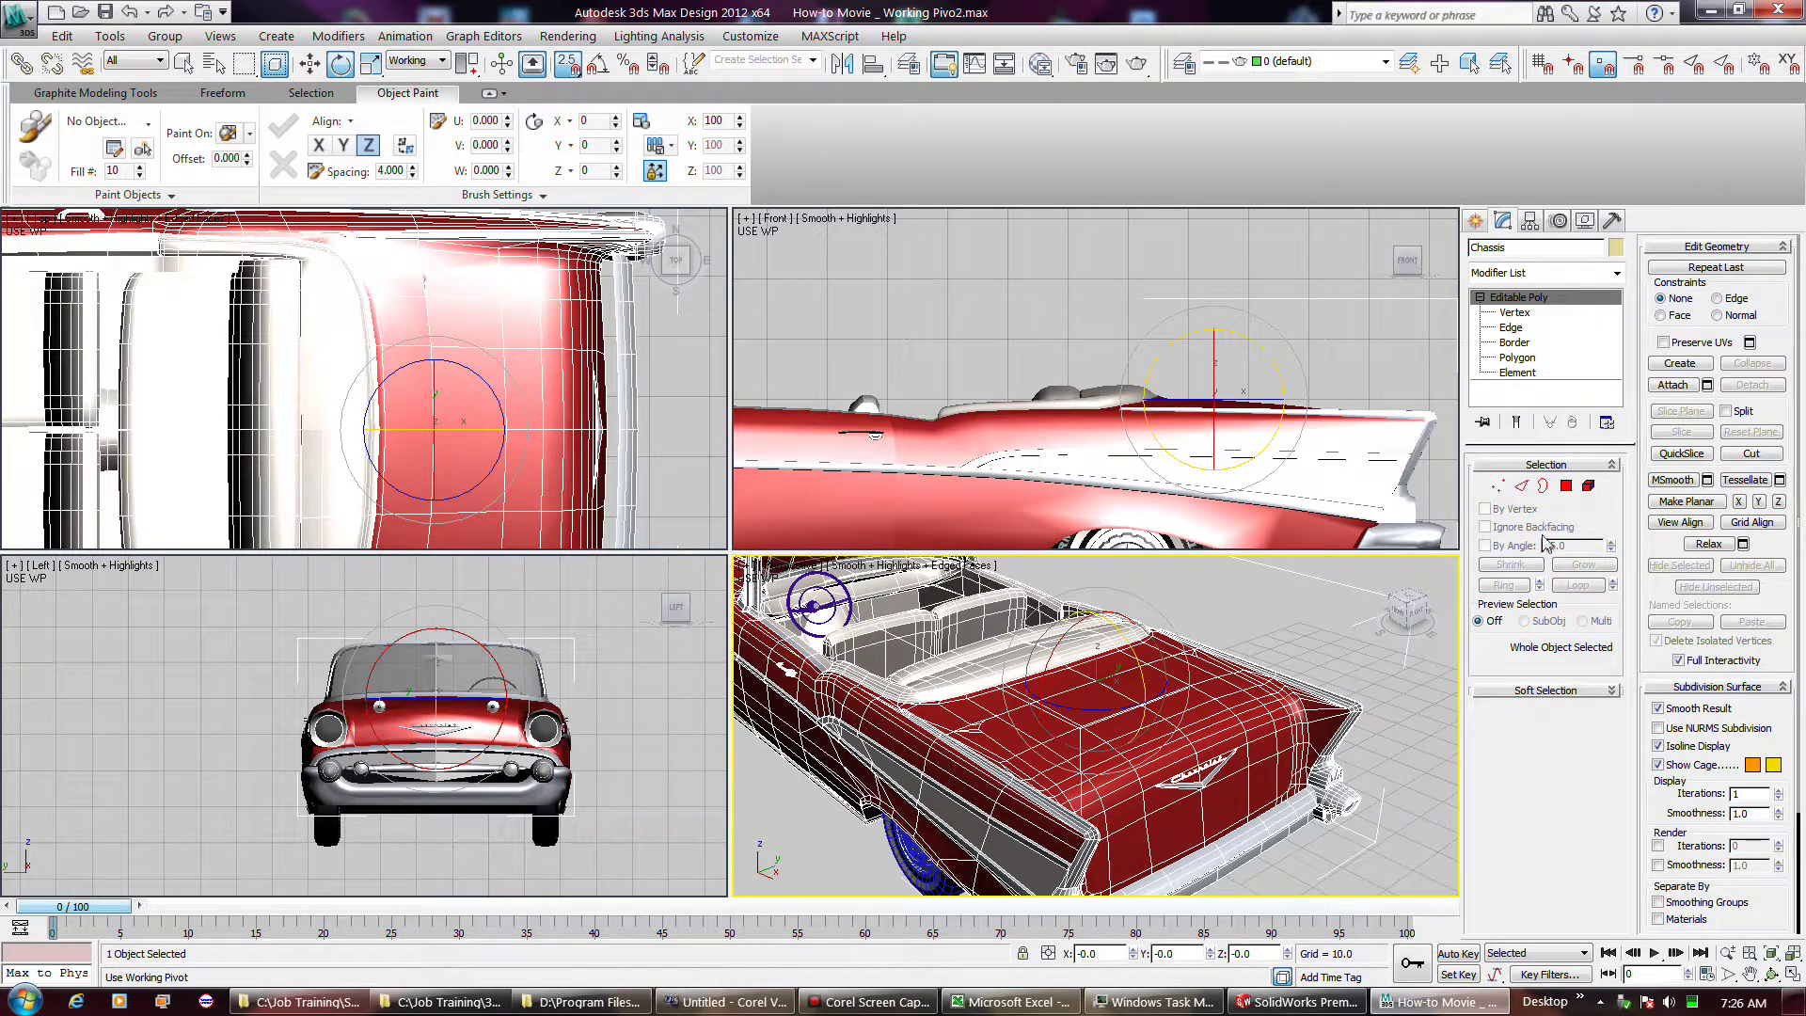
{"action": "left_click", "coordinate": [1589, 485]}
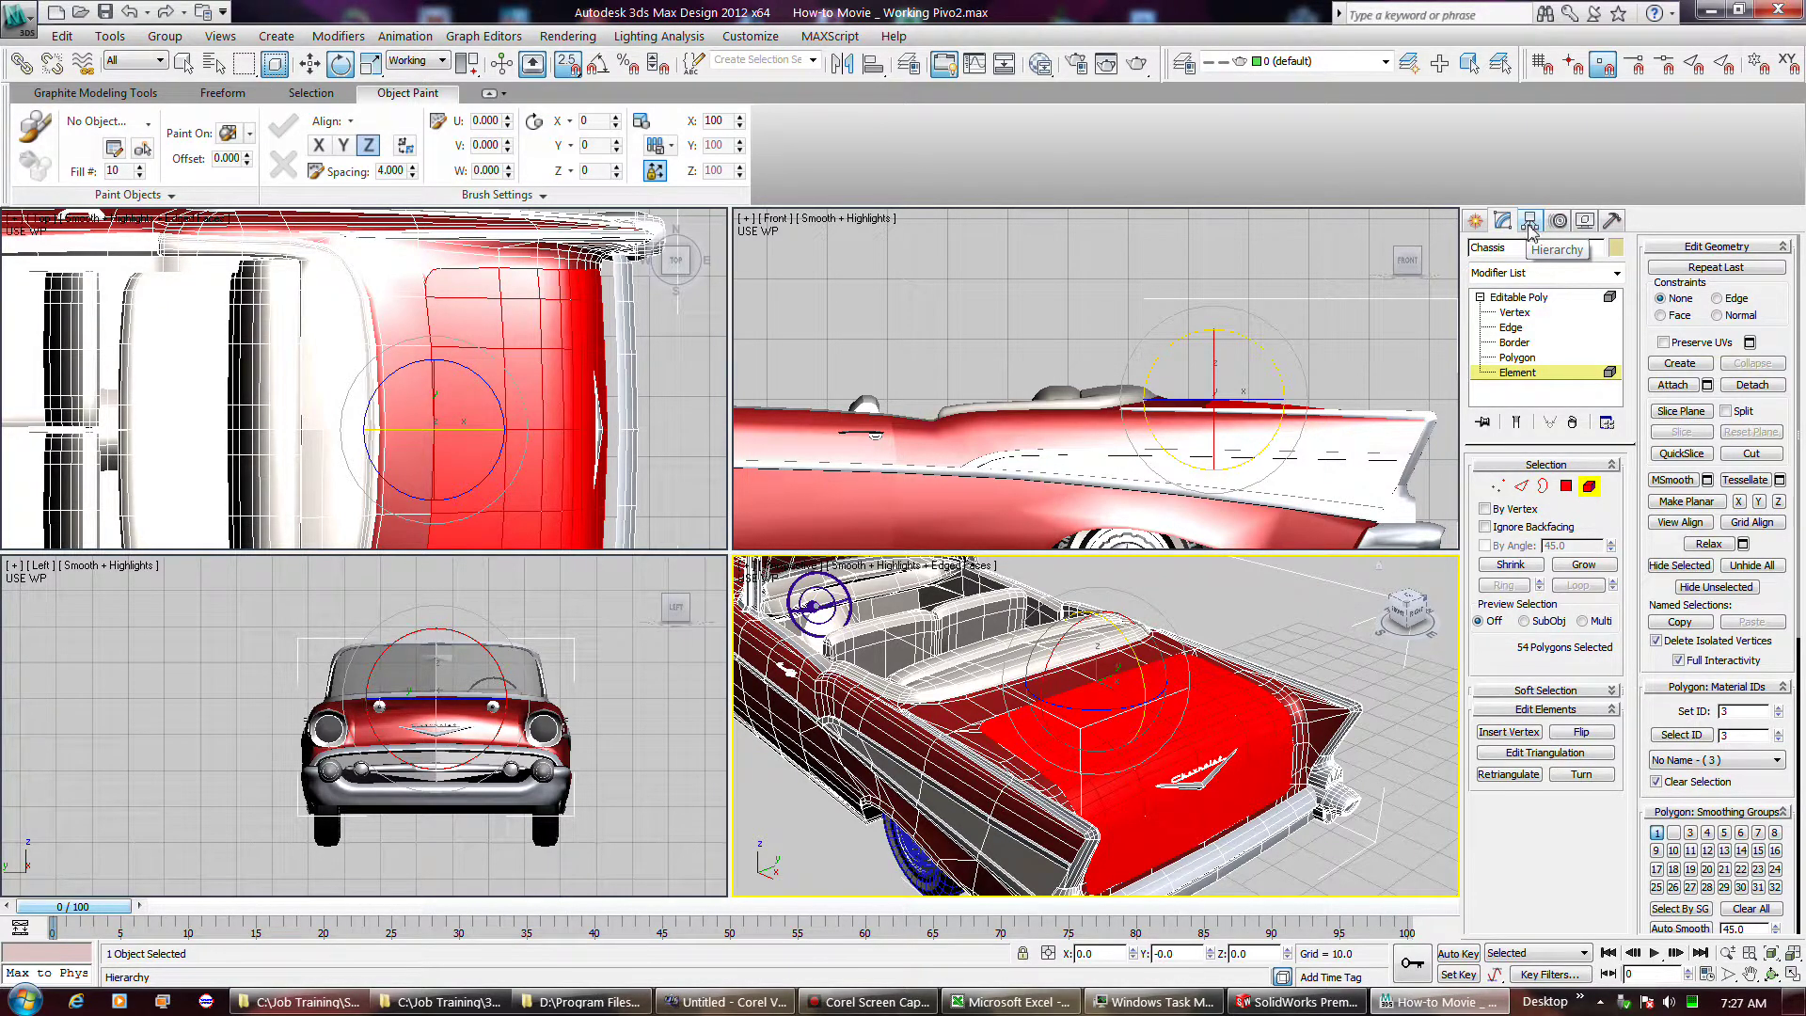
{"action": "left_click", "coordinate": [1529, 224]}
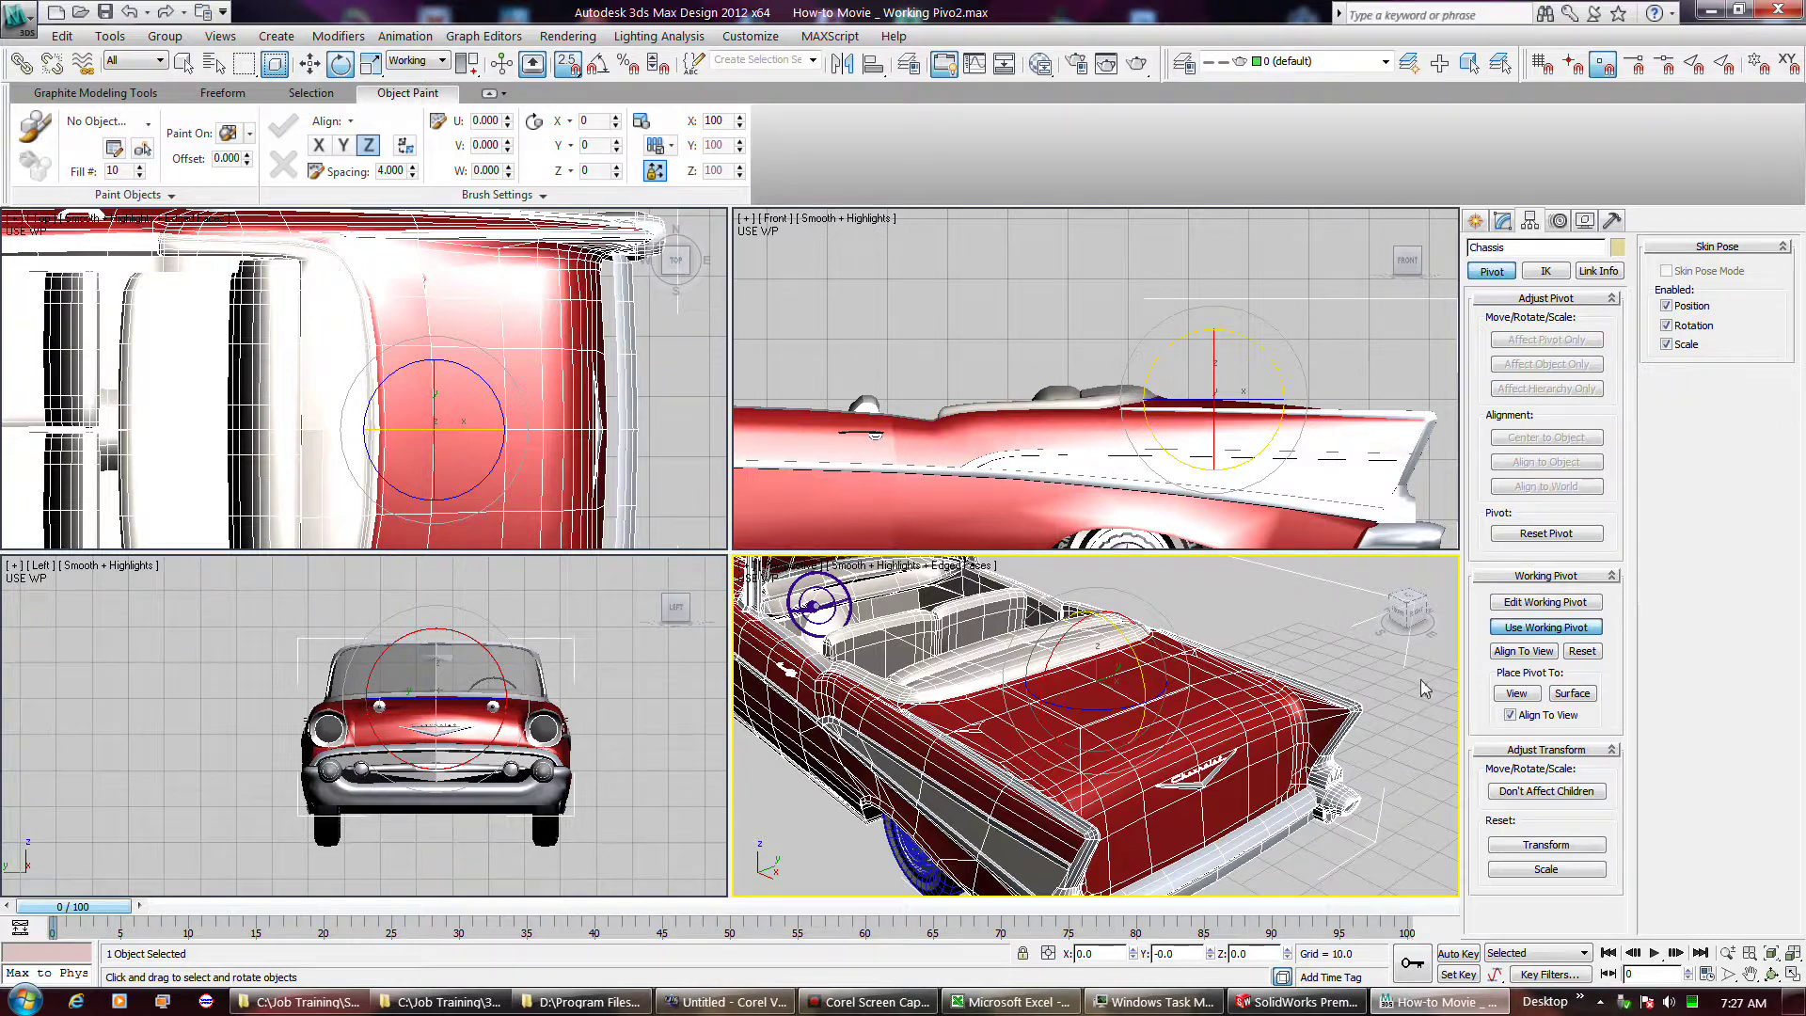
{"action": "mouse_move", "coordinate": [1138, 693]}
{"action": "left_mouse_down"}
{"action": "mouse_move", "coordinate": [1143, 670]}
{"action": "mouse_move", "coordinate": [1169, 689]}
{"action": "left_mouse_up"}
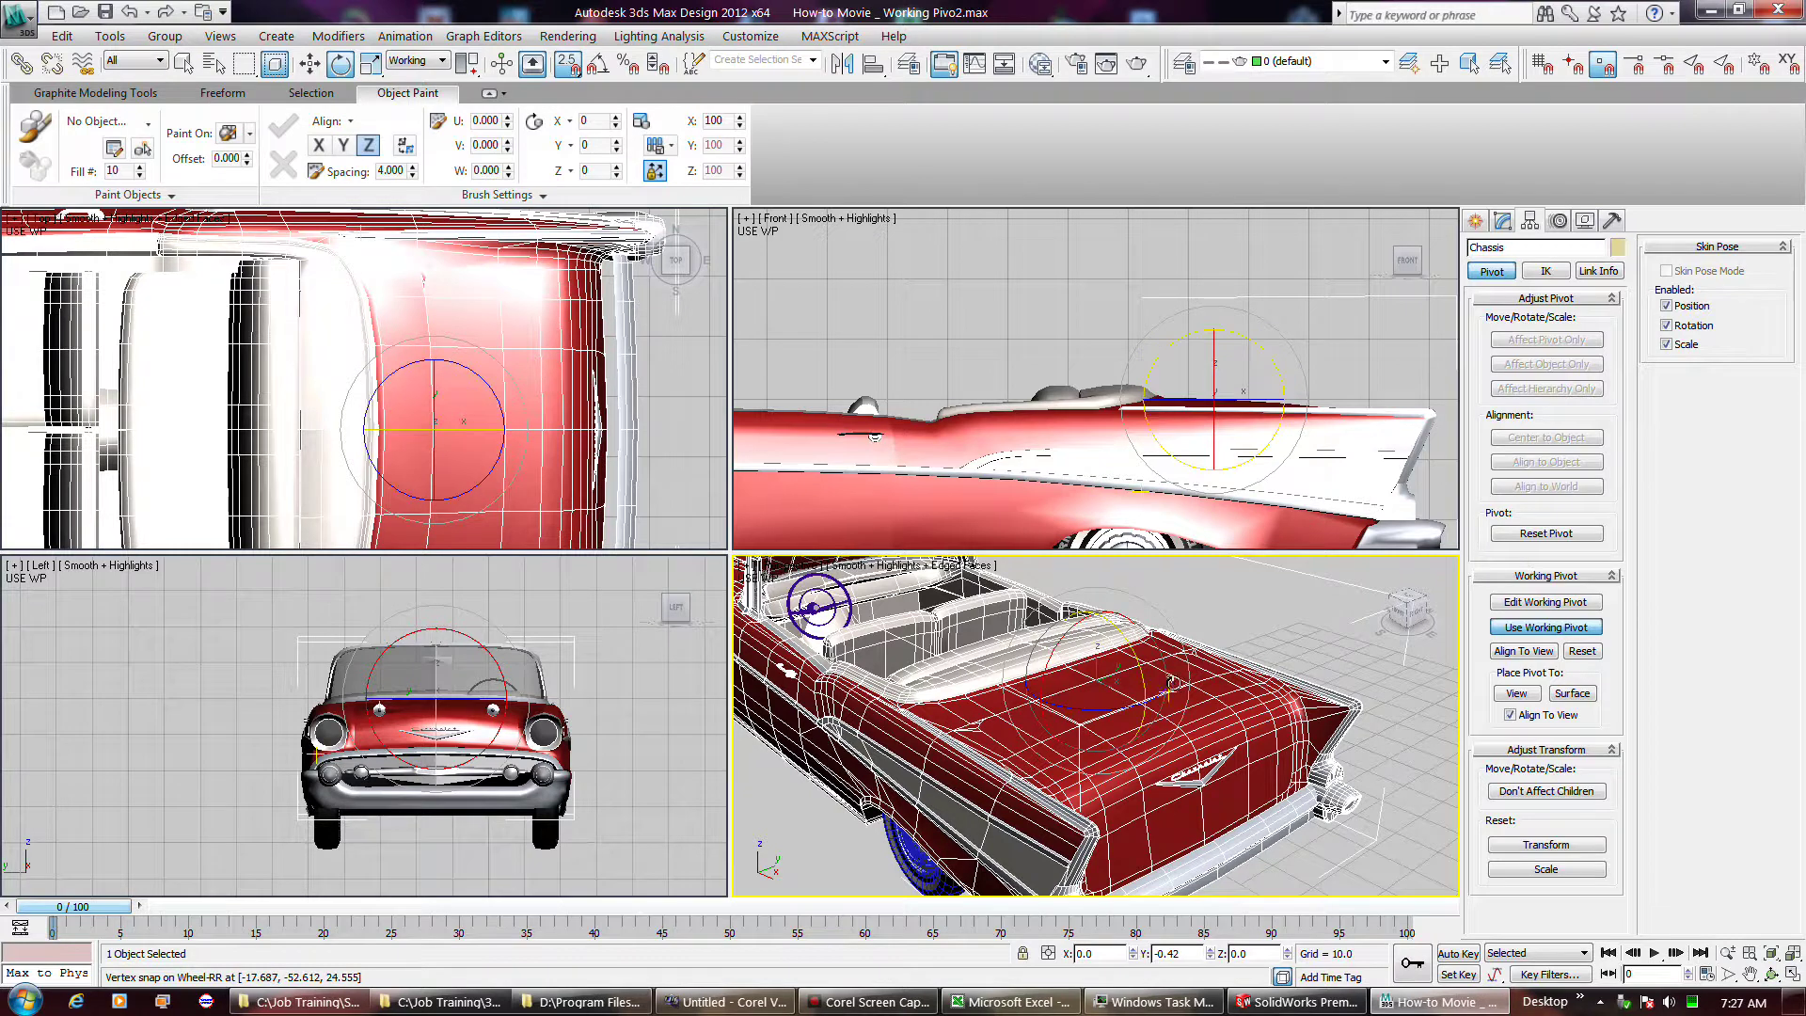
{"action": "left_click_drag", "start_coordinate": [1146, 679], "coordinate": [1171, 618]}
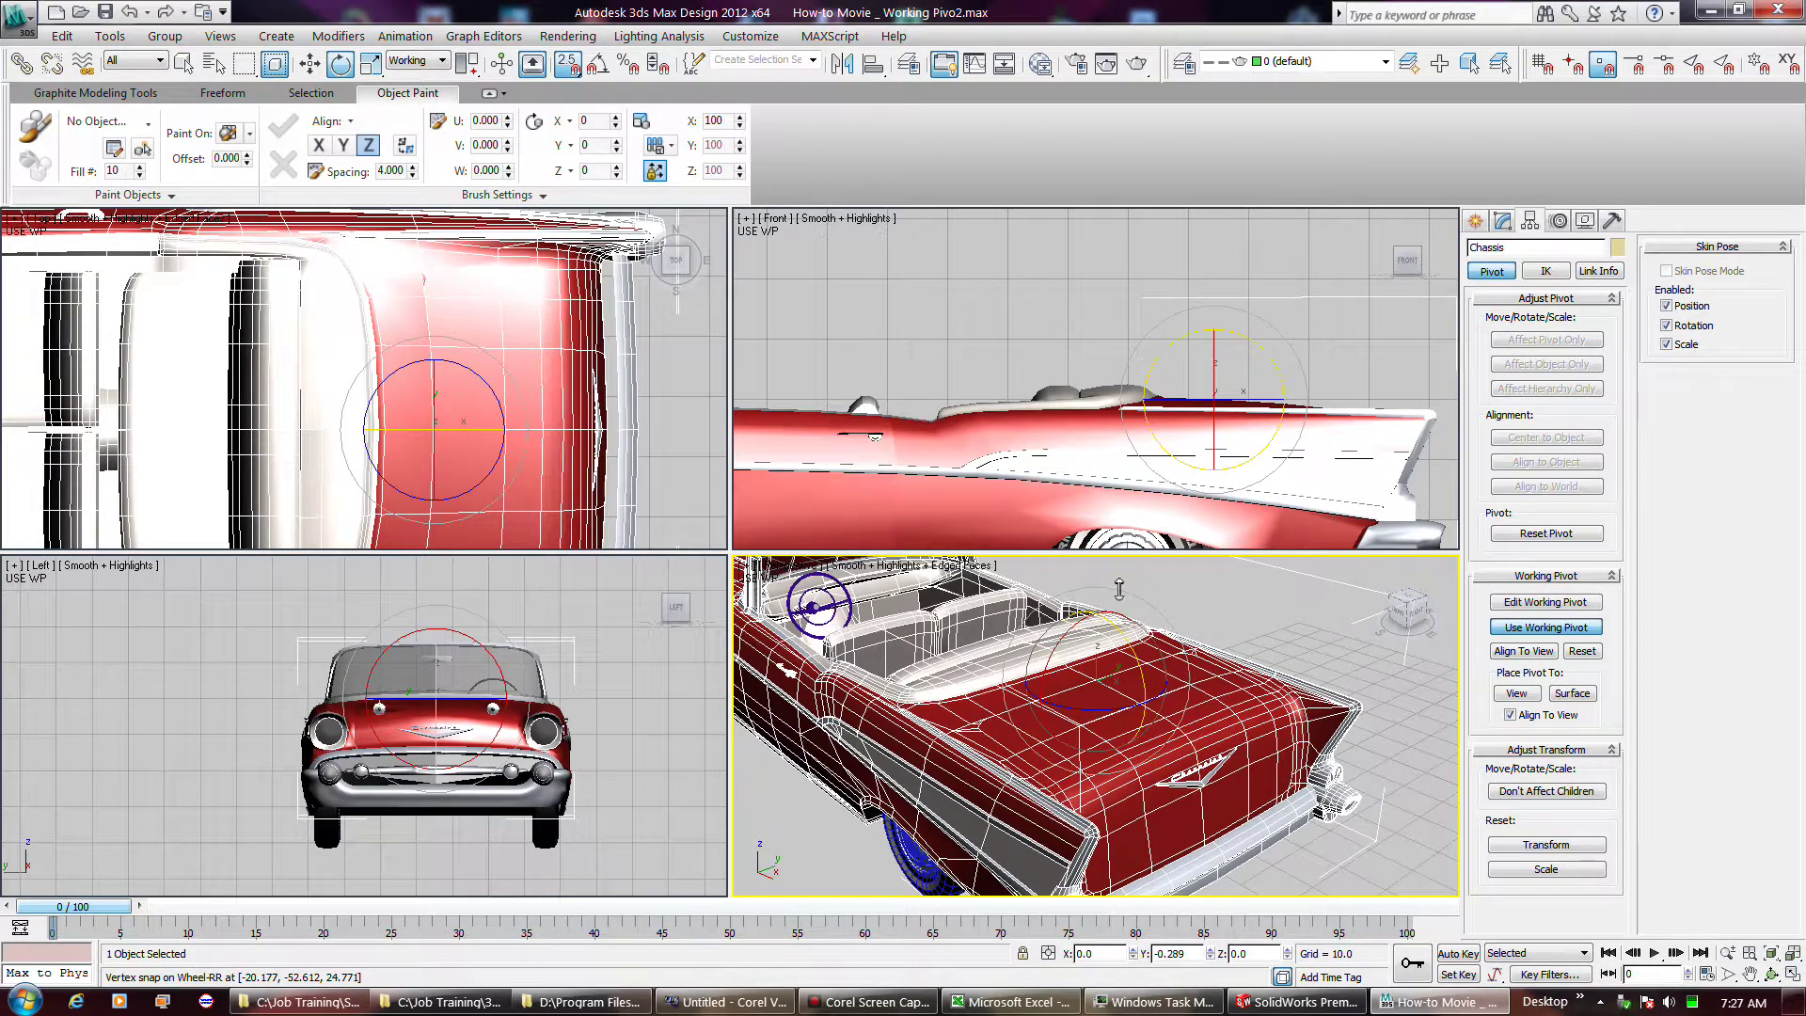
{"action": "key", "text": "ctrl+z"}
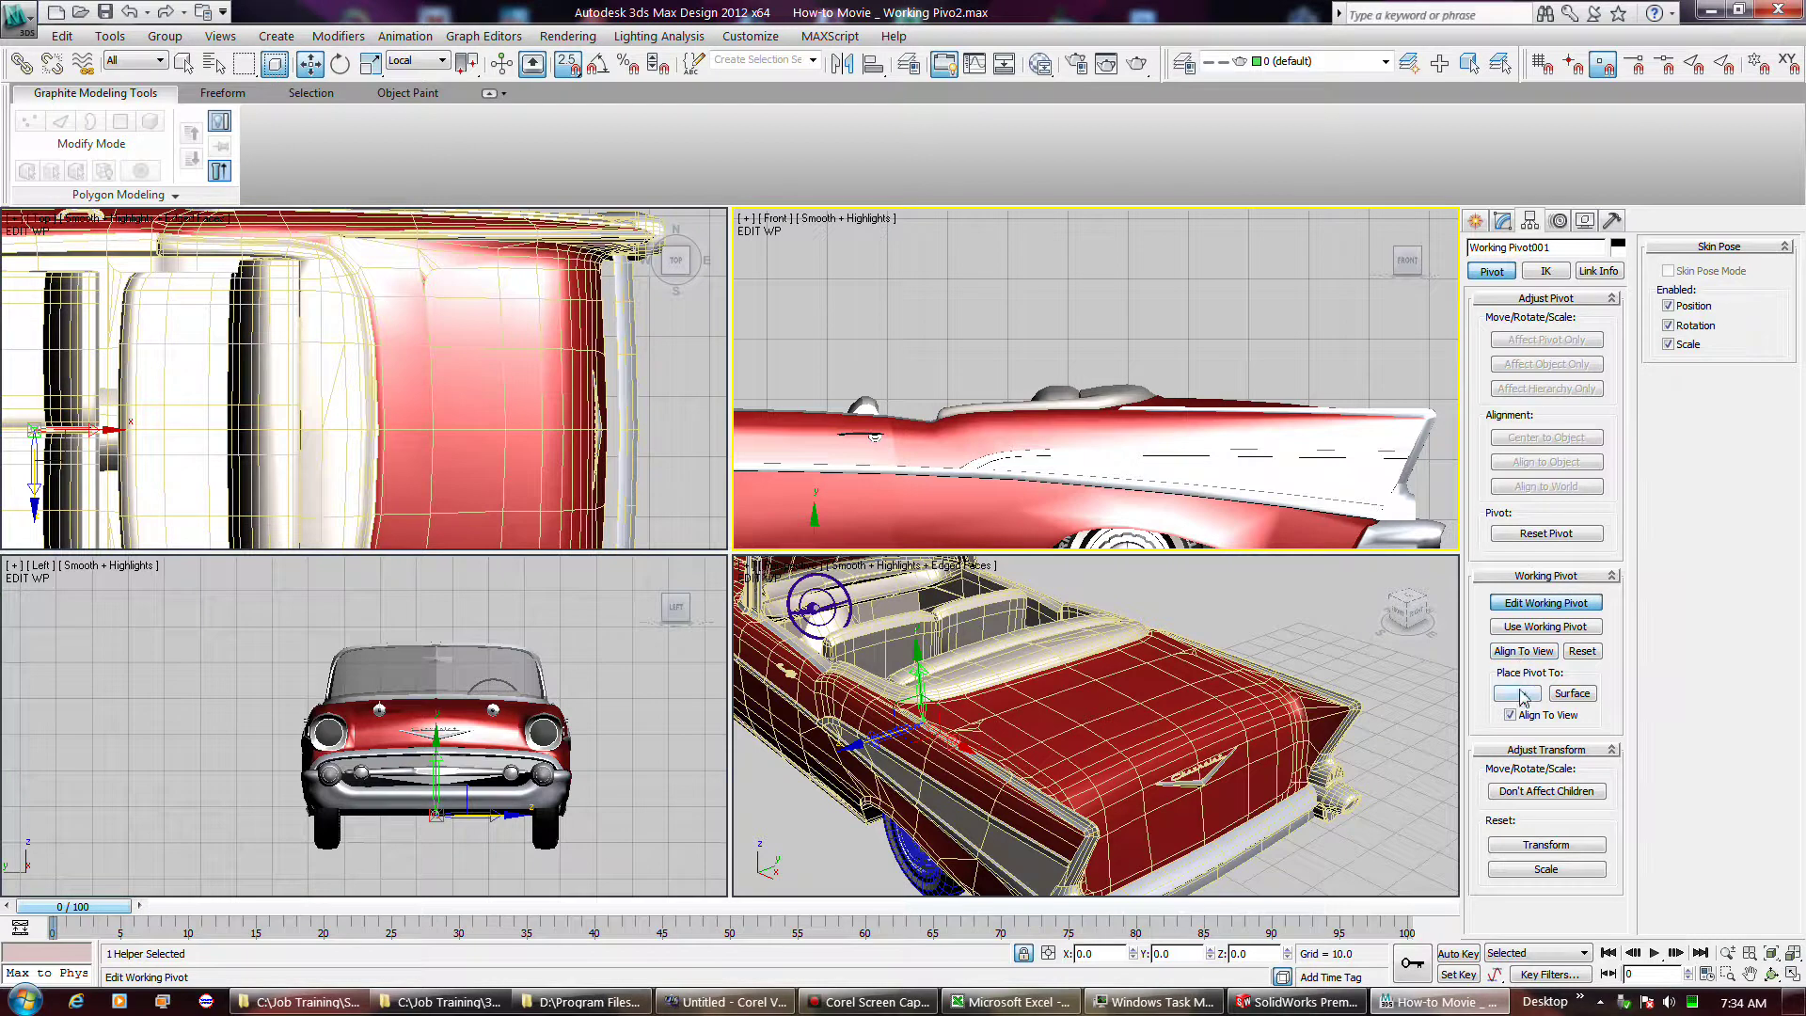
- Use Place Pivot To: View to drop the working pivot on a rear-deck vertex
{"action": "left_click", "coordinate": [1517, 694]}
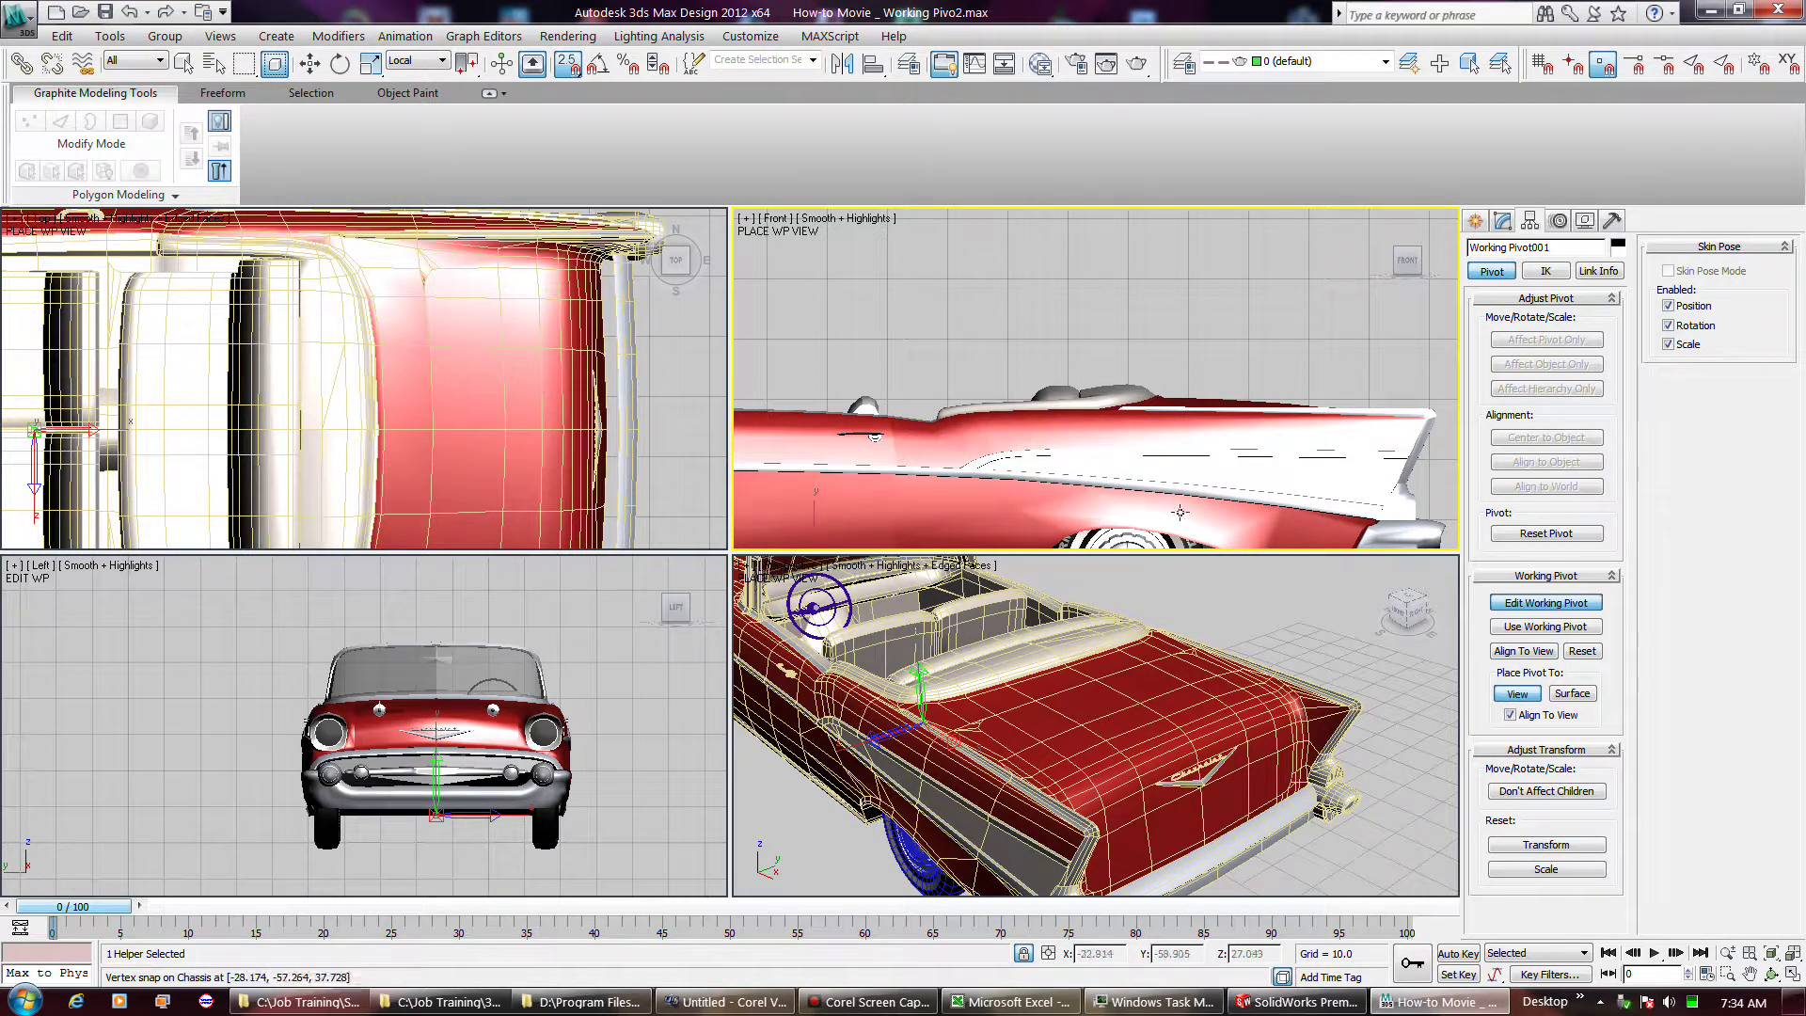
{"action": "left_click", "coordinate": [1173, 394]}
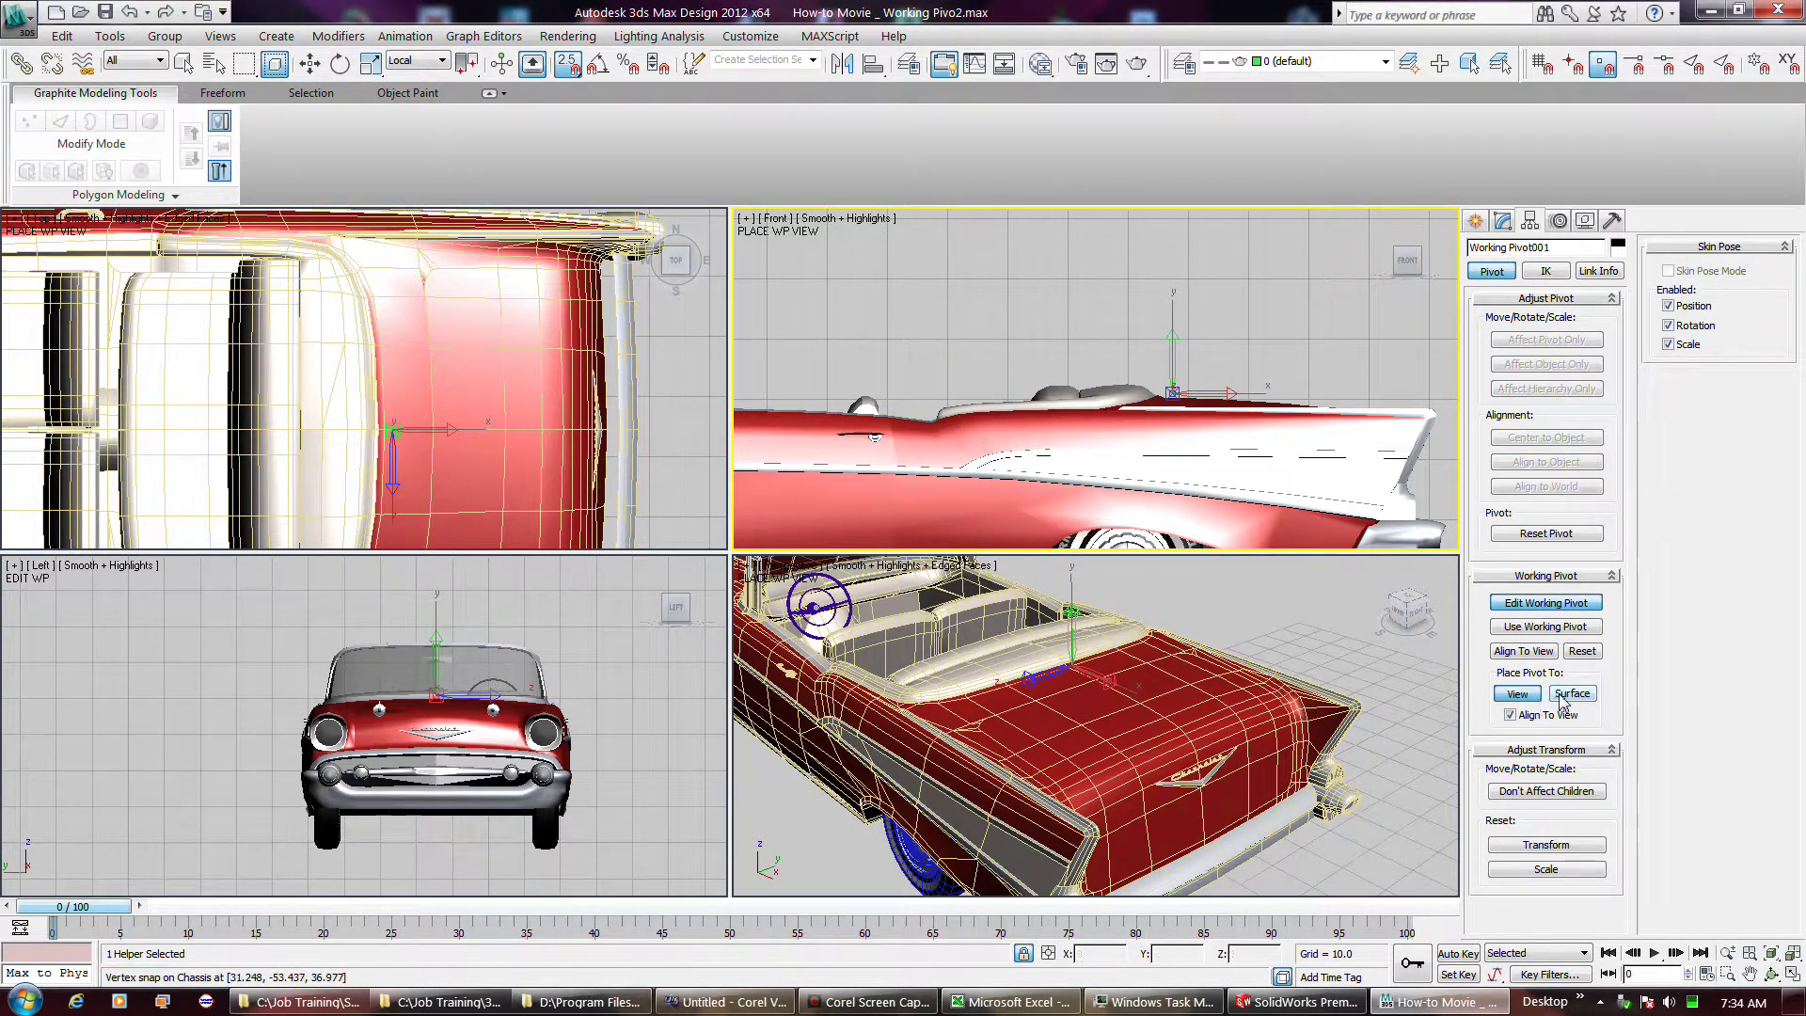
{"action": "left_click", "coordinate": [1543, 626]}
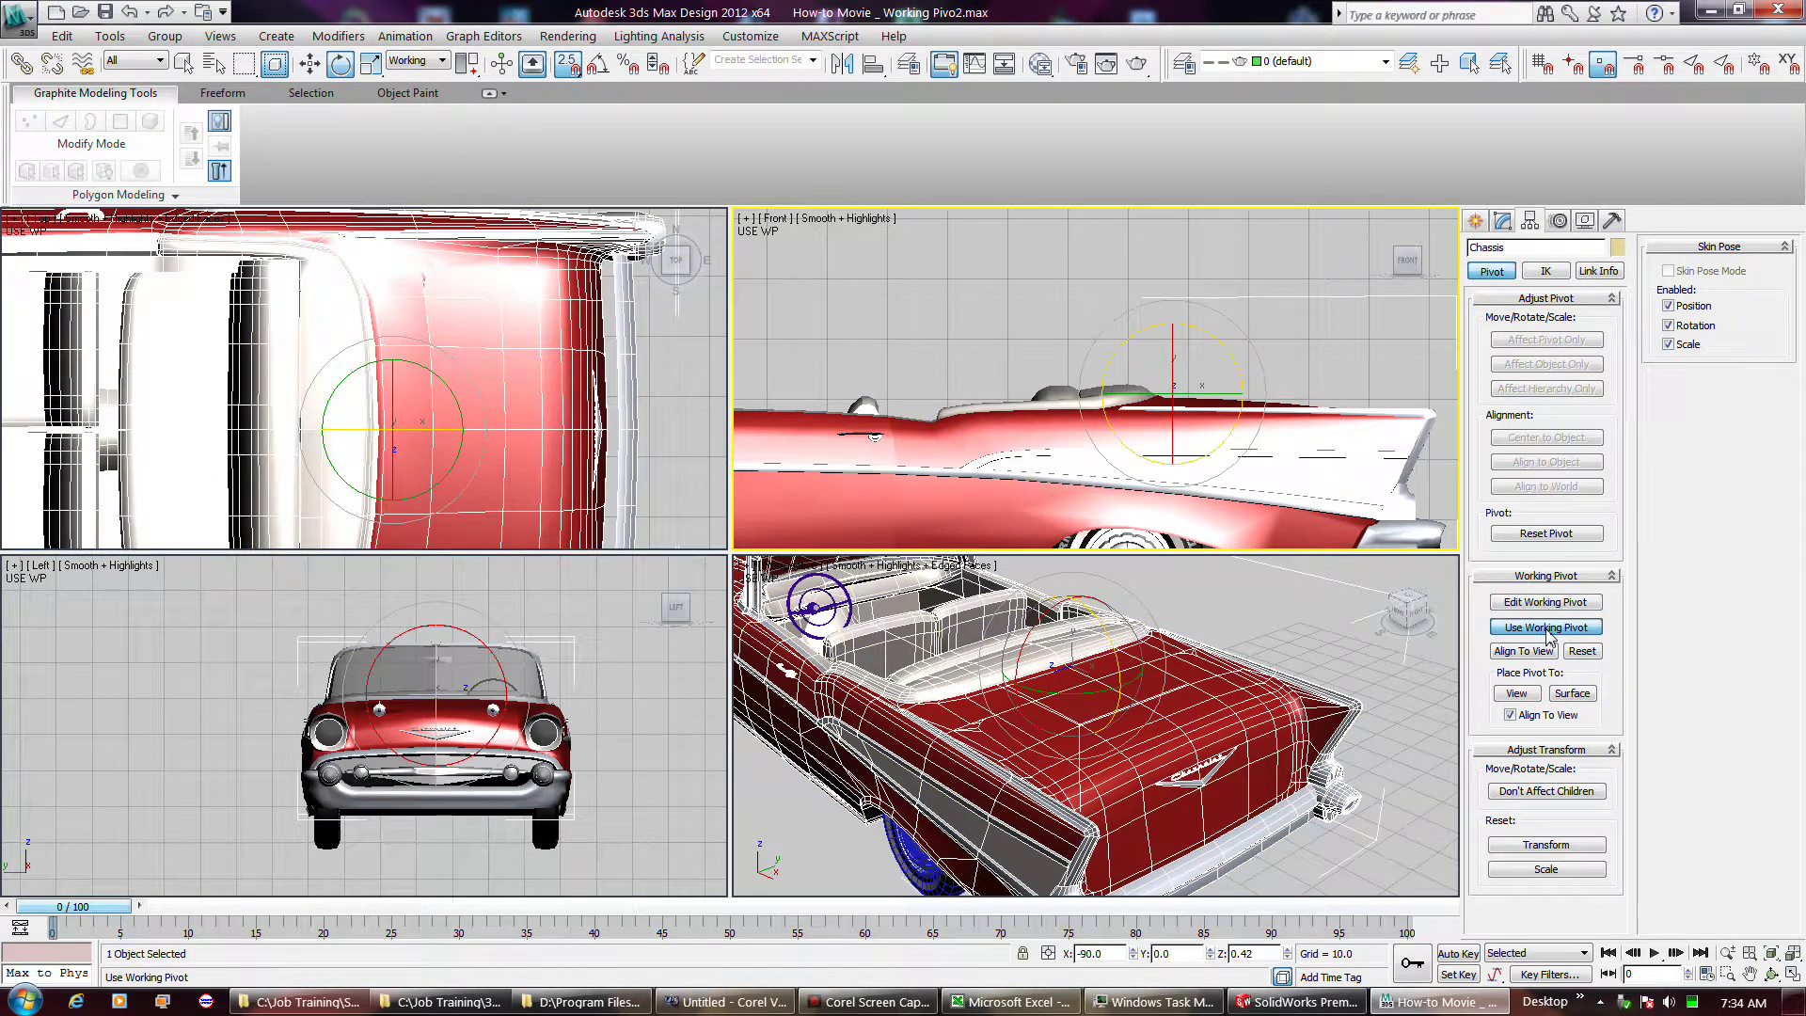
{"action": "left_click", "coordinate": [1546, 628]}
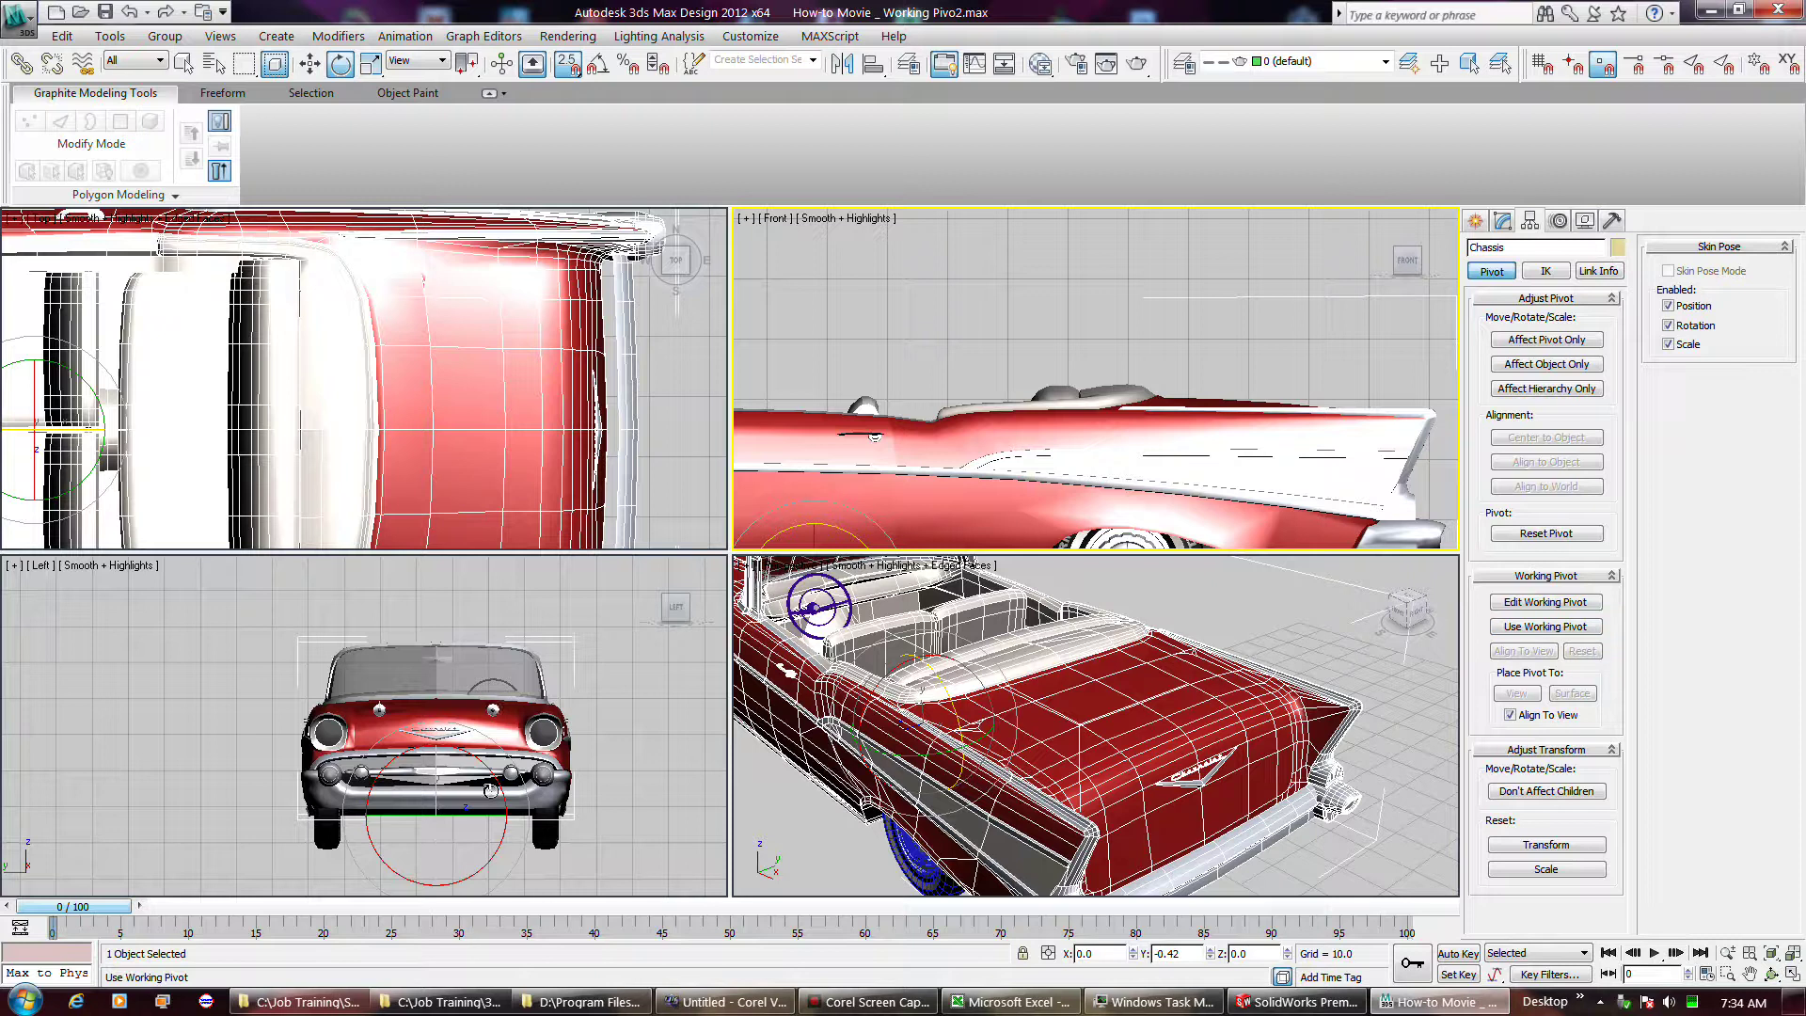
{"action": "left_click", "coordinate": [1545, 626]}
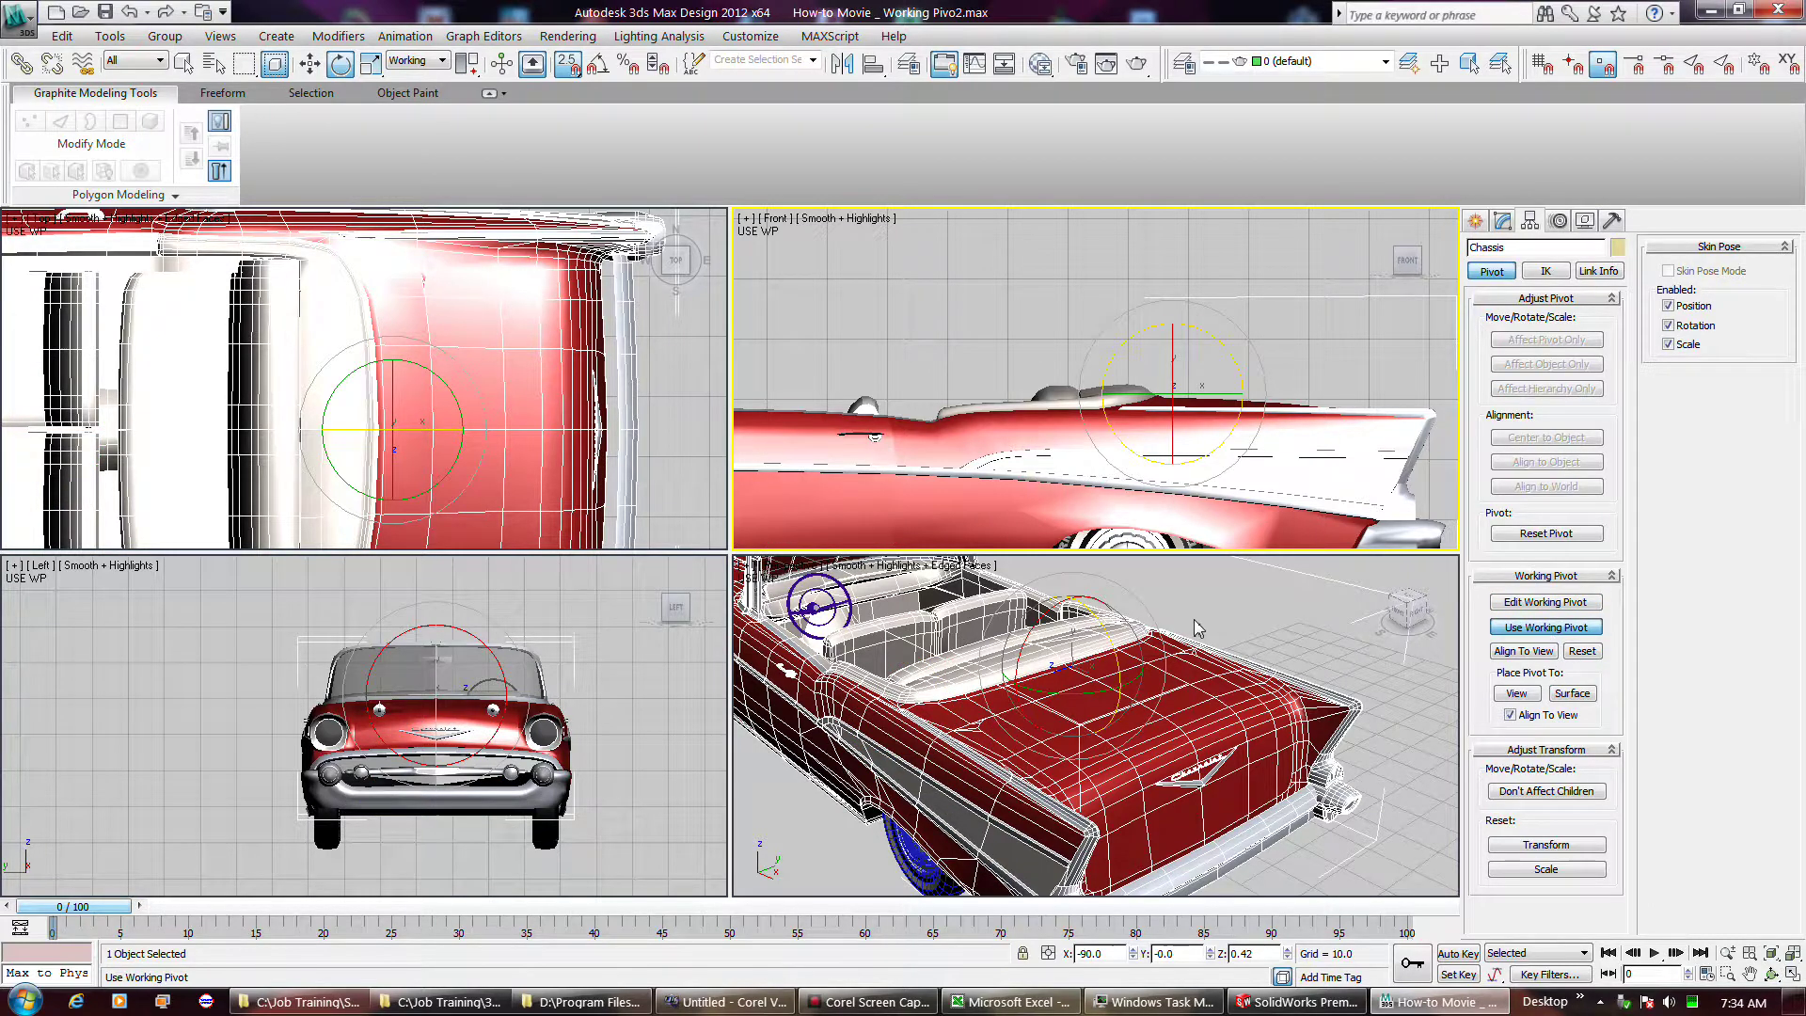
{"action": "left_click", "coordinate": [1565, 627]}
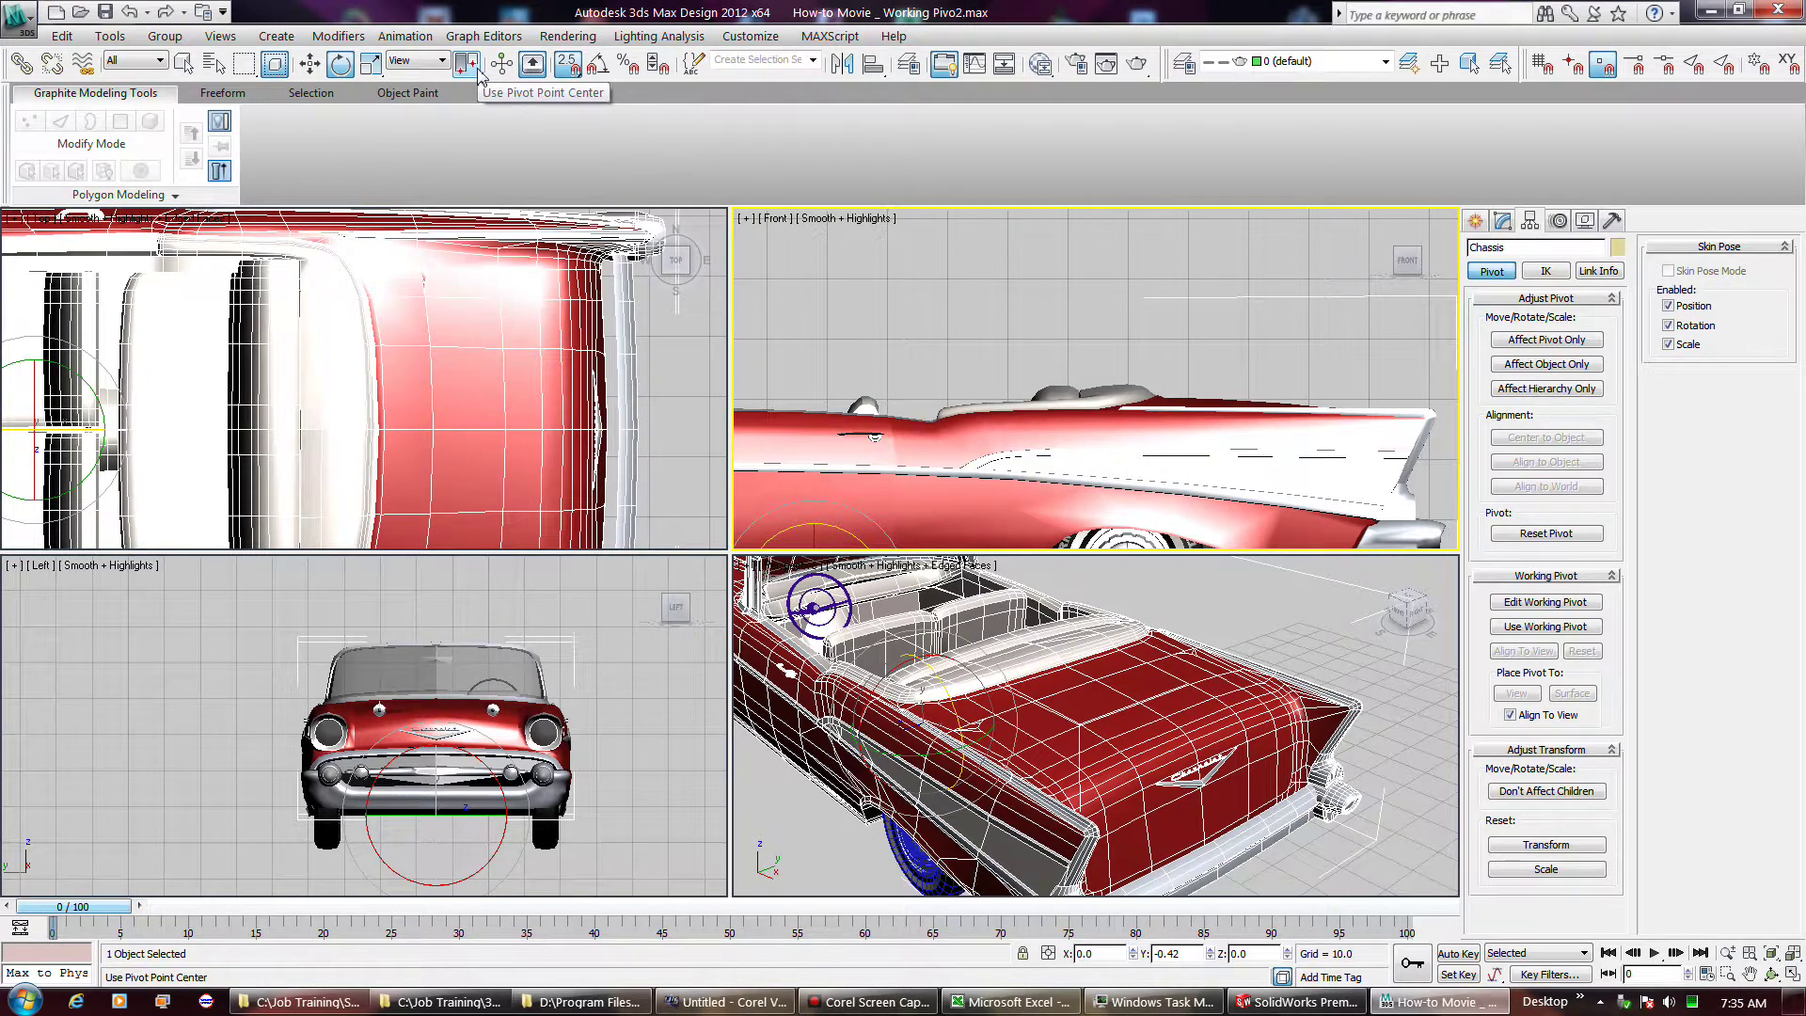
{"action": "left_click", "coordinate": [1524, 627]}
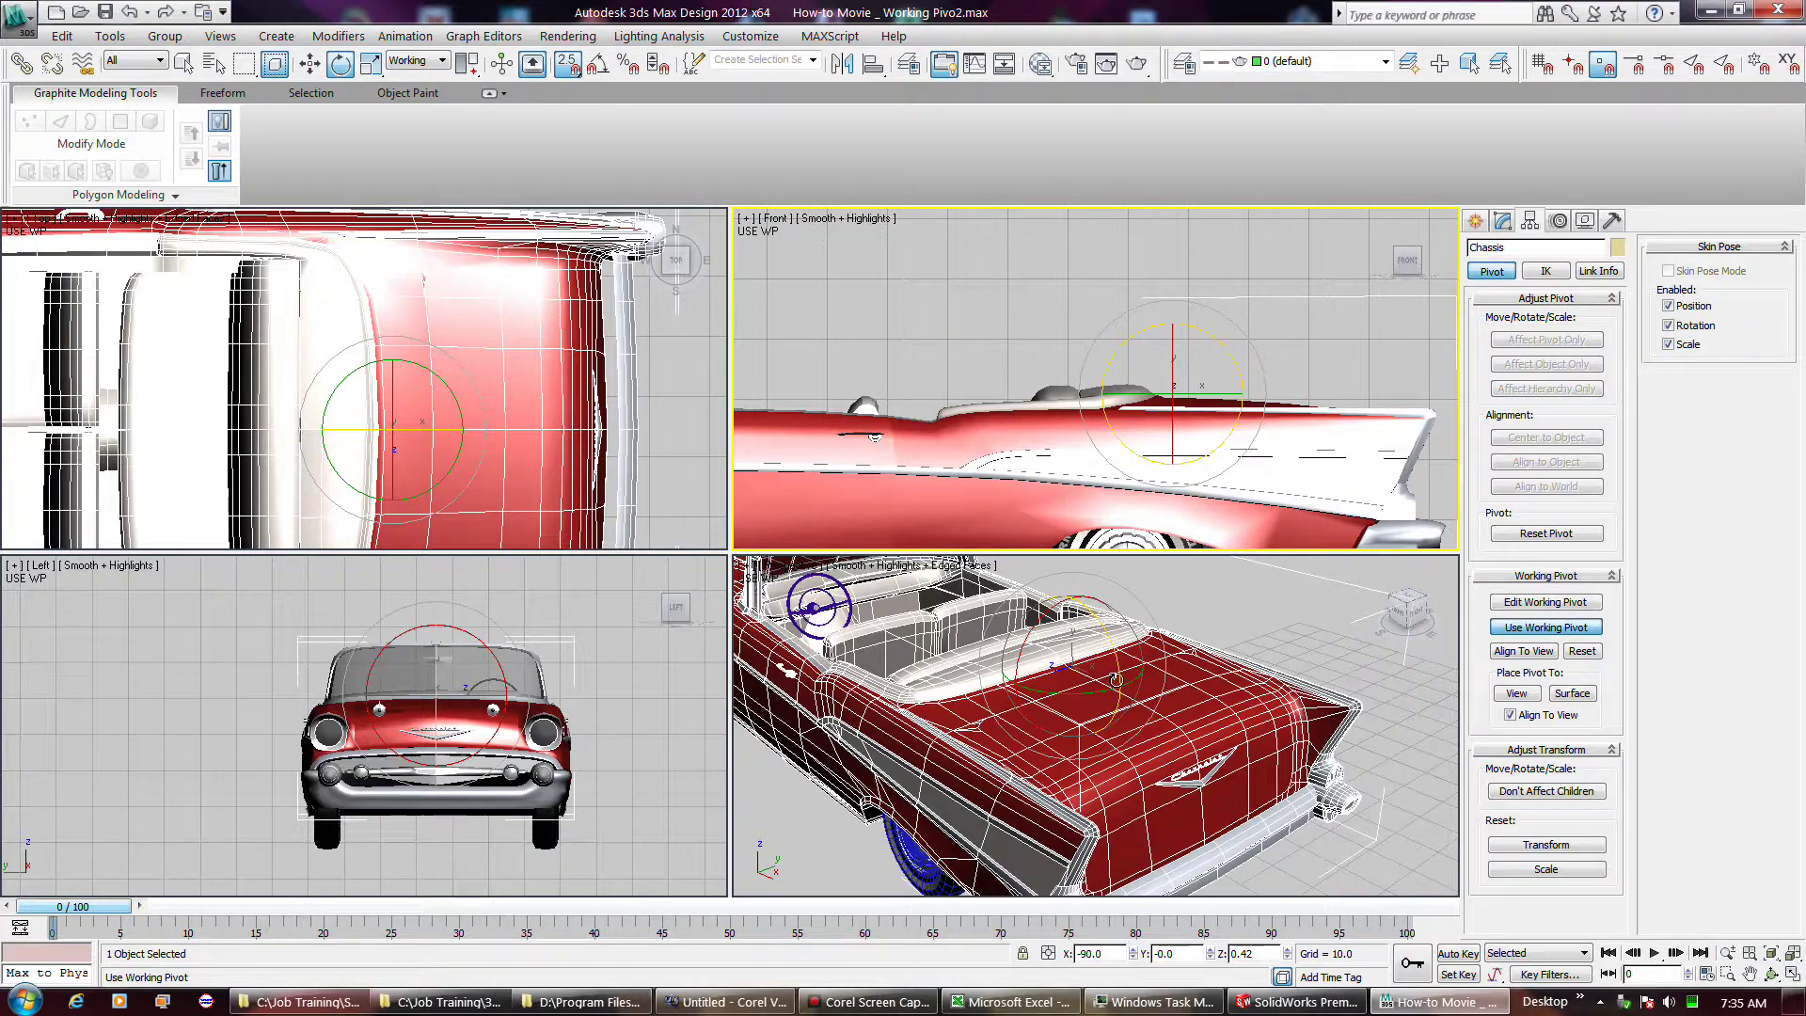
{"action": "left_click_drag", "start_coordinate": [1116, 679], "coordinate": [1166, 659]}
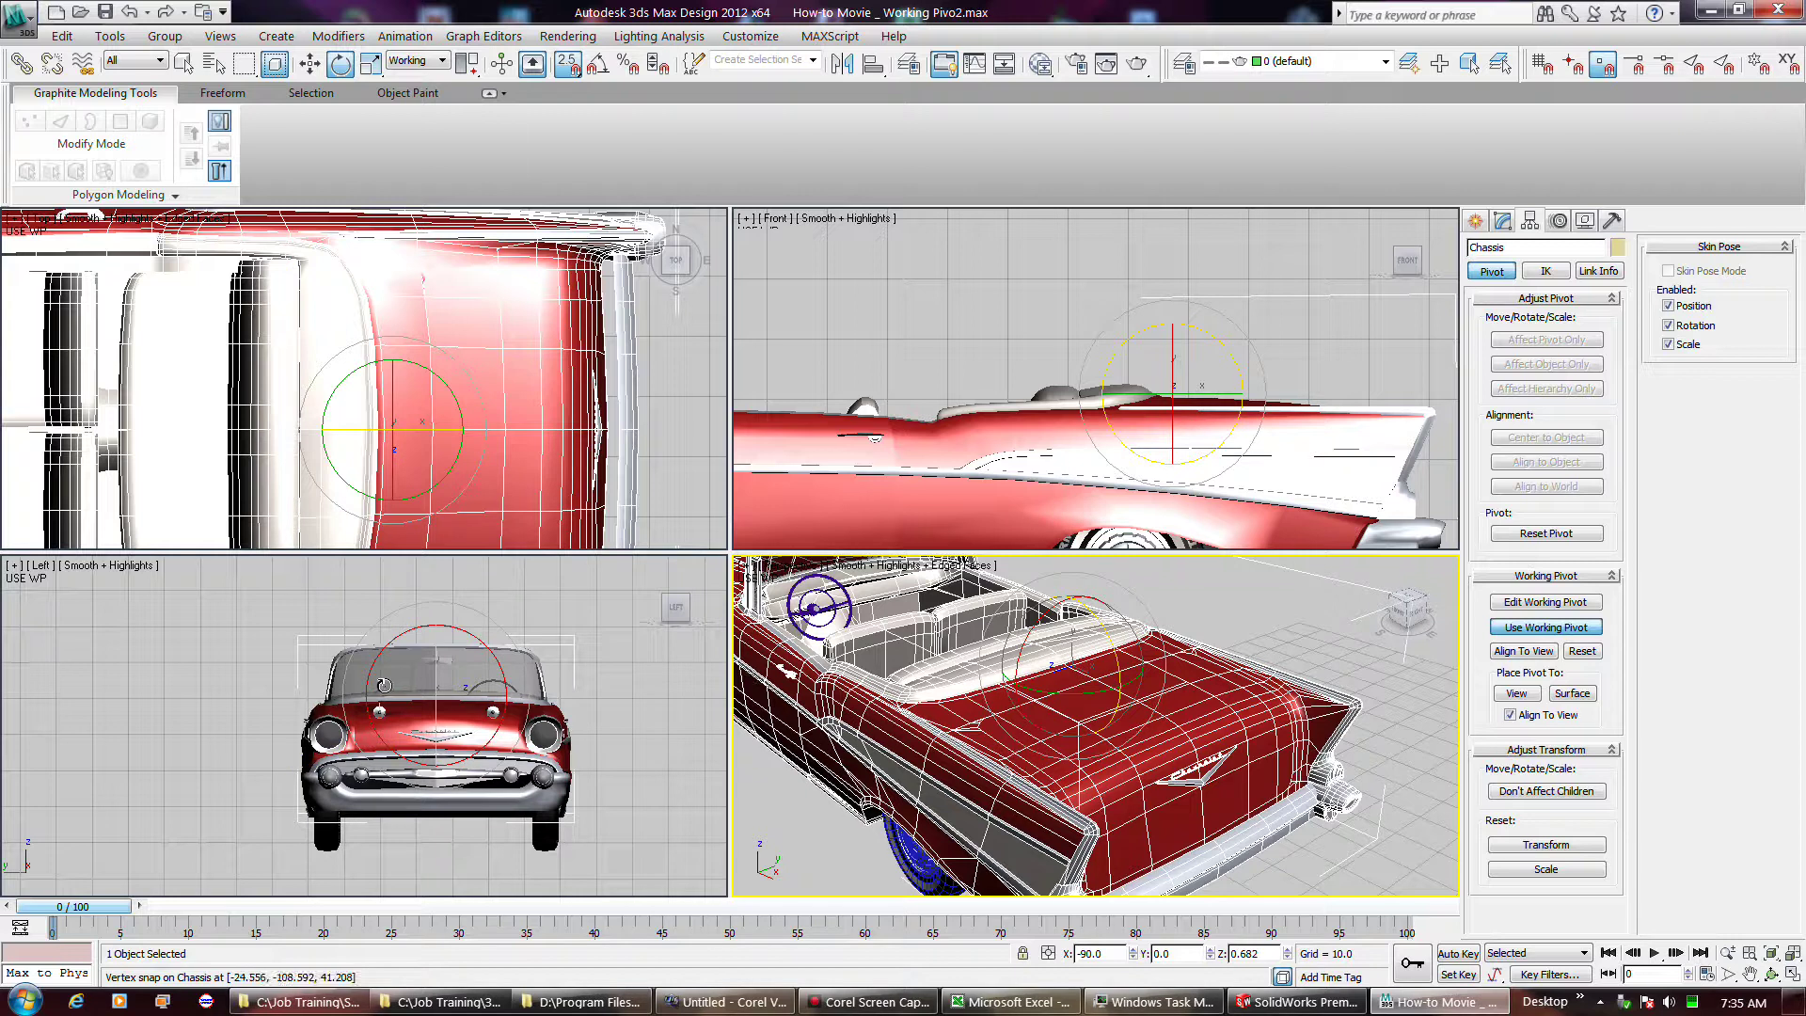
{"action": "left_click", "coordinate": [431, 650]}
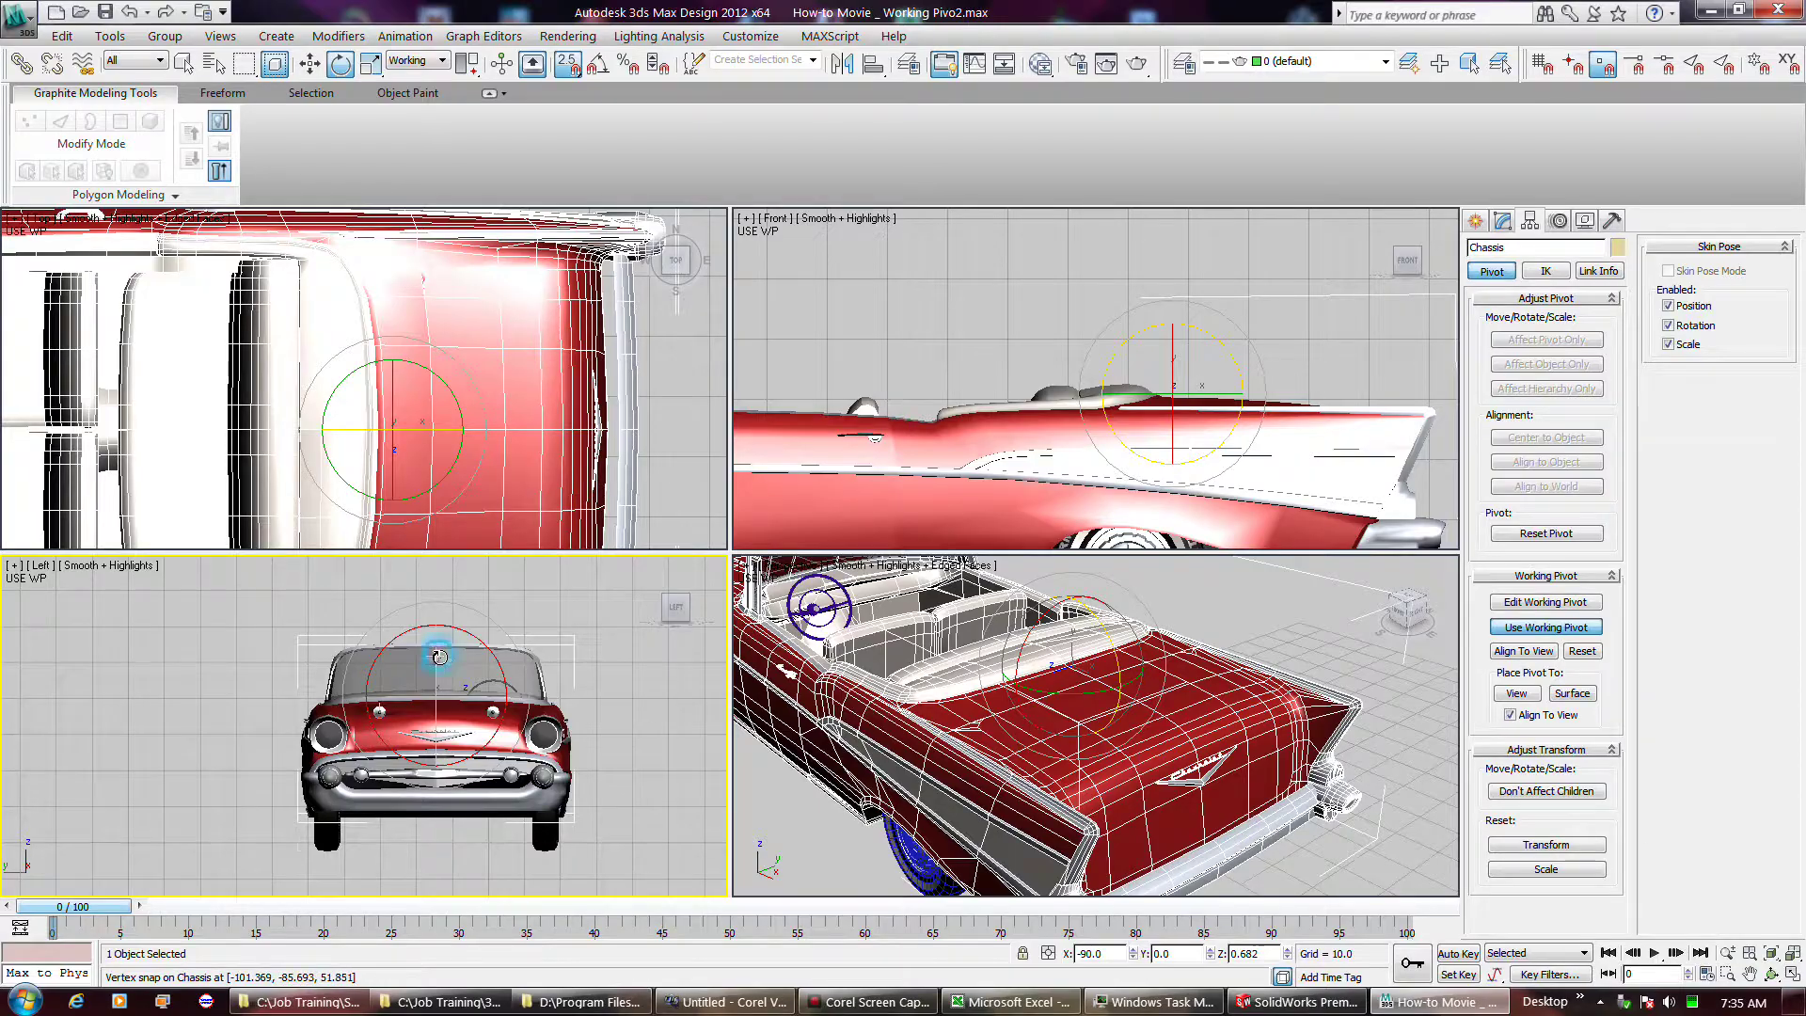
{"action": "mouse_move", "coordinate": [440, 655]}
{"action": "left_mouse_down"}
{"action": "mouse_move", "coordinate": [476, 699]}
{"action": "mouse_move", "coordinate": [469, 665]}
{"action": "left_mouse_up"}
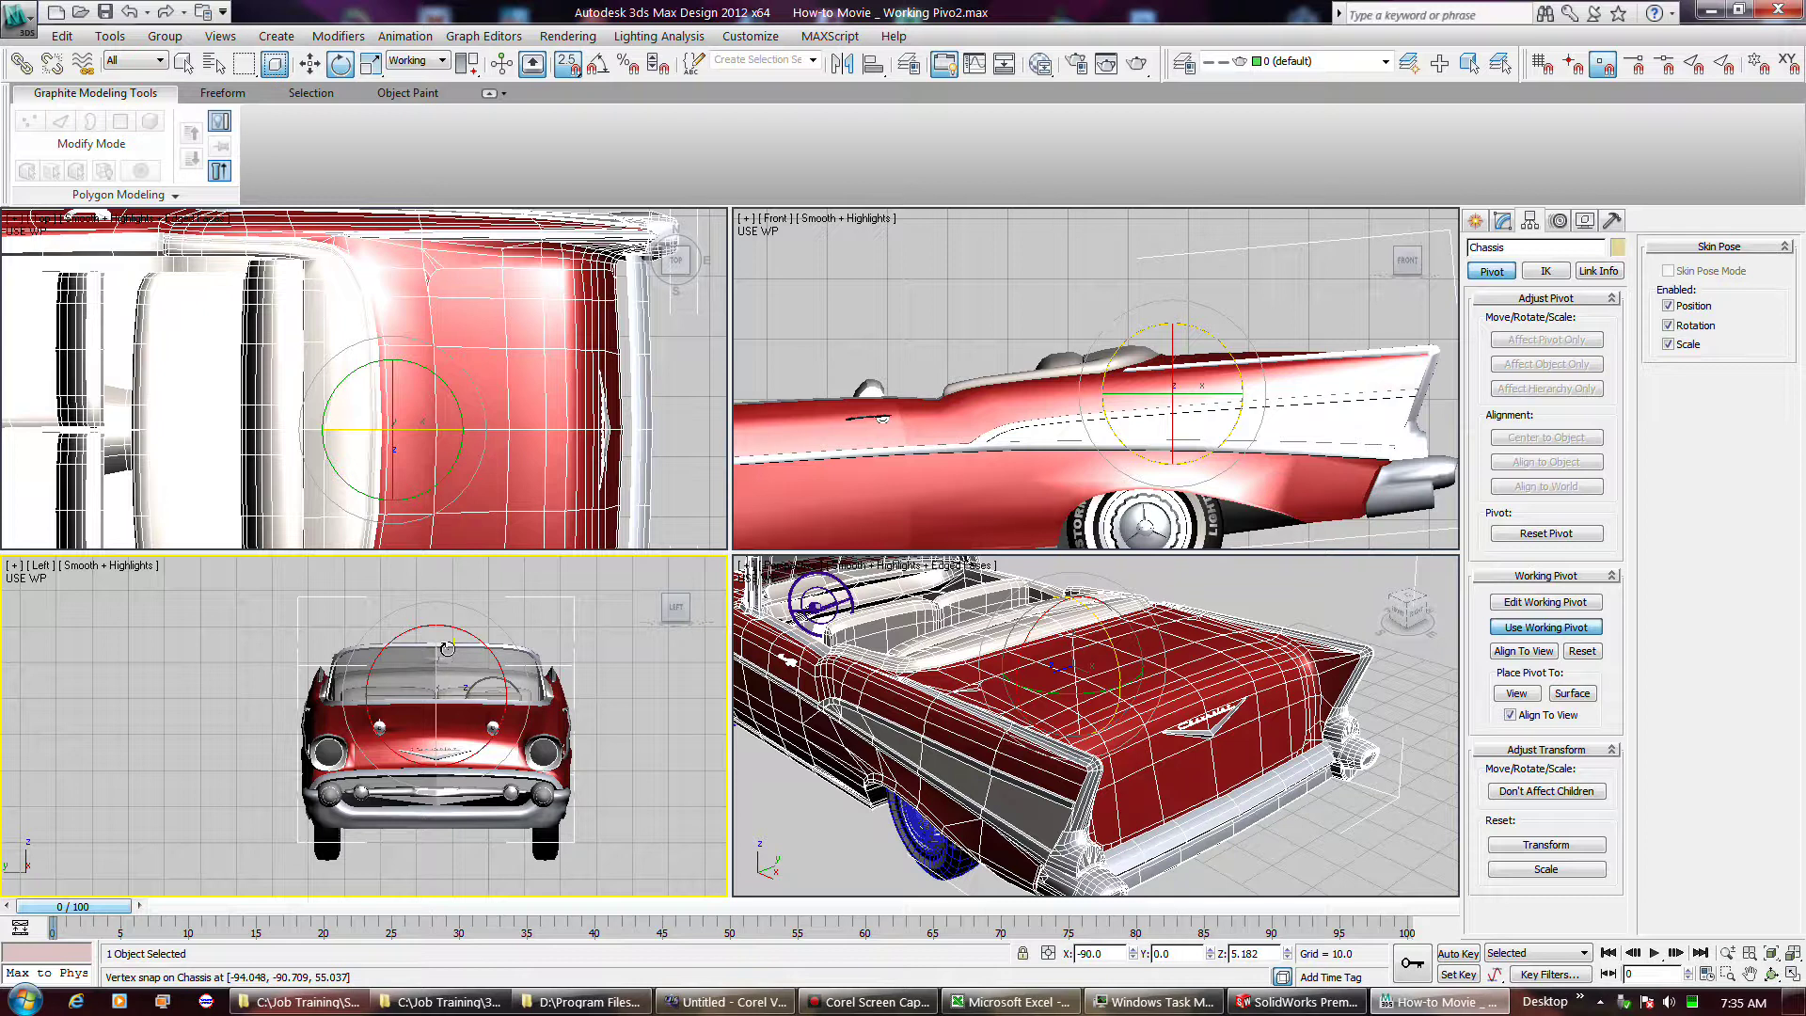
{"action": "left_click_drag", "start_coordinate": [447, 650], "coordinate": [454, 649]}
{"action": "right_click", "coordinate": [454, 649]}
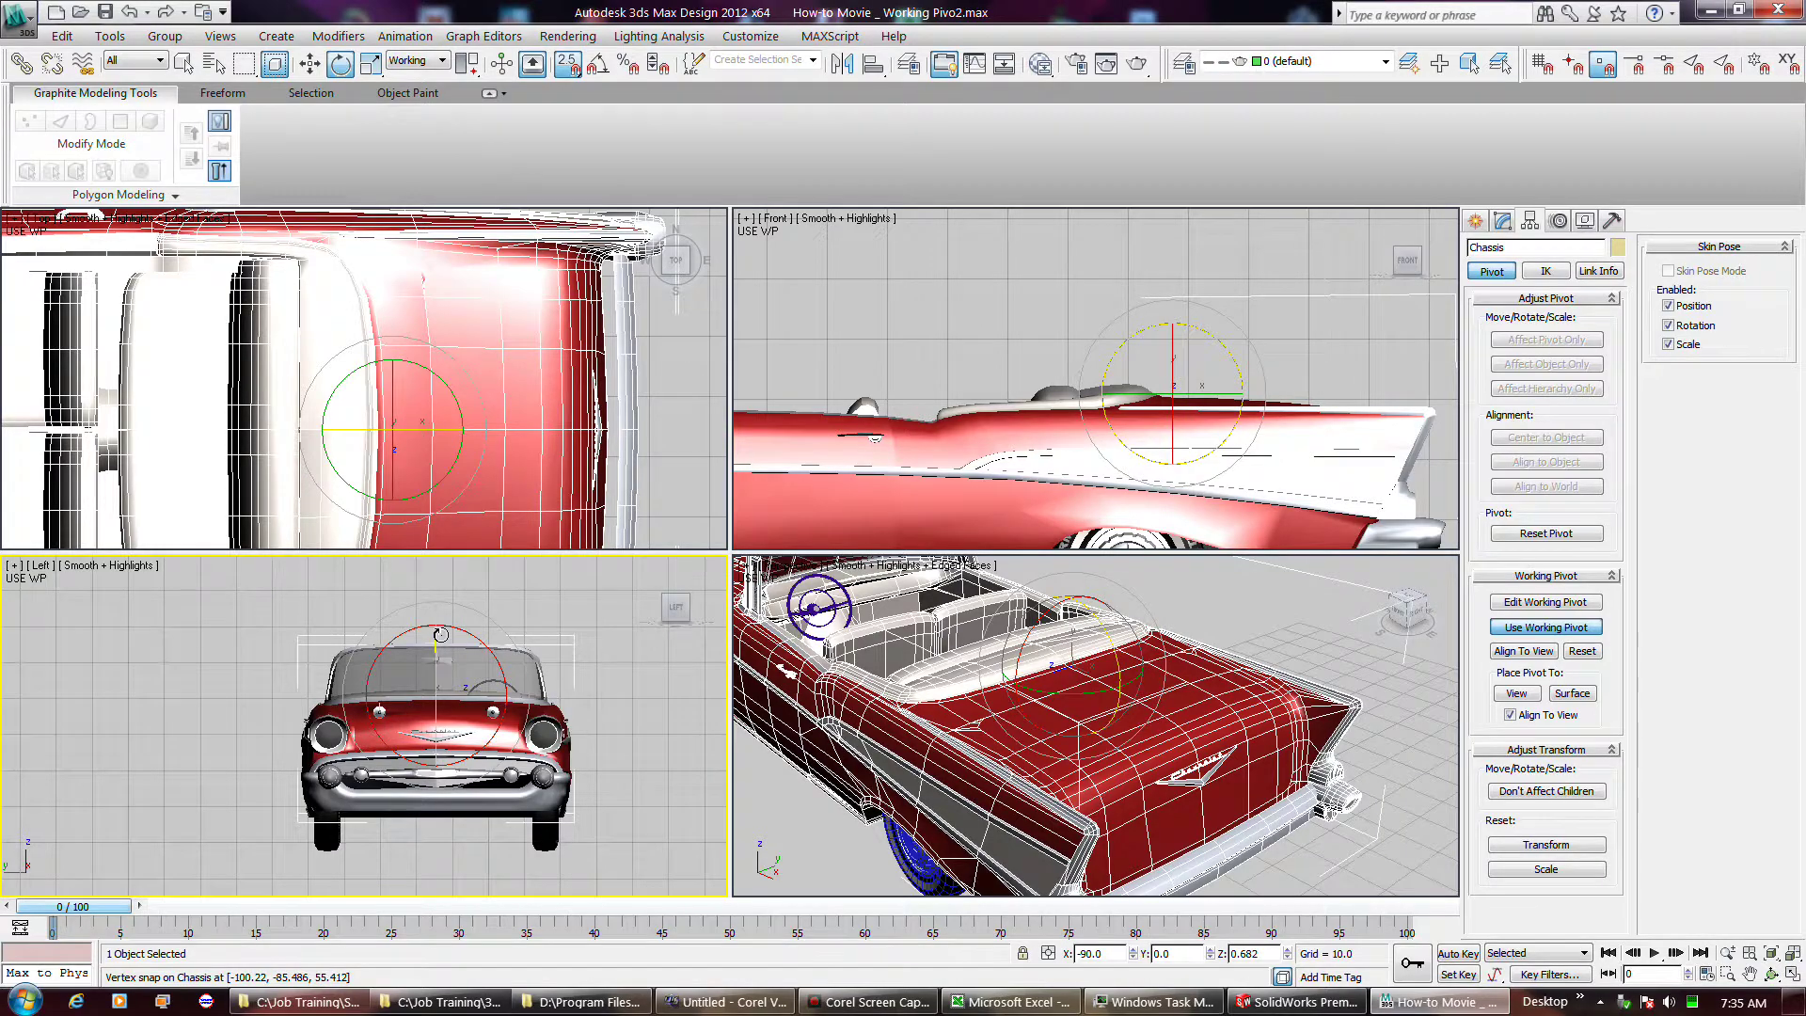
{"action": "mouse_move", "coordinate": [440, 635]}
{"action": "left_mouse_down"}
{"action": "mouse_move", "coordinate": [432, 666]}
{"action": "mouse_move", "coordinate": [449, 637]}
{"action": "left_mouse_up"}
{"action": "mouse_move", "coordinate": [1116, 653]}
{"action": "left_mouse_down"}
{"action": "mouse_move", "coordinate": [1118, 632]}
{"action": "mouse_move", "coordinate": [1133, 665]}
{"action": "left_mouse_up"}
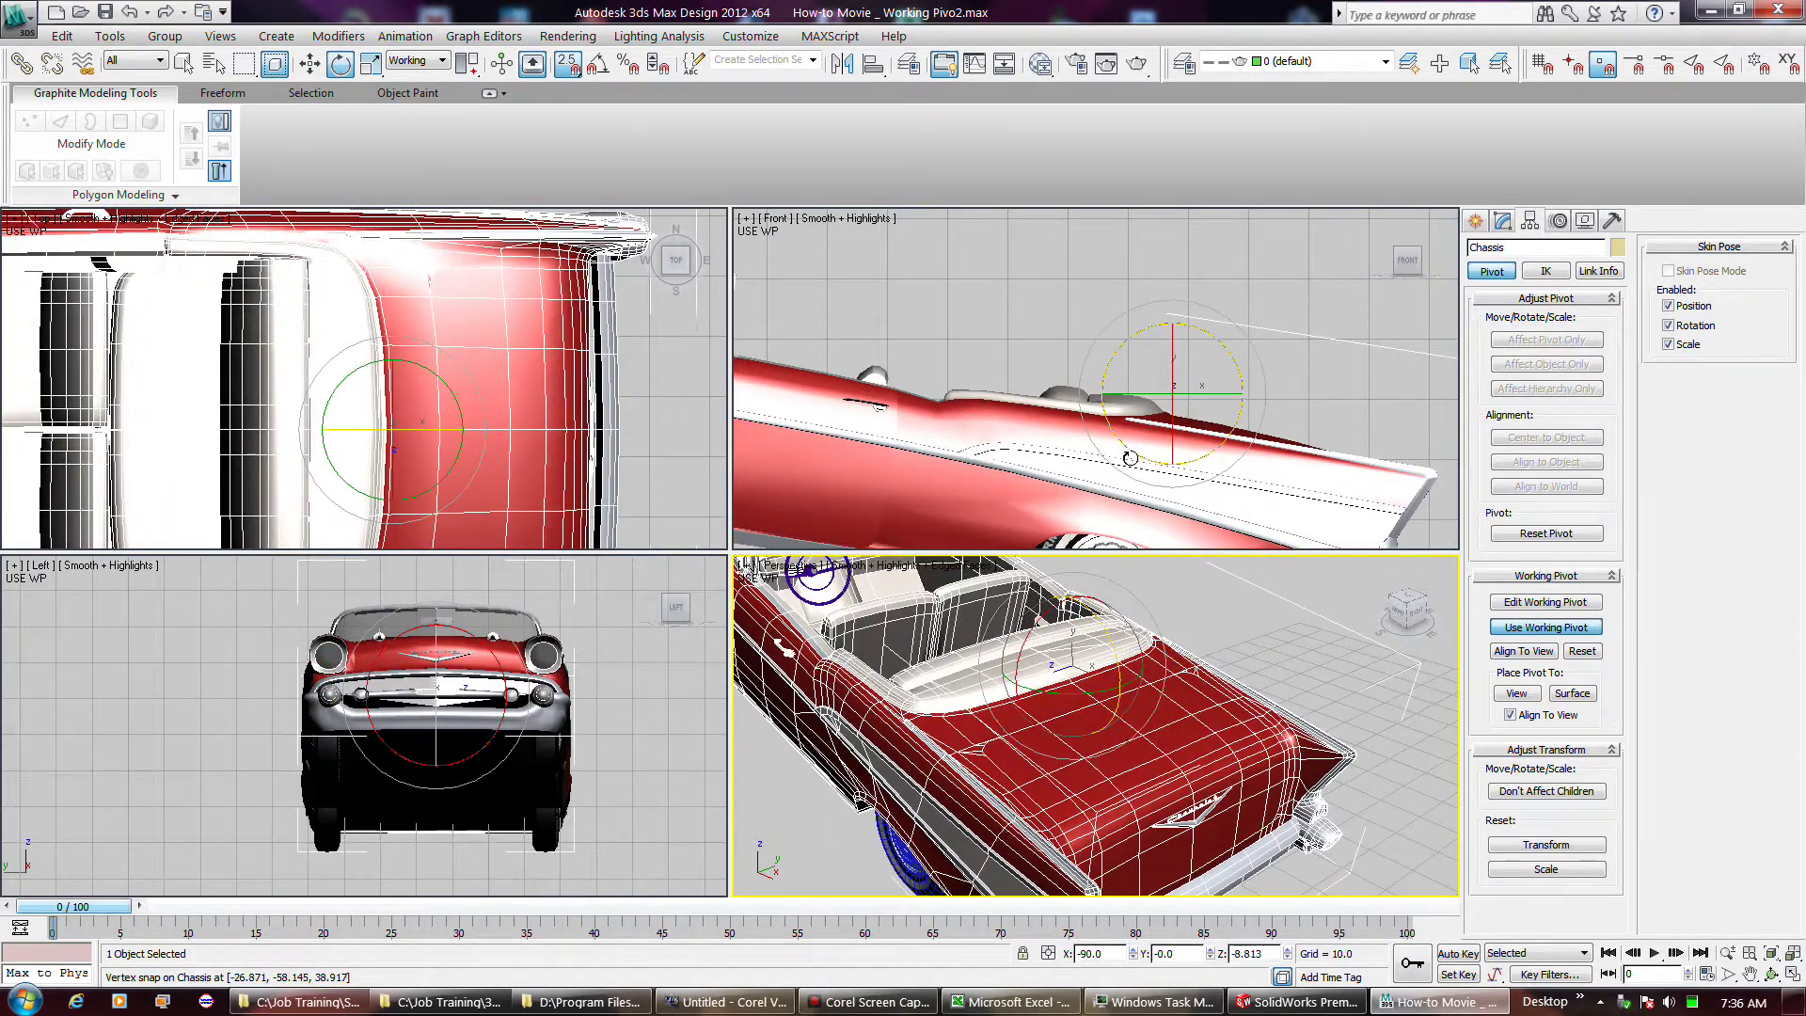
{"action": "left_click_drag", "start_coordinate": [1129, 458], "coordinate": [1126, 470]}
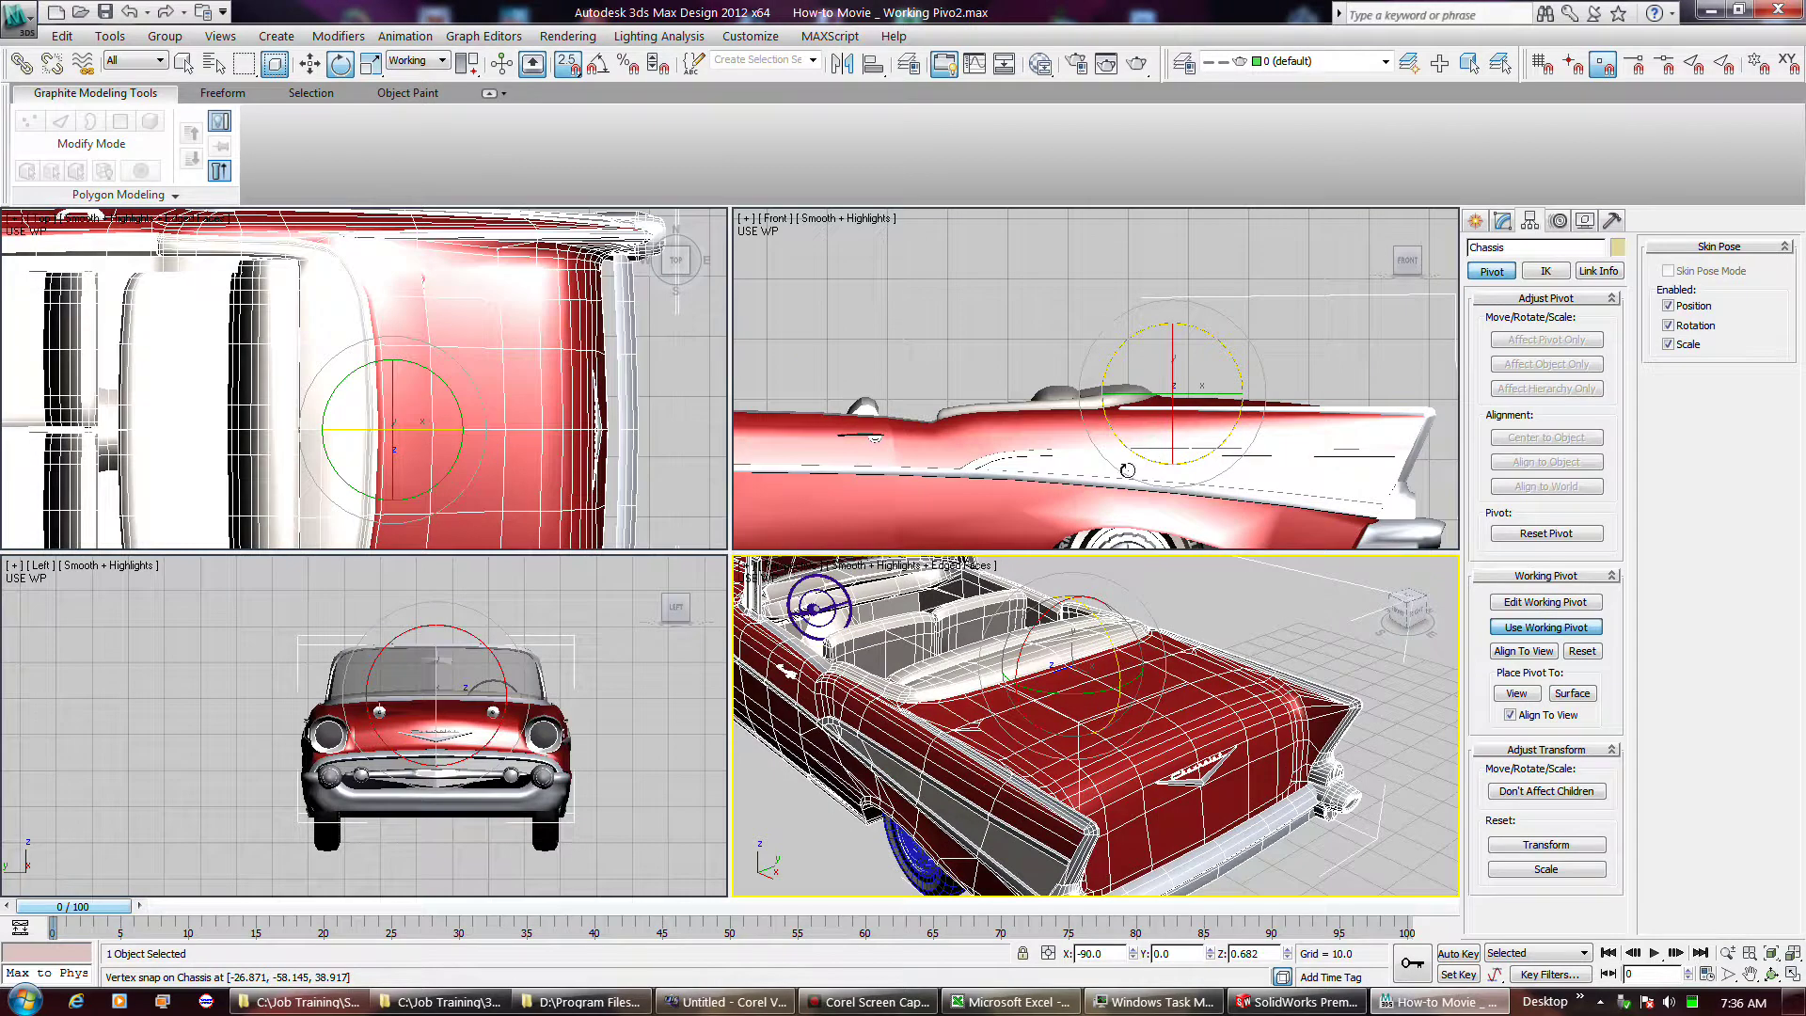
{"action": "left_click", "coordinate": [1244, 381]}
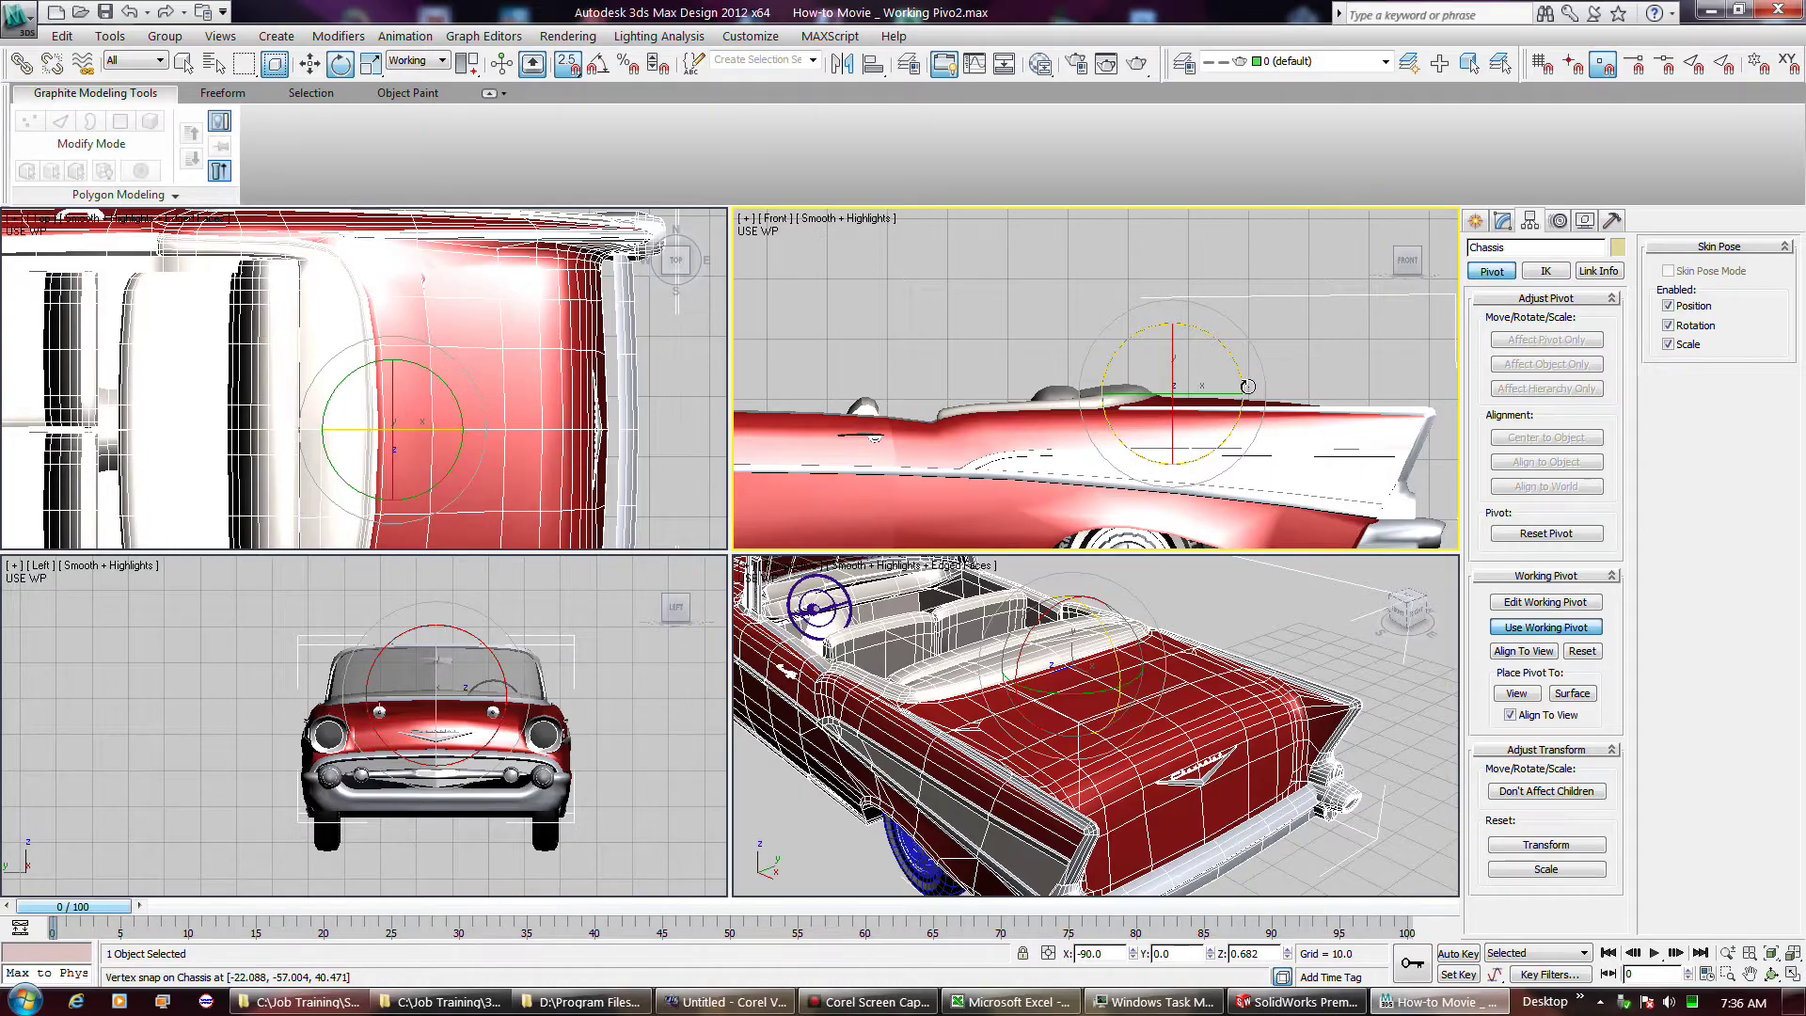
{"action": "mouse_move", "coordinate": [1247, 385]}
{"action": "left_mouse_down"}
{"action": "mouse_move", "coordinate": [1249, 366]}
{"action": "mouse_move", "coordinate": [1253, 451]}
{"action": "mouse_move", "coordinate": [1249, 356]}
{"action": "mouse_move", "coordinate": [1251, 418]}
{"action": "mouse_move", "coordinate": [1248, 362]}
{"action": "mouse_move", "coordinate": [1250, 414]}
{"action": "mouse_move", "coordinate": [1248, 387]}
{"action": "left_mouse_up"}
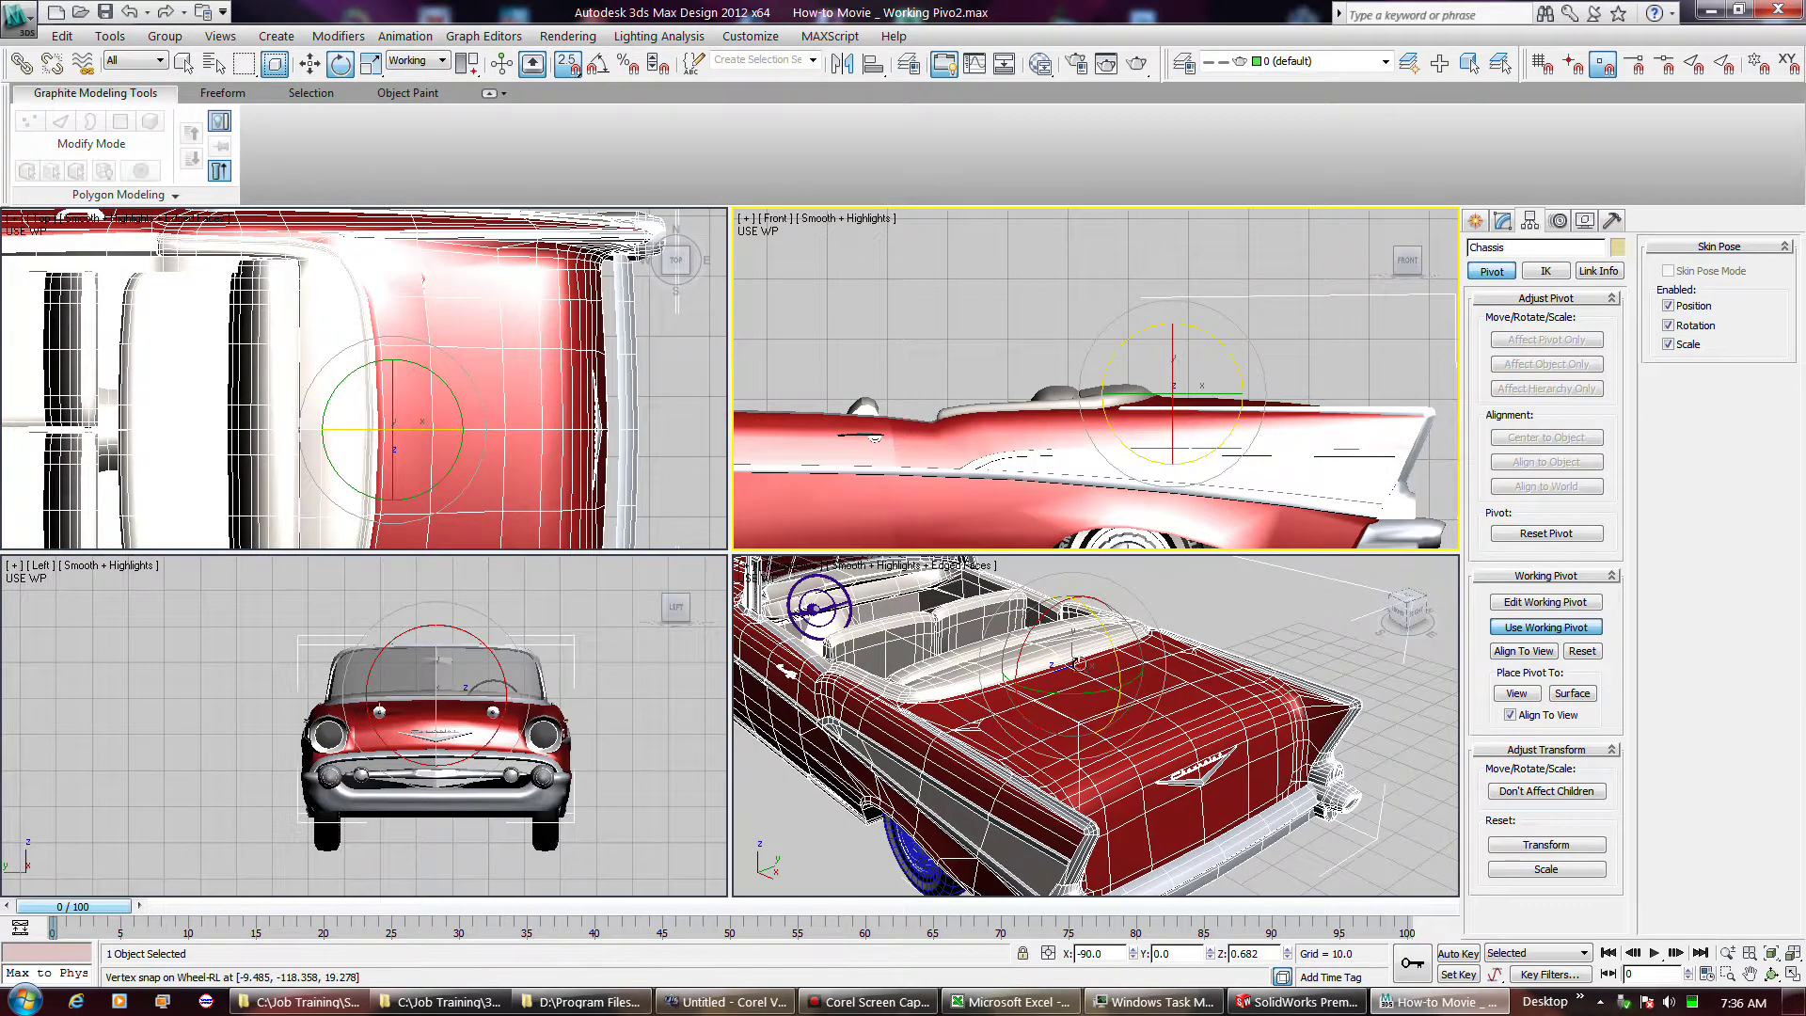
- Select the 54-polygon trunk lid element and test-swing it in the Front view, cancelling the rotation
{"action": "left_click", "coordinate": [1504, 227]}
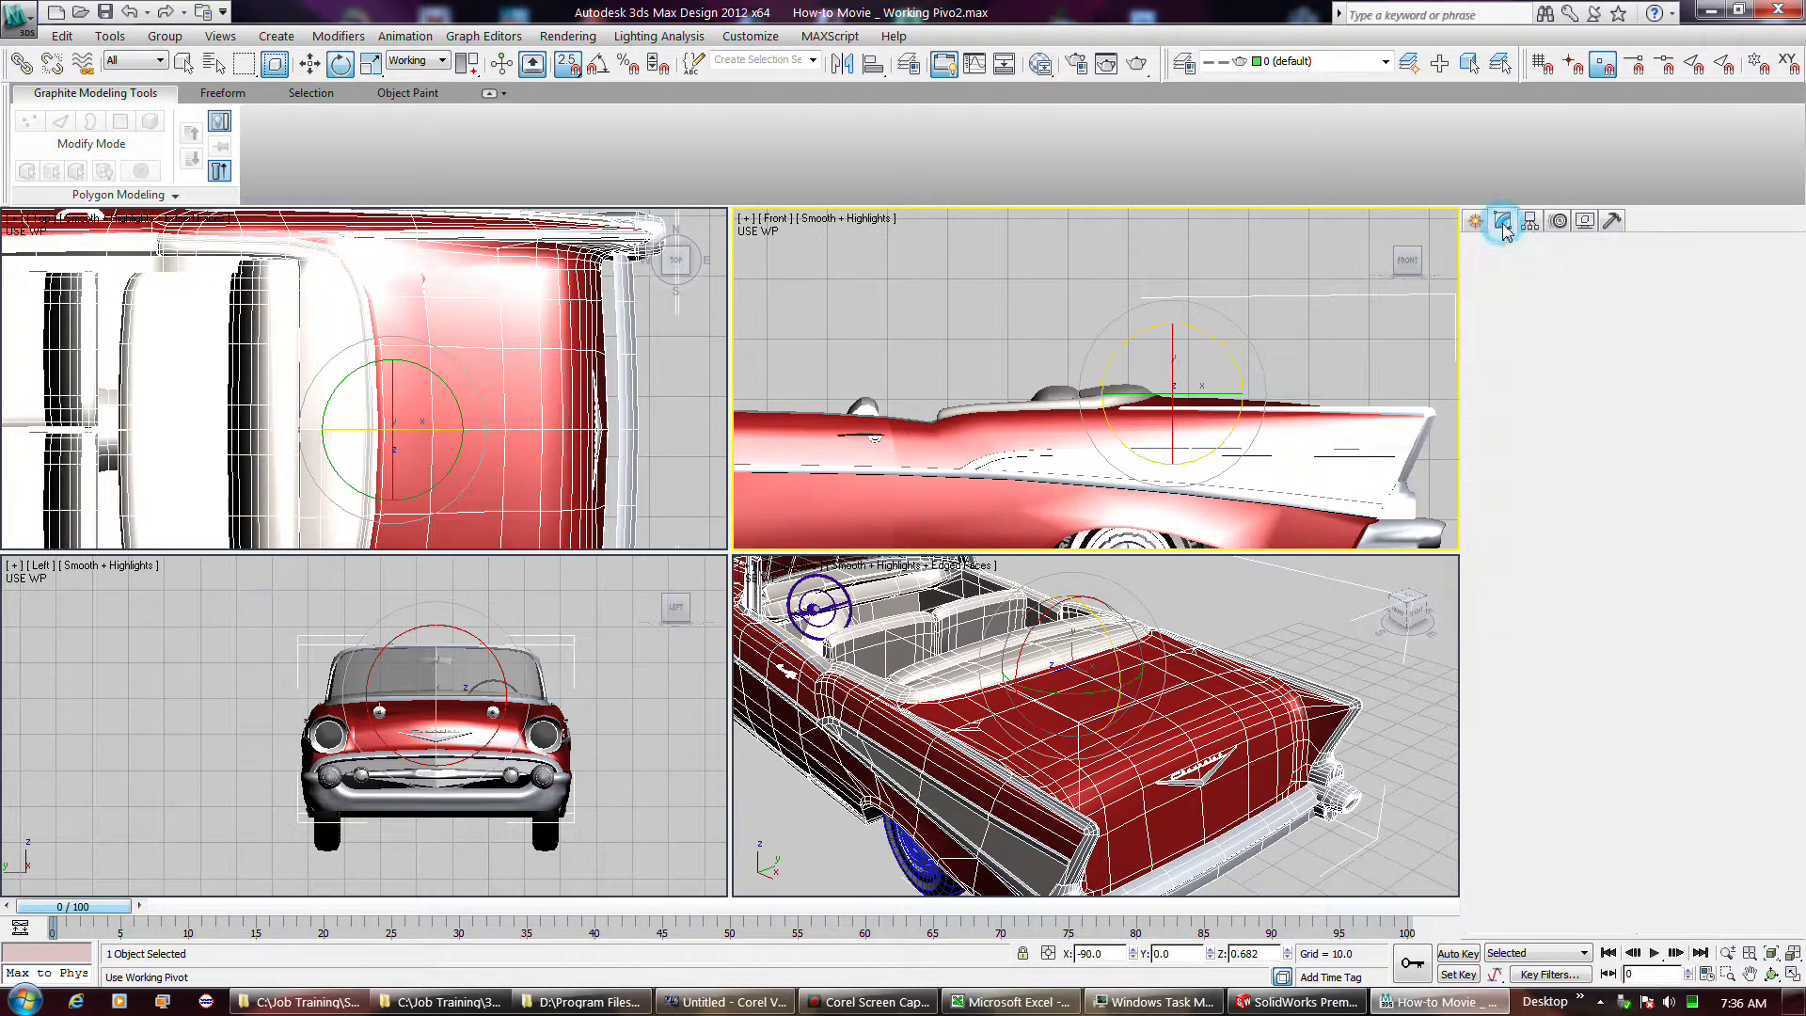
{"action": "left_click", "coordinate": [1588, 487]}
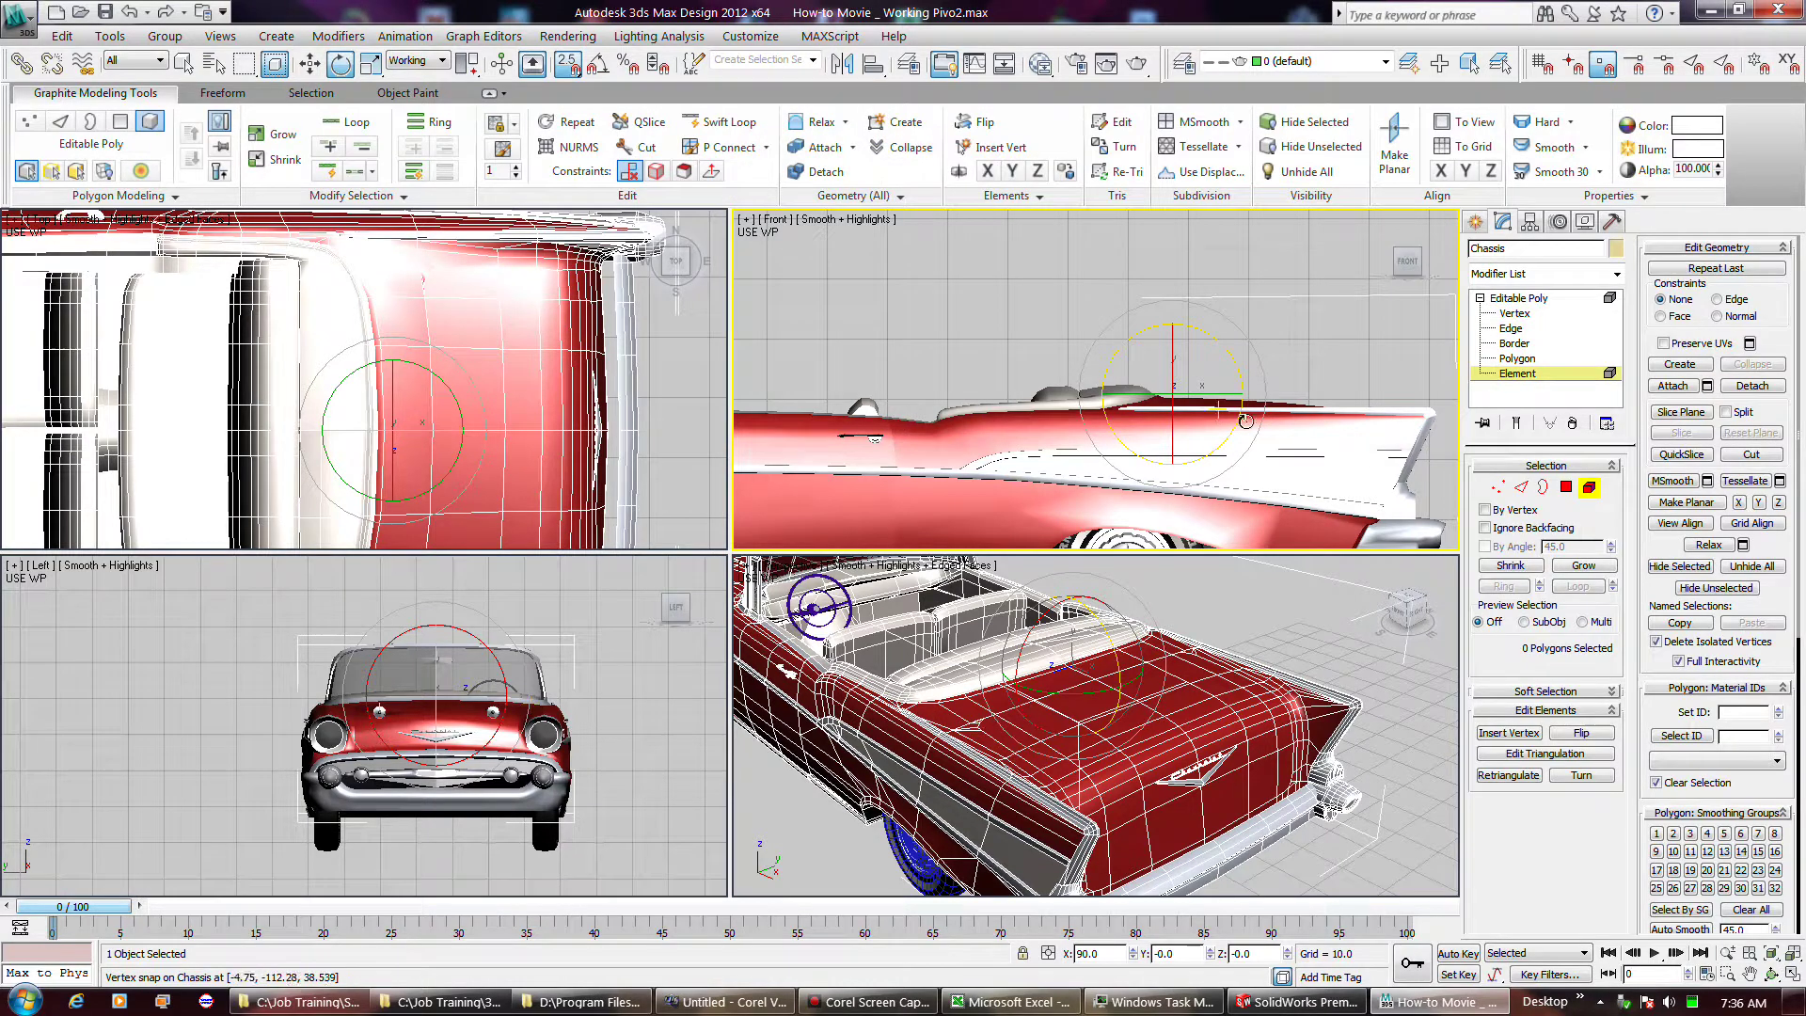
{"action": "left_click", "coordinate": [1173, 718]}
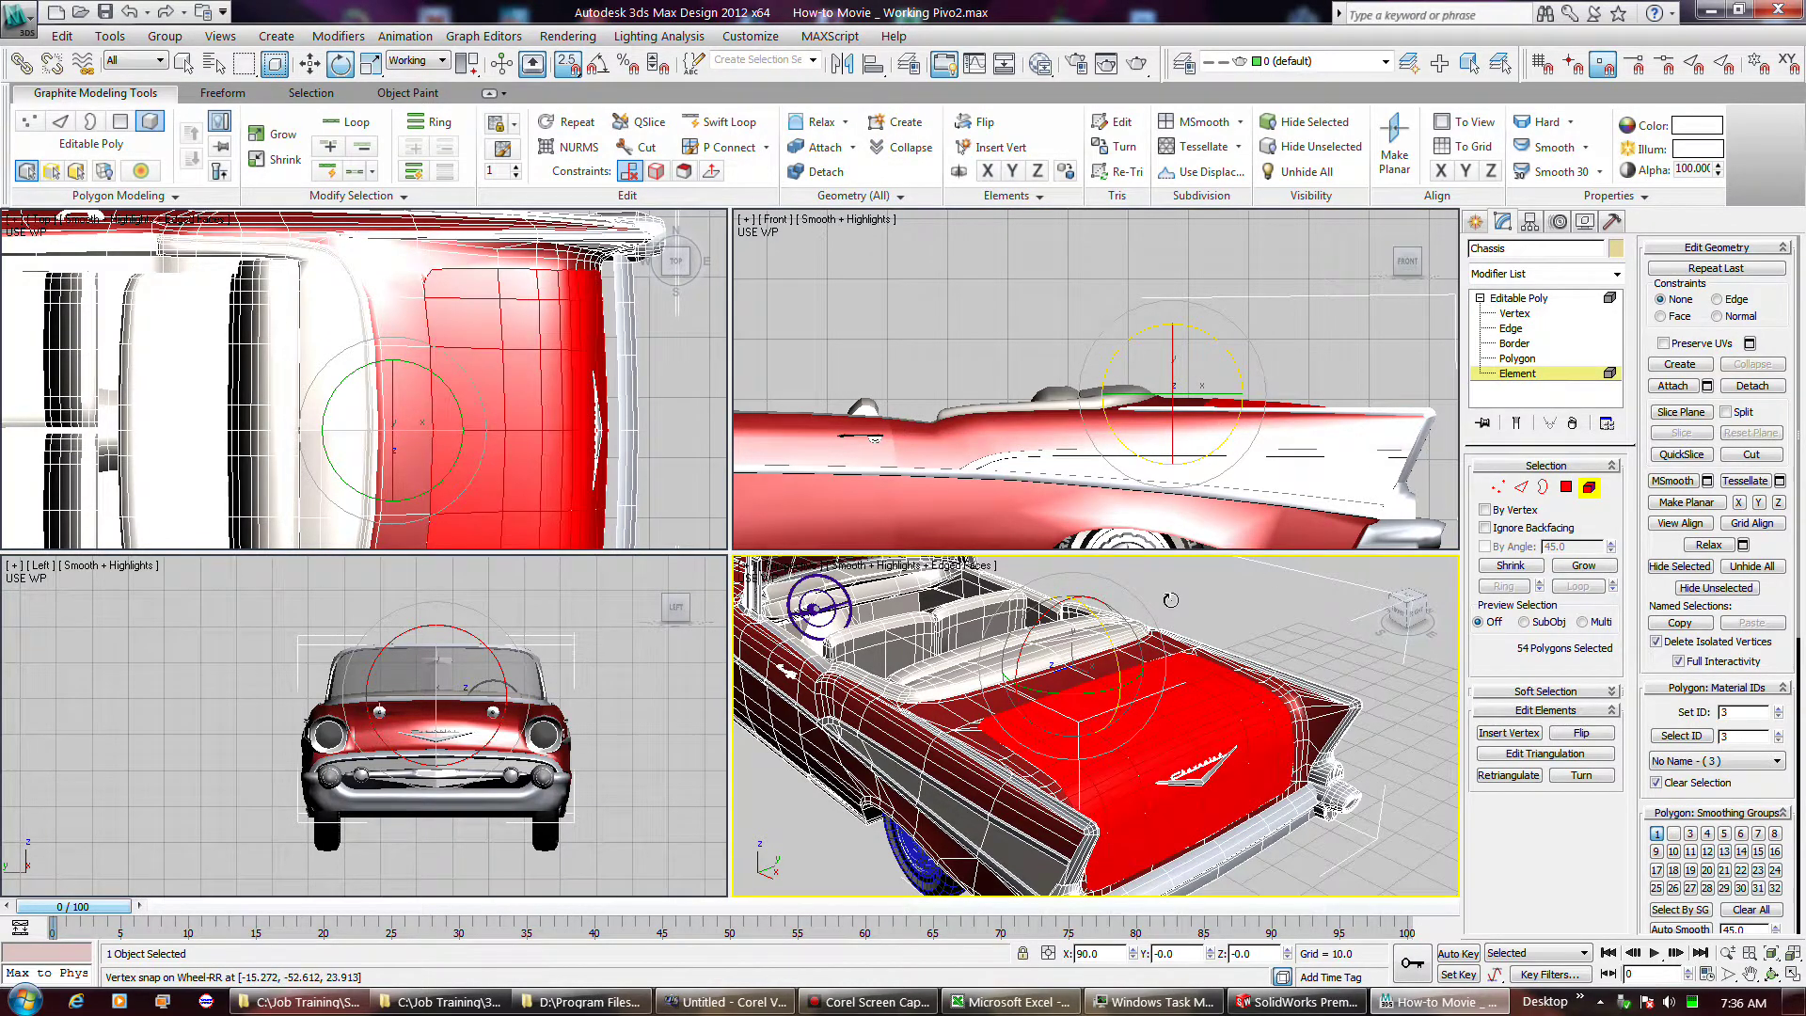
{"action": "left_click", "coordinate": [1242, 378]}
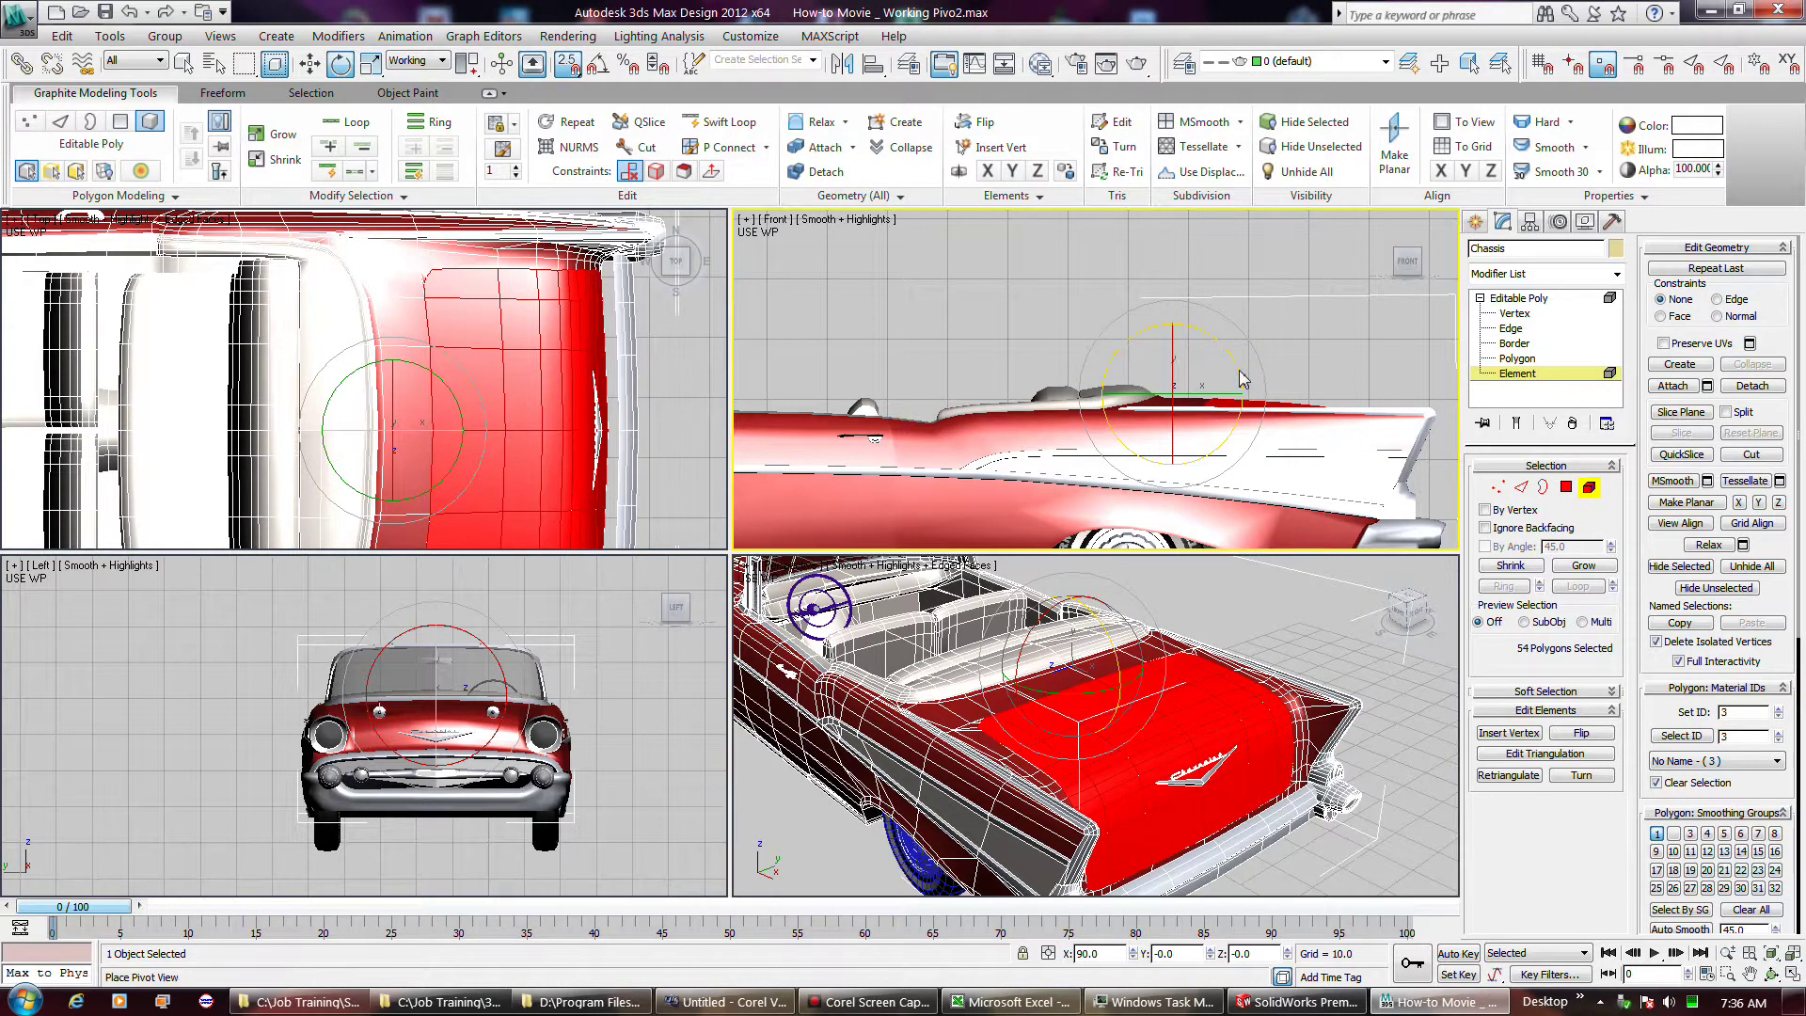
{"action": "left_click_drag", "start_coordinate": [1246, 380], "coordinate": [1138, 300]}
{"action": "right_click", "coordinate": [1138, 300]}
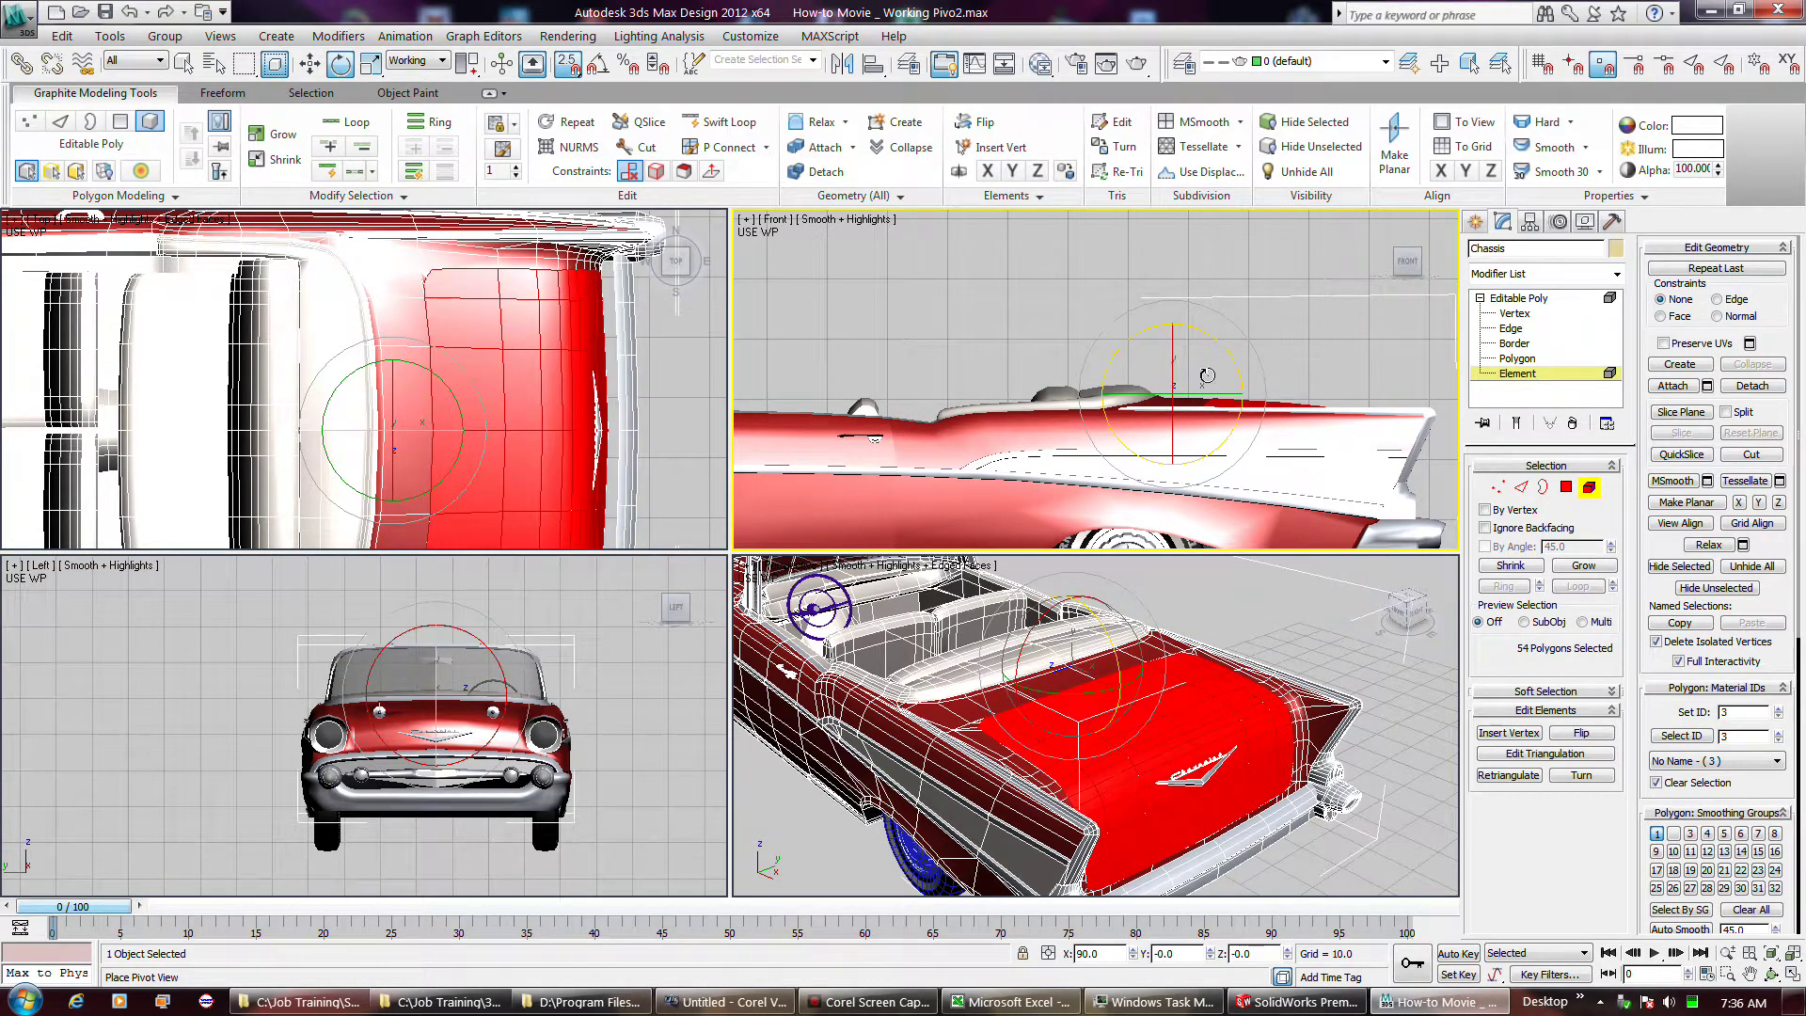
- Snap the working pivot to a vertex near the trunk hinge and check its helper settings
{"action": "left_click", "coordinate": [1529, 222]}
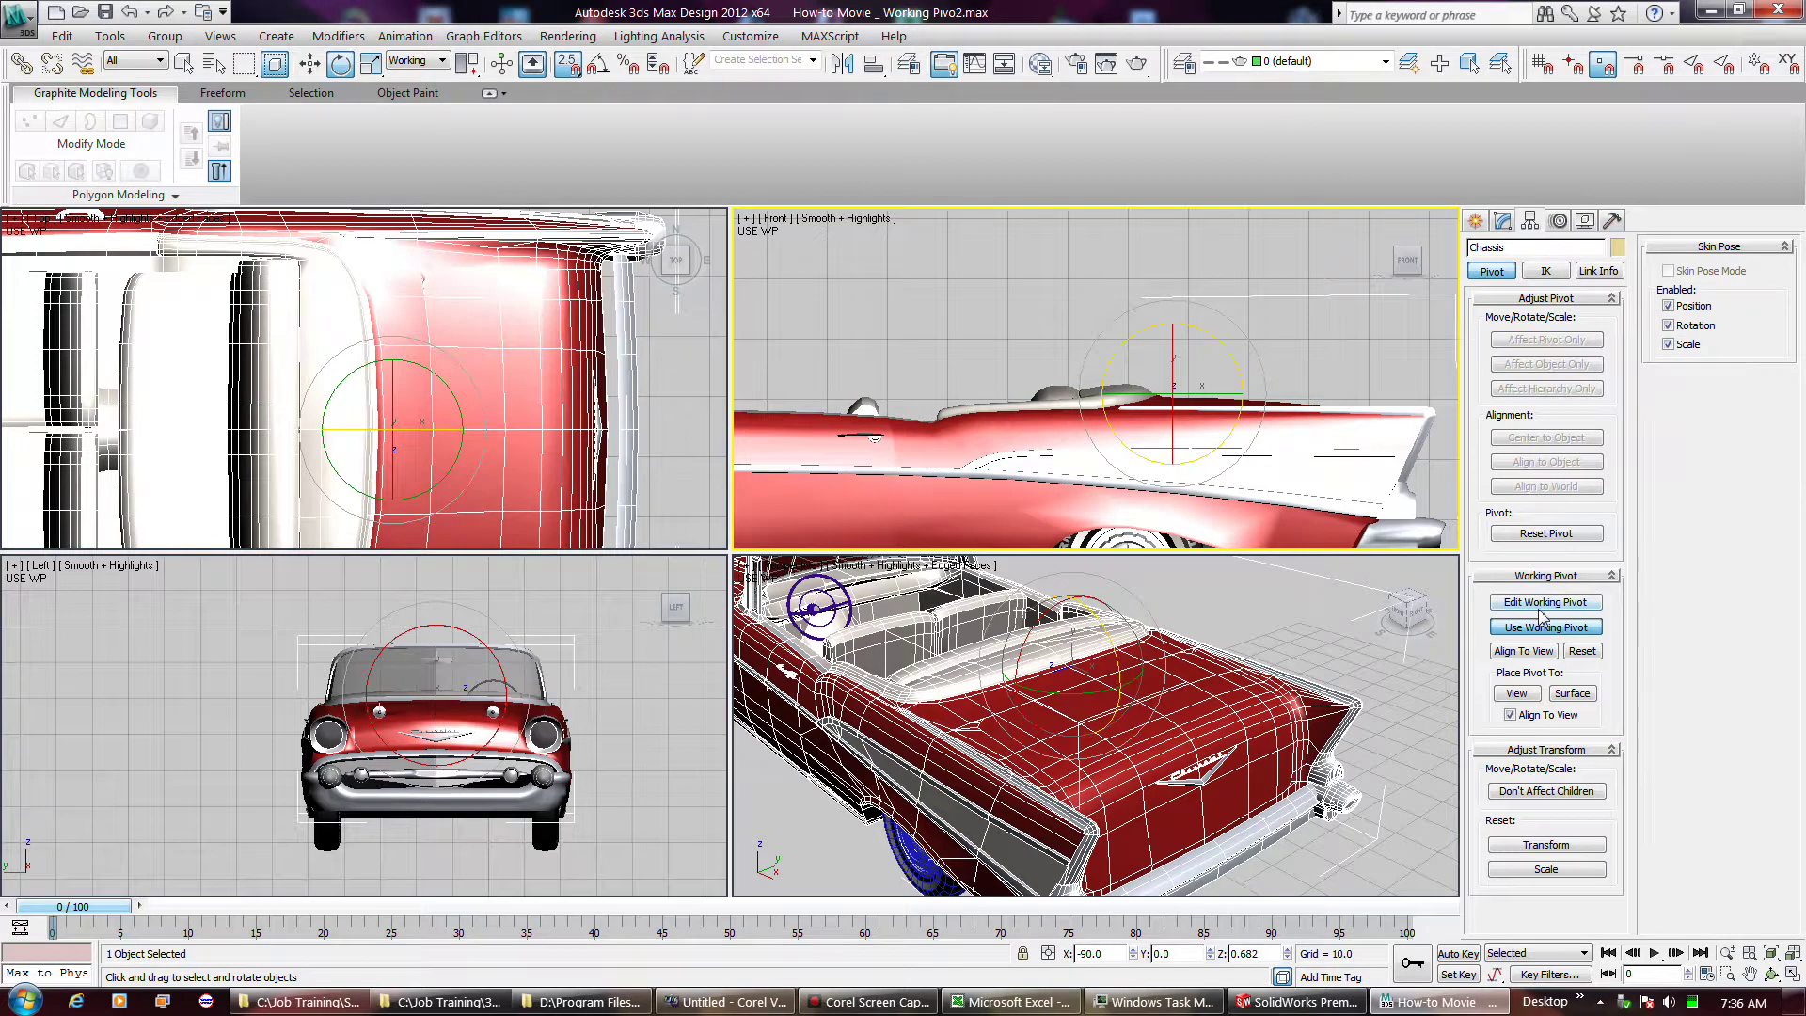
{"action": "left_click", "coordinate": [1545, 602]}
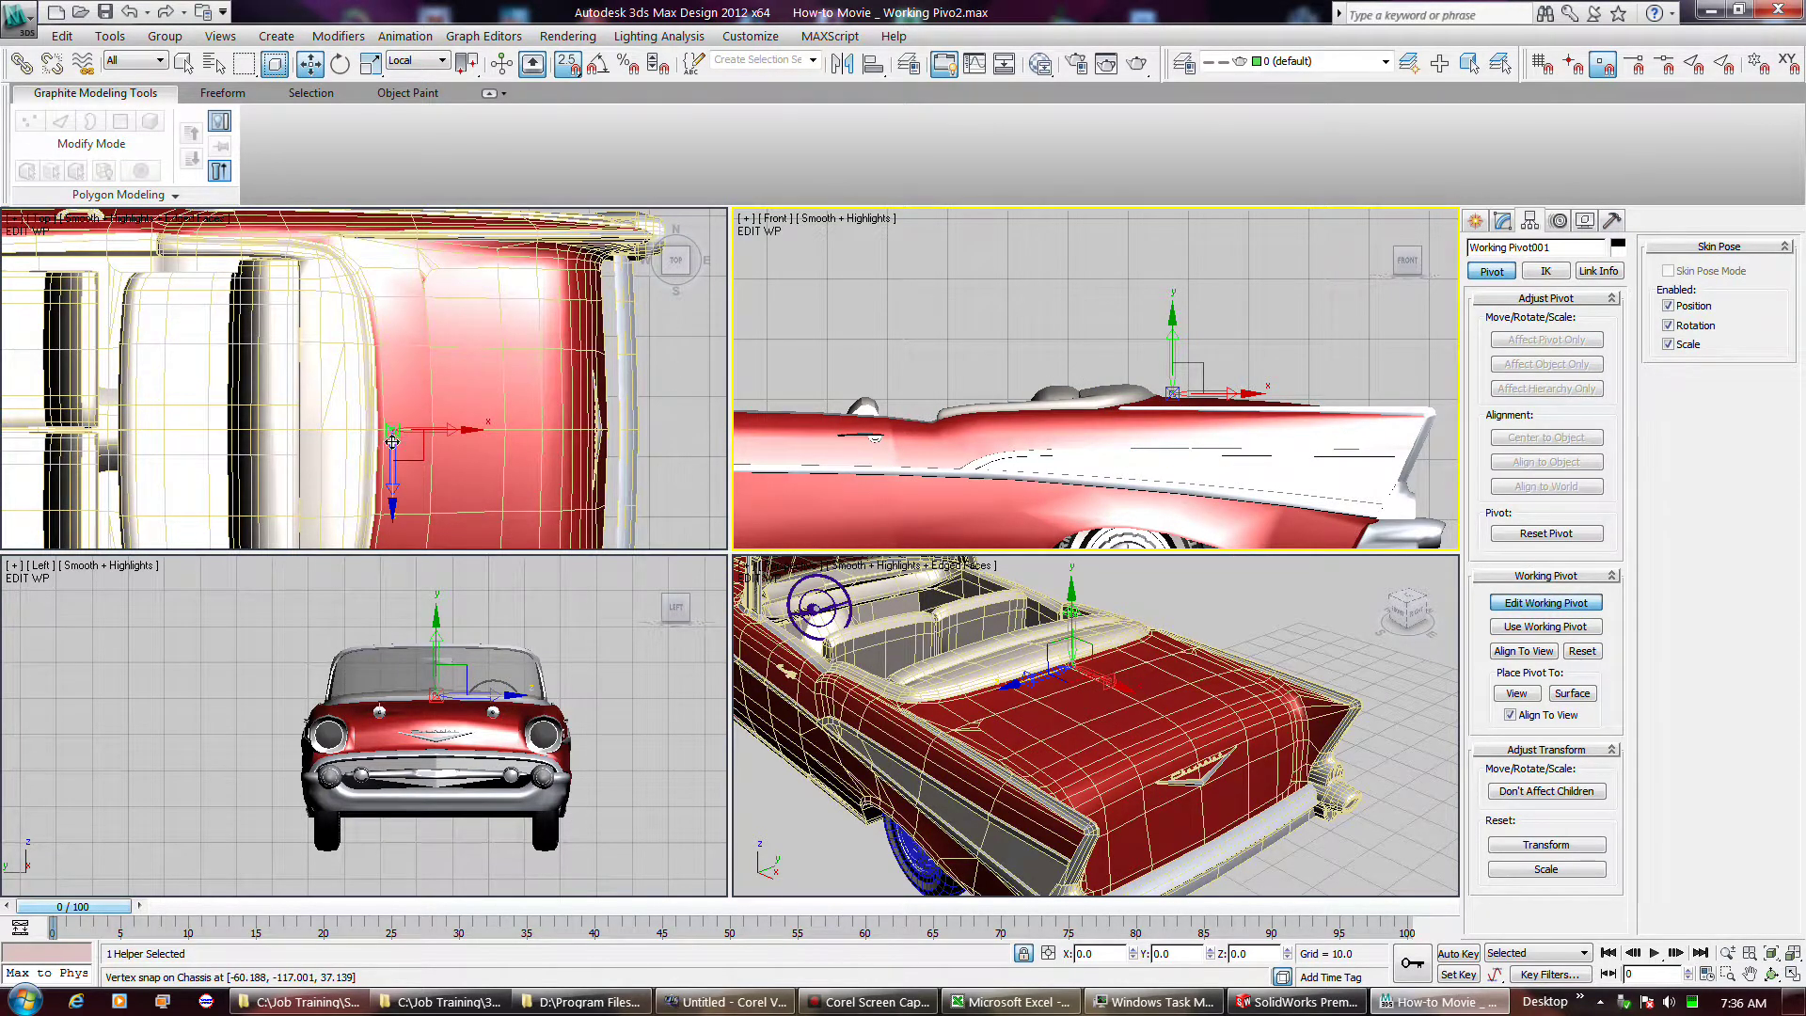
{"action": "left_click_drag", "start_coordinate": [394, 434], "coordinate": [433, 430]}
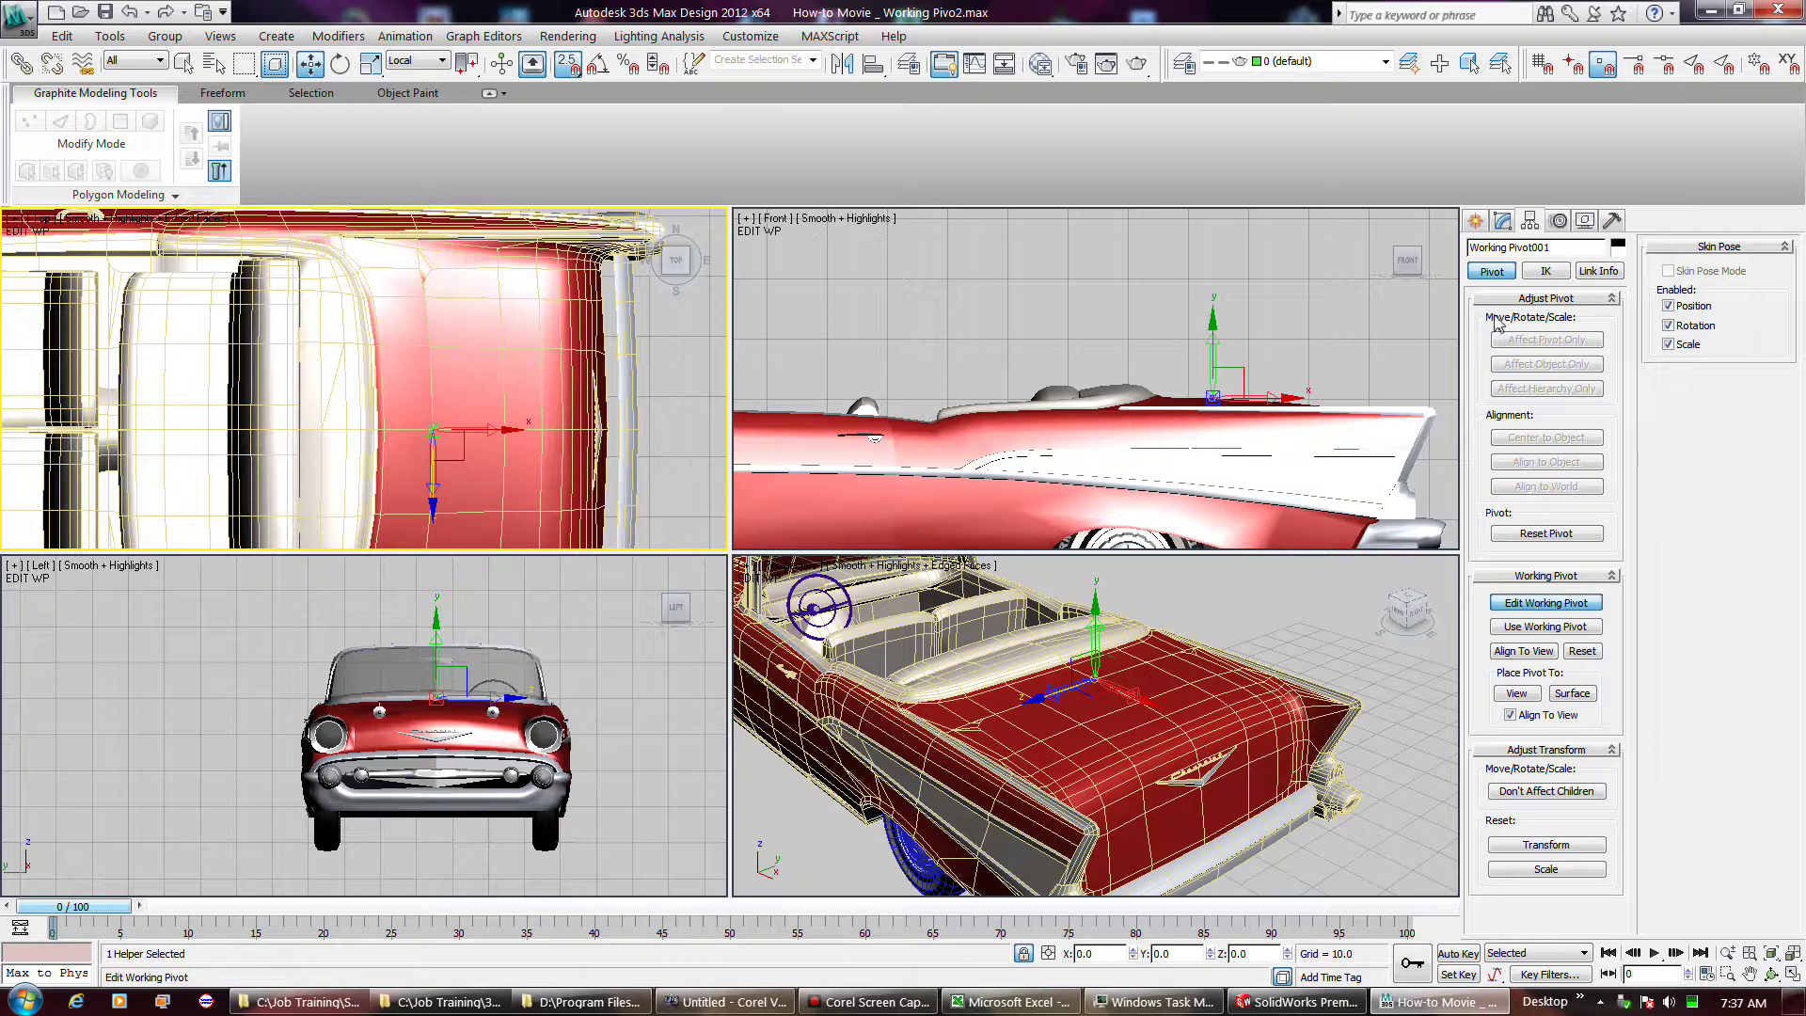
{"action": "left_click", "coordinate": [1502, 224]}
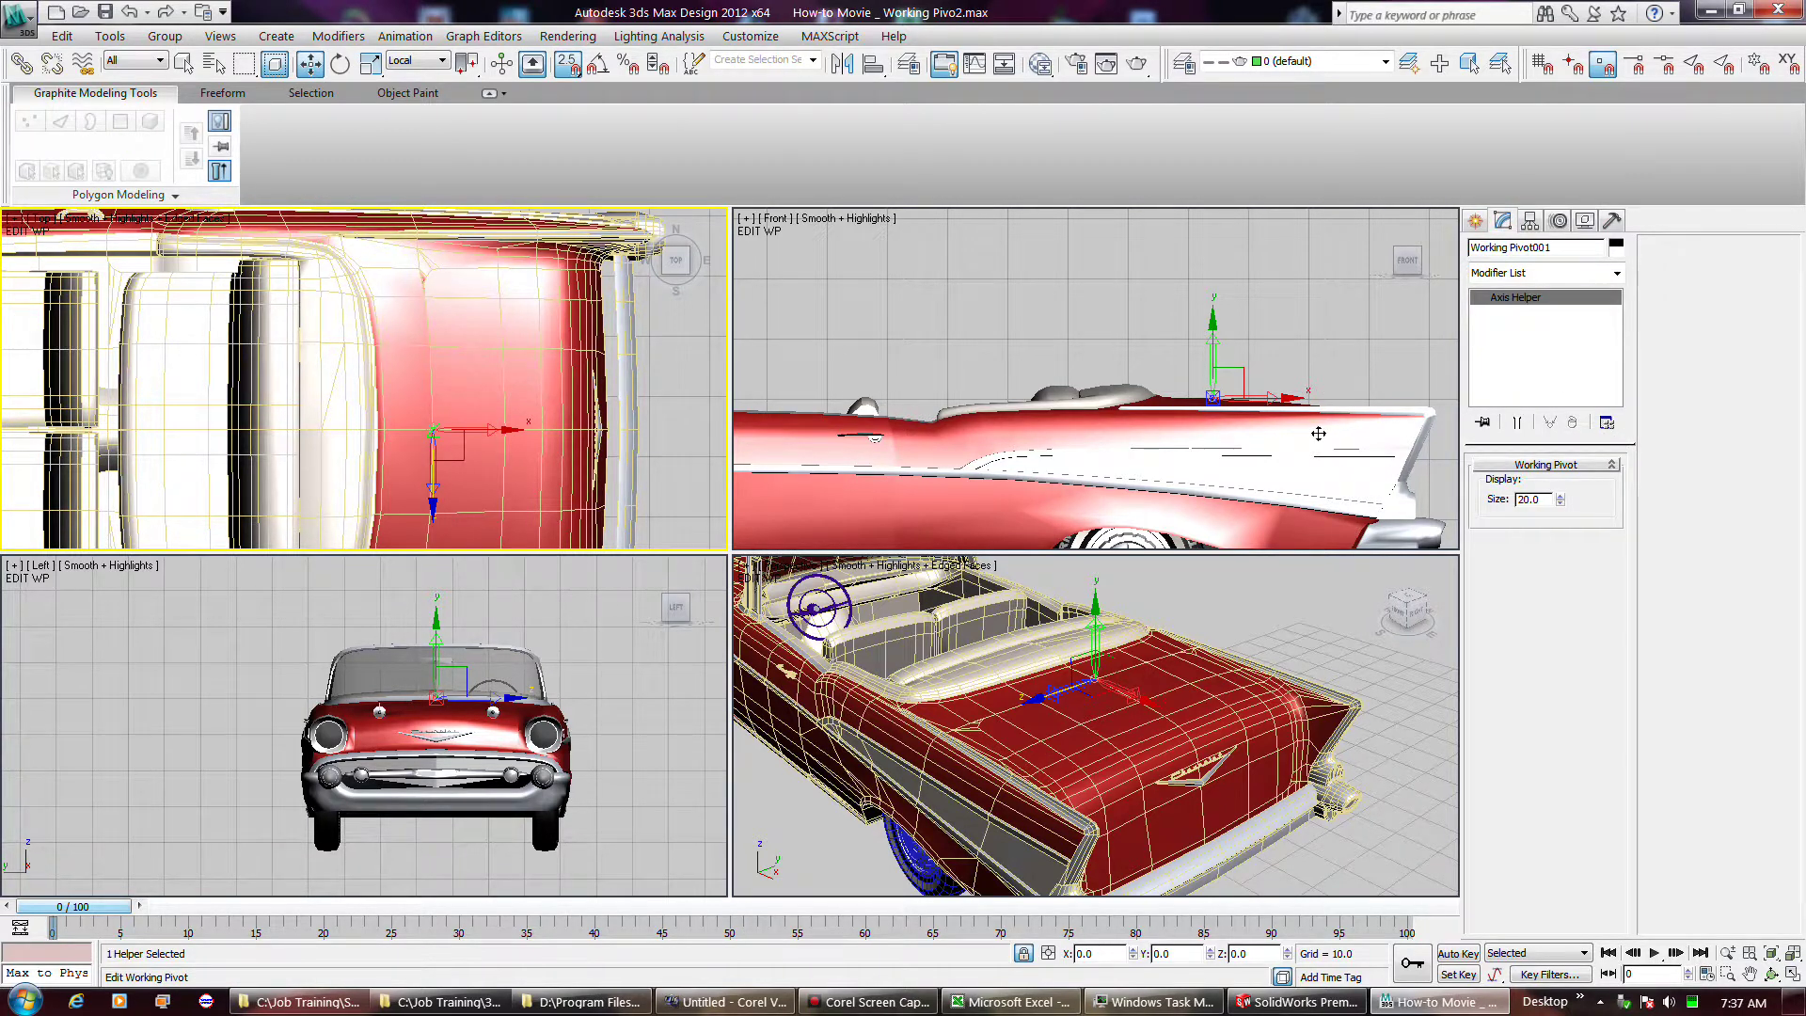
- Switch the Chassis to Use Working Pivot with the Rotate tool active
{"action": "right_click", "coordinate": [1351, 444]}
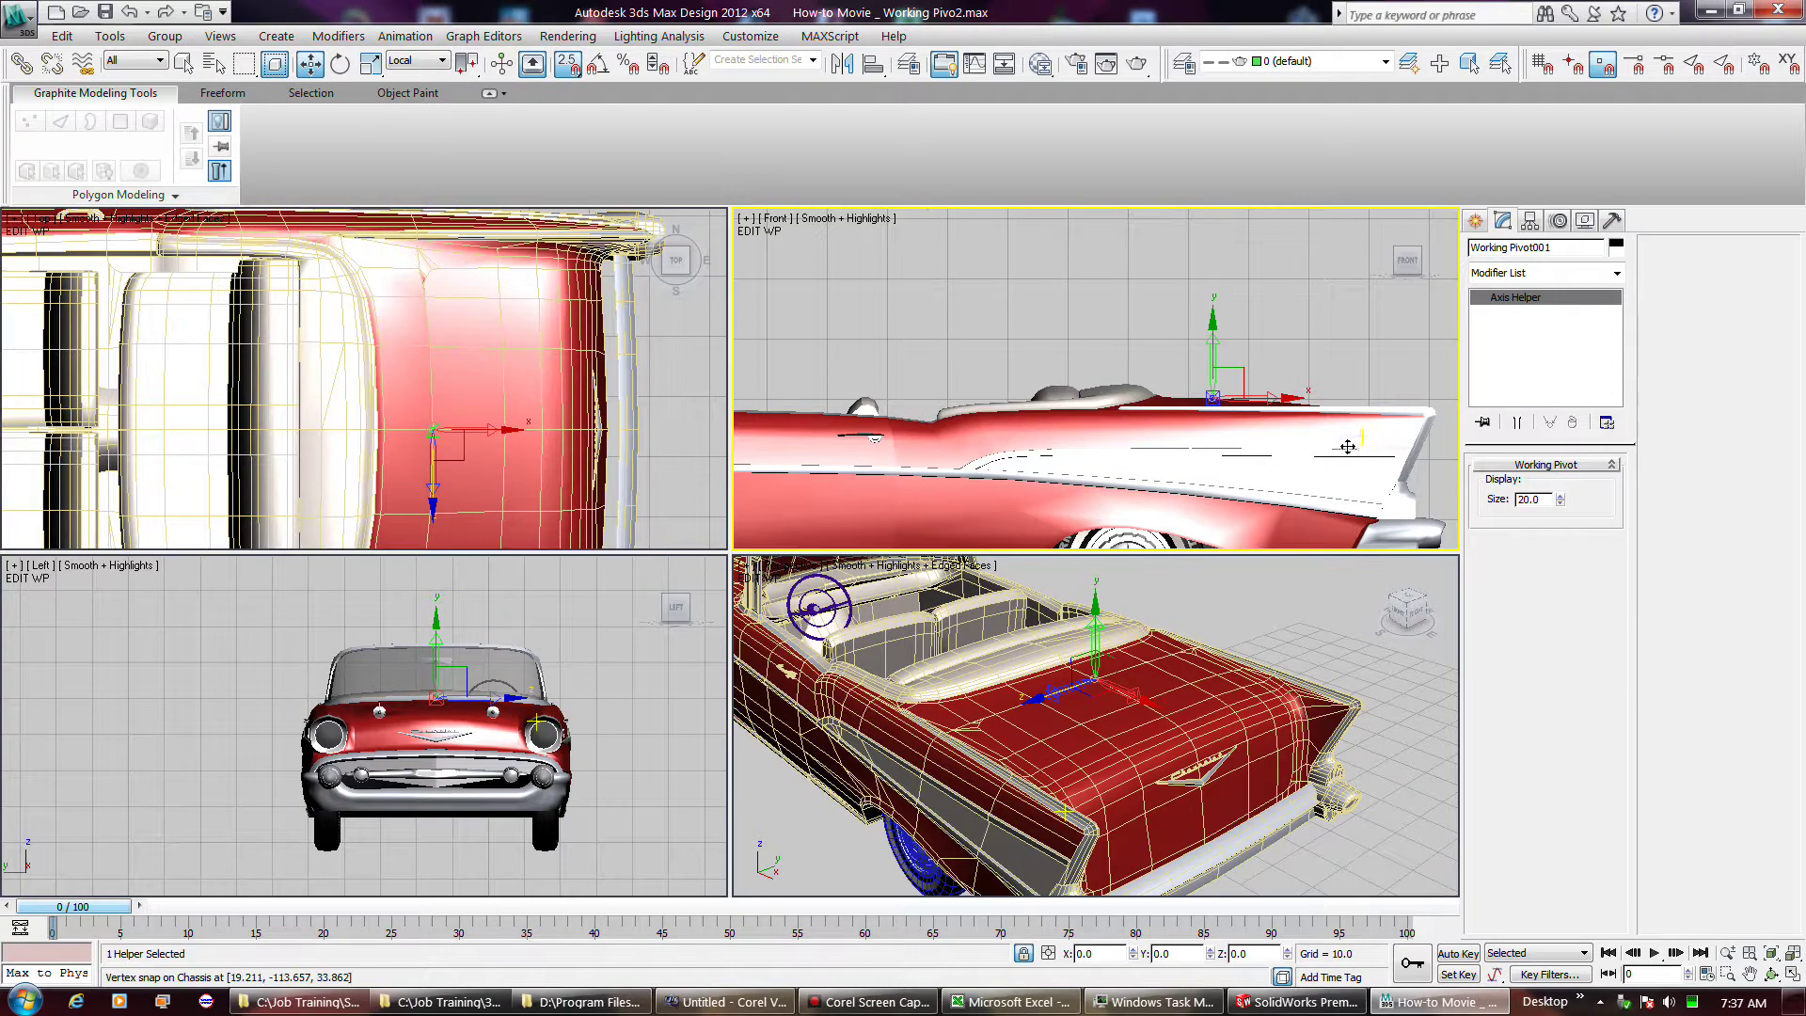
{"action": "left_click", "coordinate": [1528, 224]}
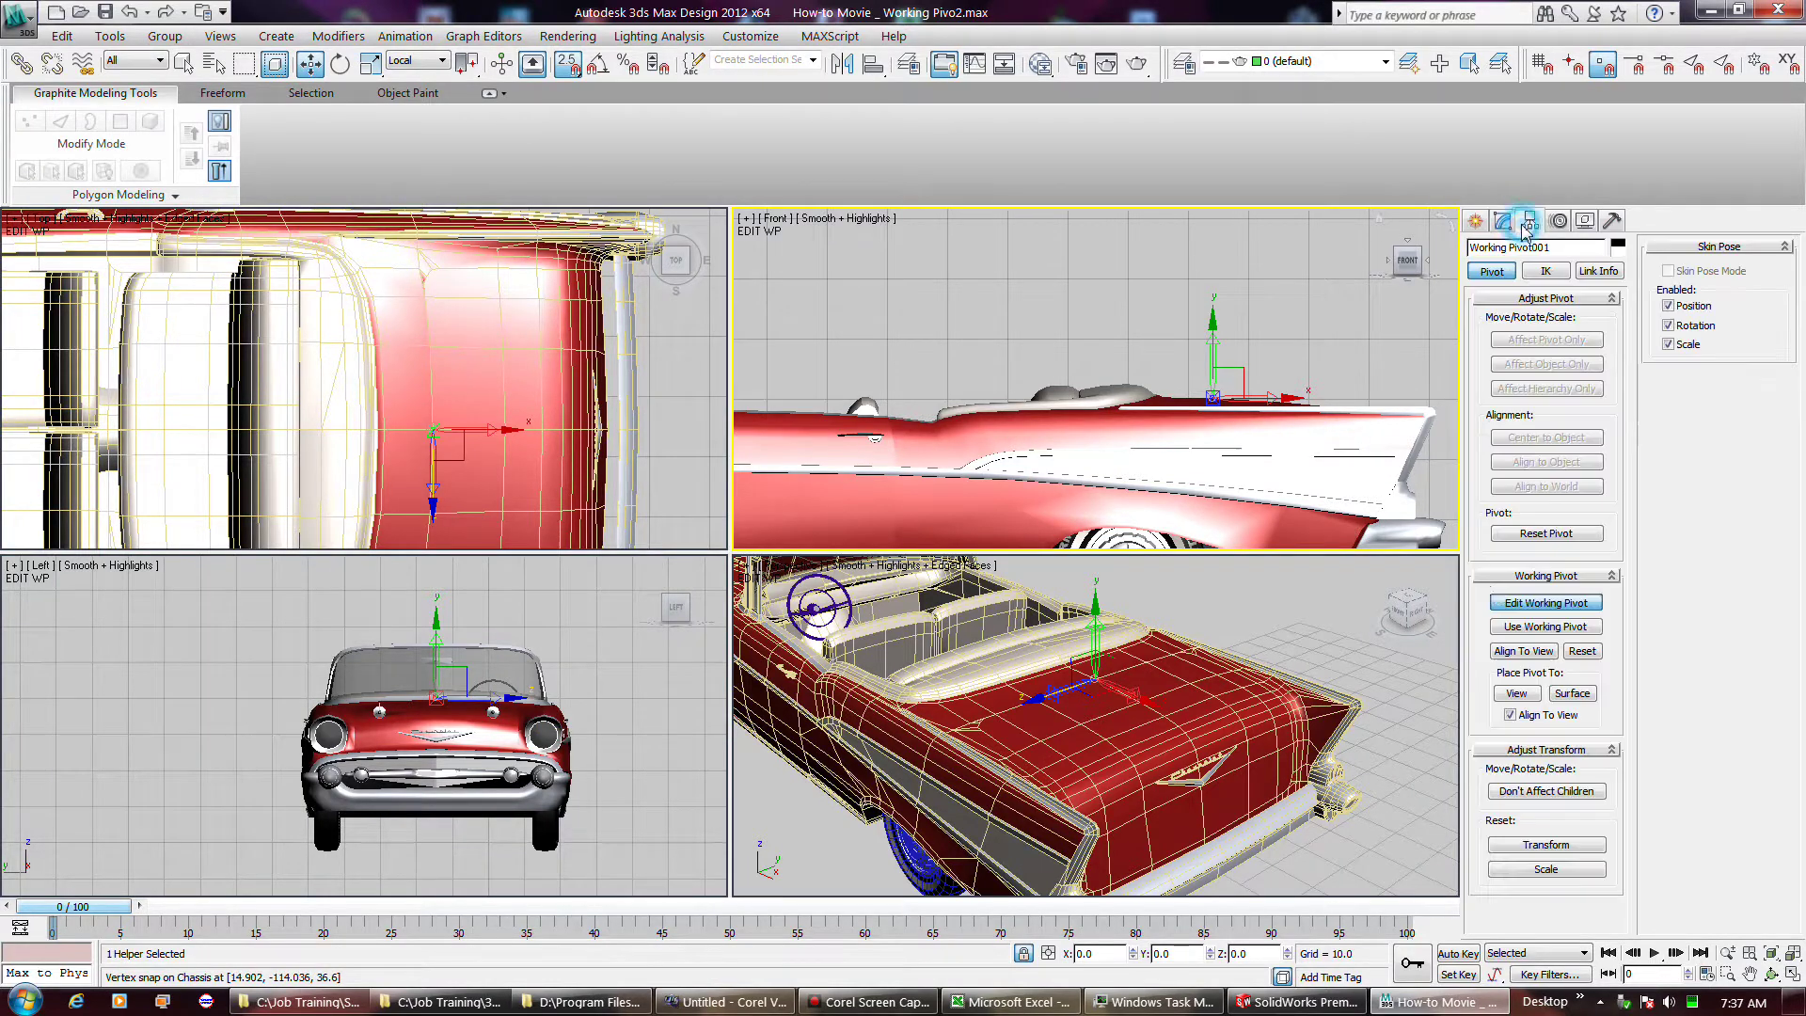
{"action": "left_click", "coordinate": [1516, 627]}
{"action": "key", "text": "e"}
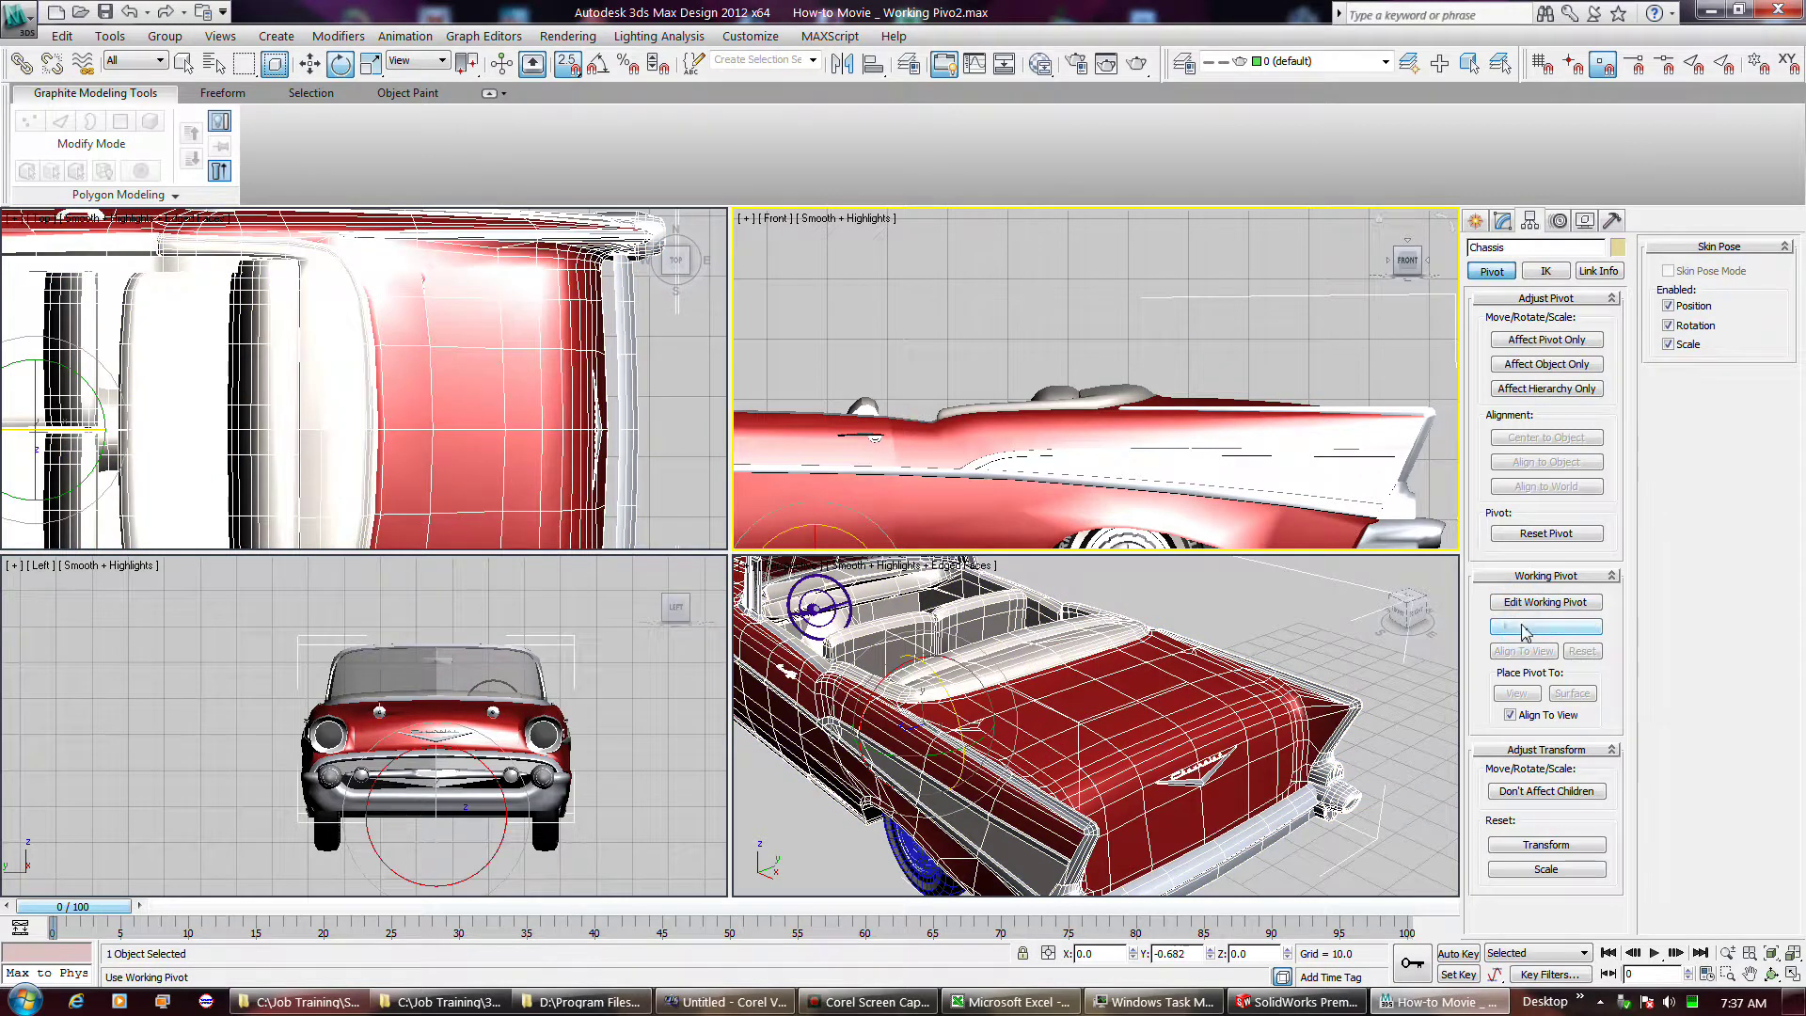
- Enable Use Working Pivot and select the Chassis's trunk lid element
{"action": "left_click", "coordinate": [1525, 628]}
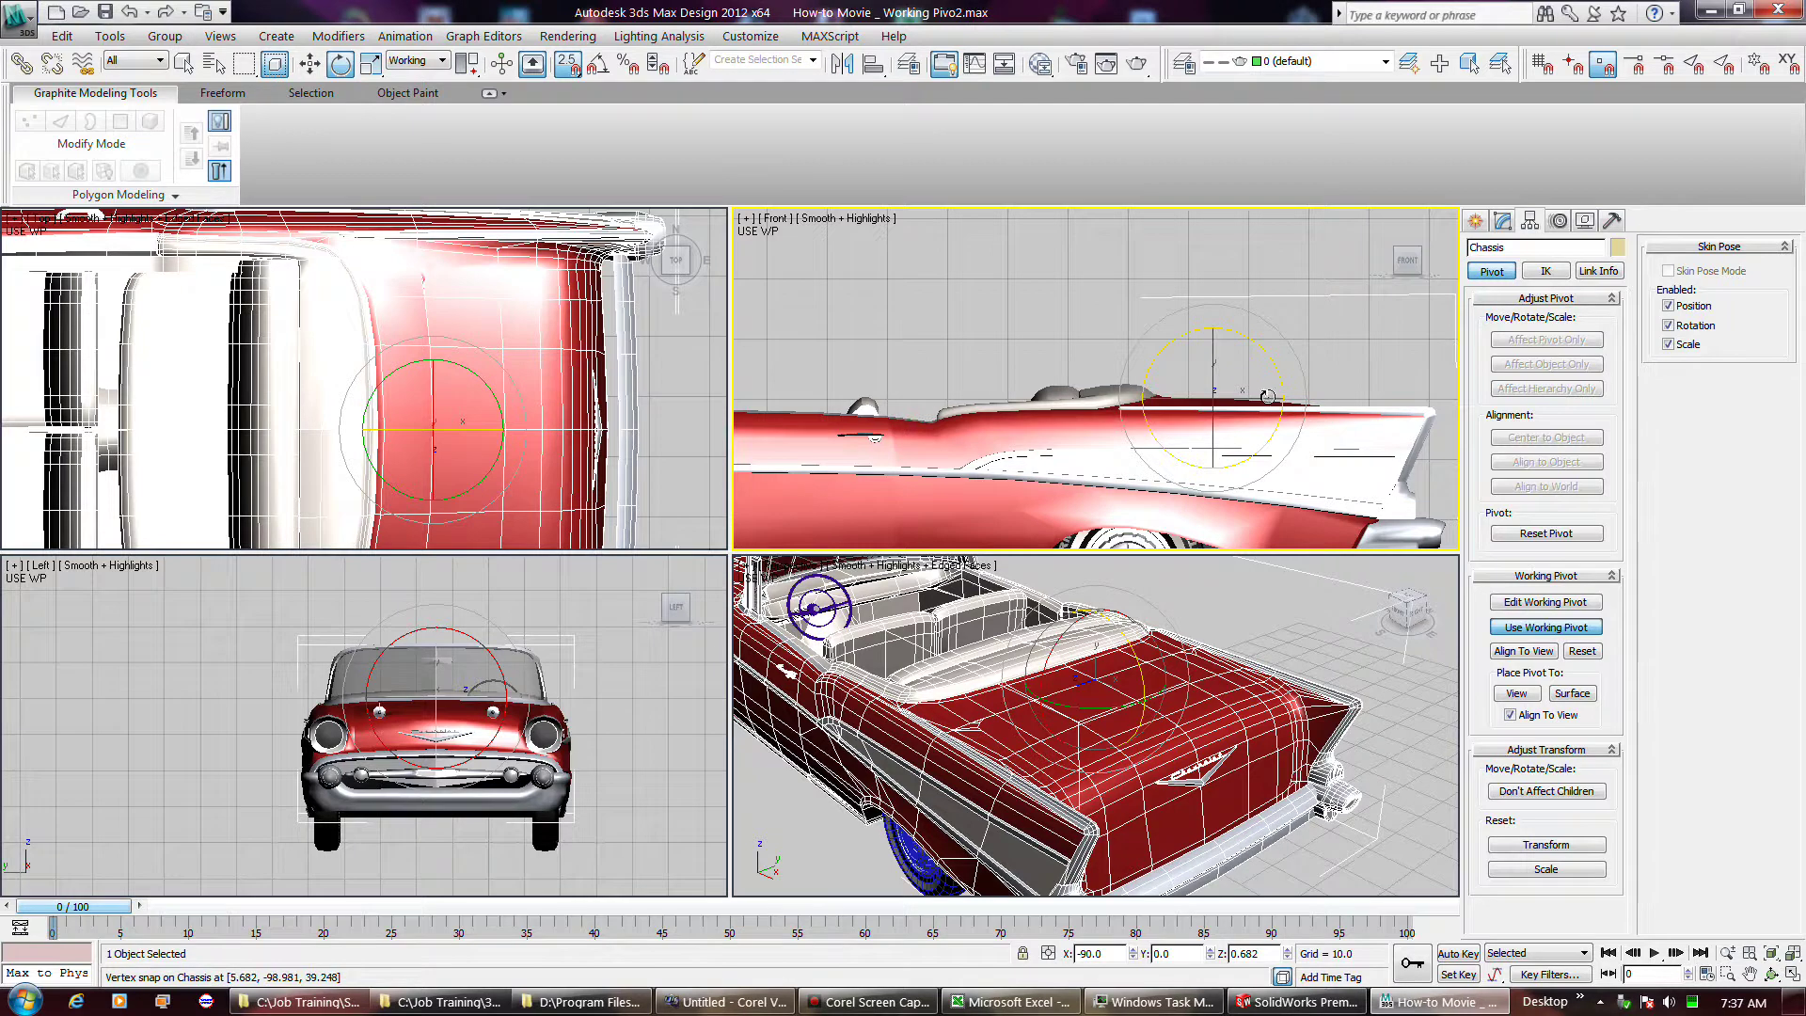
{"action": "left_click", "coordinate": [1221, 683]}
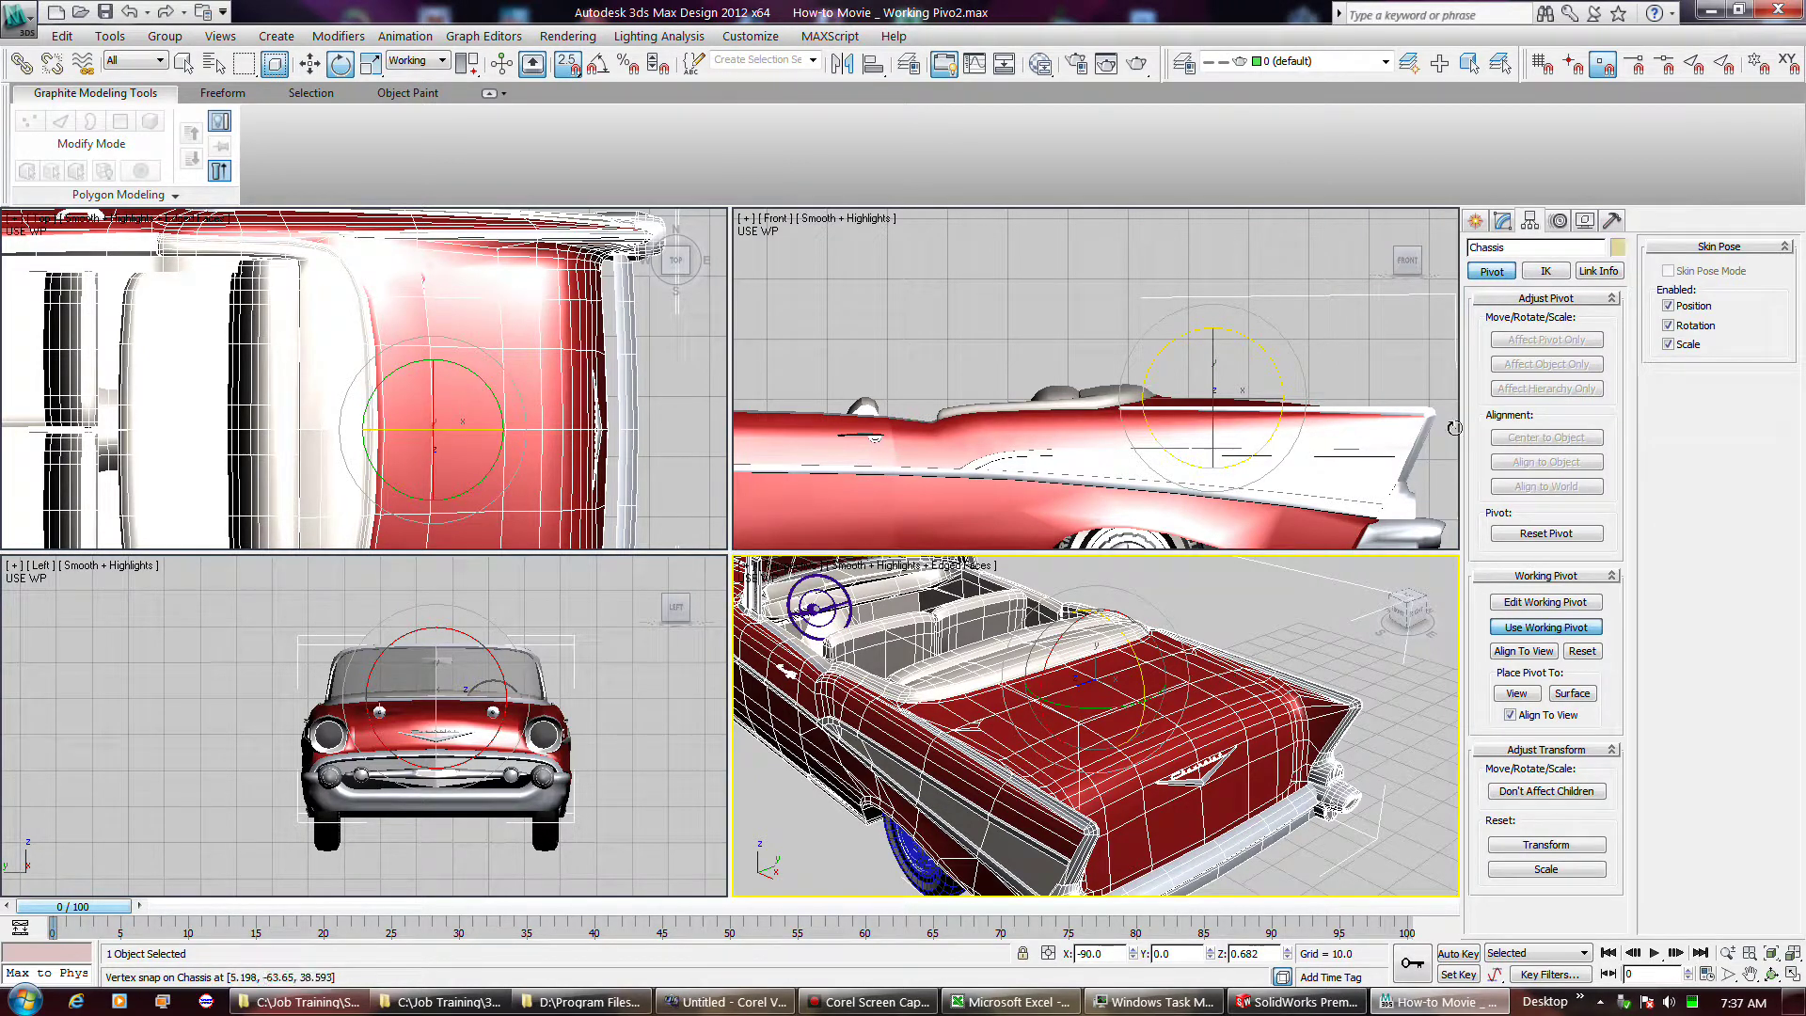
{"action": "left_click", "coordinate": [1502, 223]}
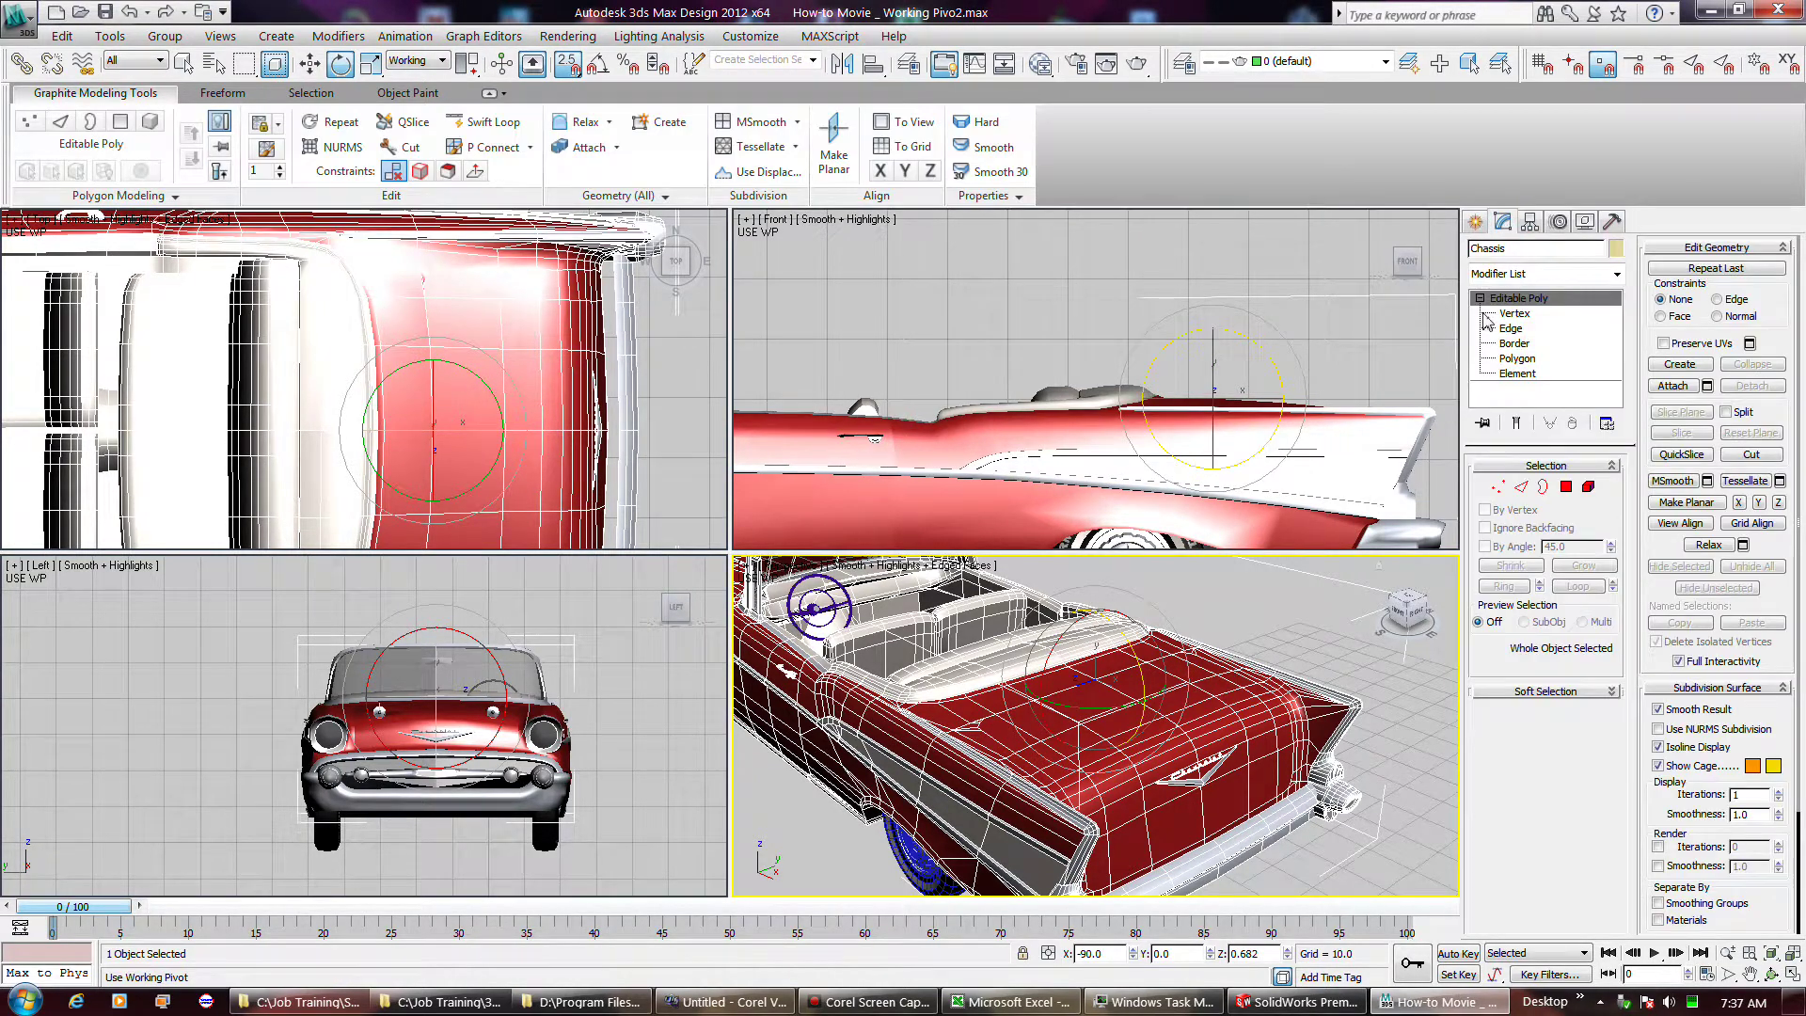
{"action": "left_click", "coordinate": [1588, 486]}
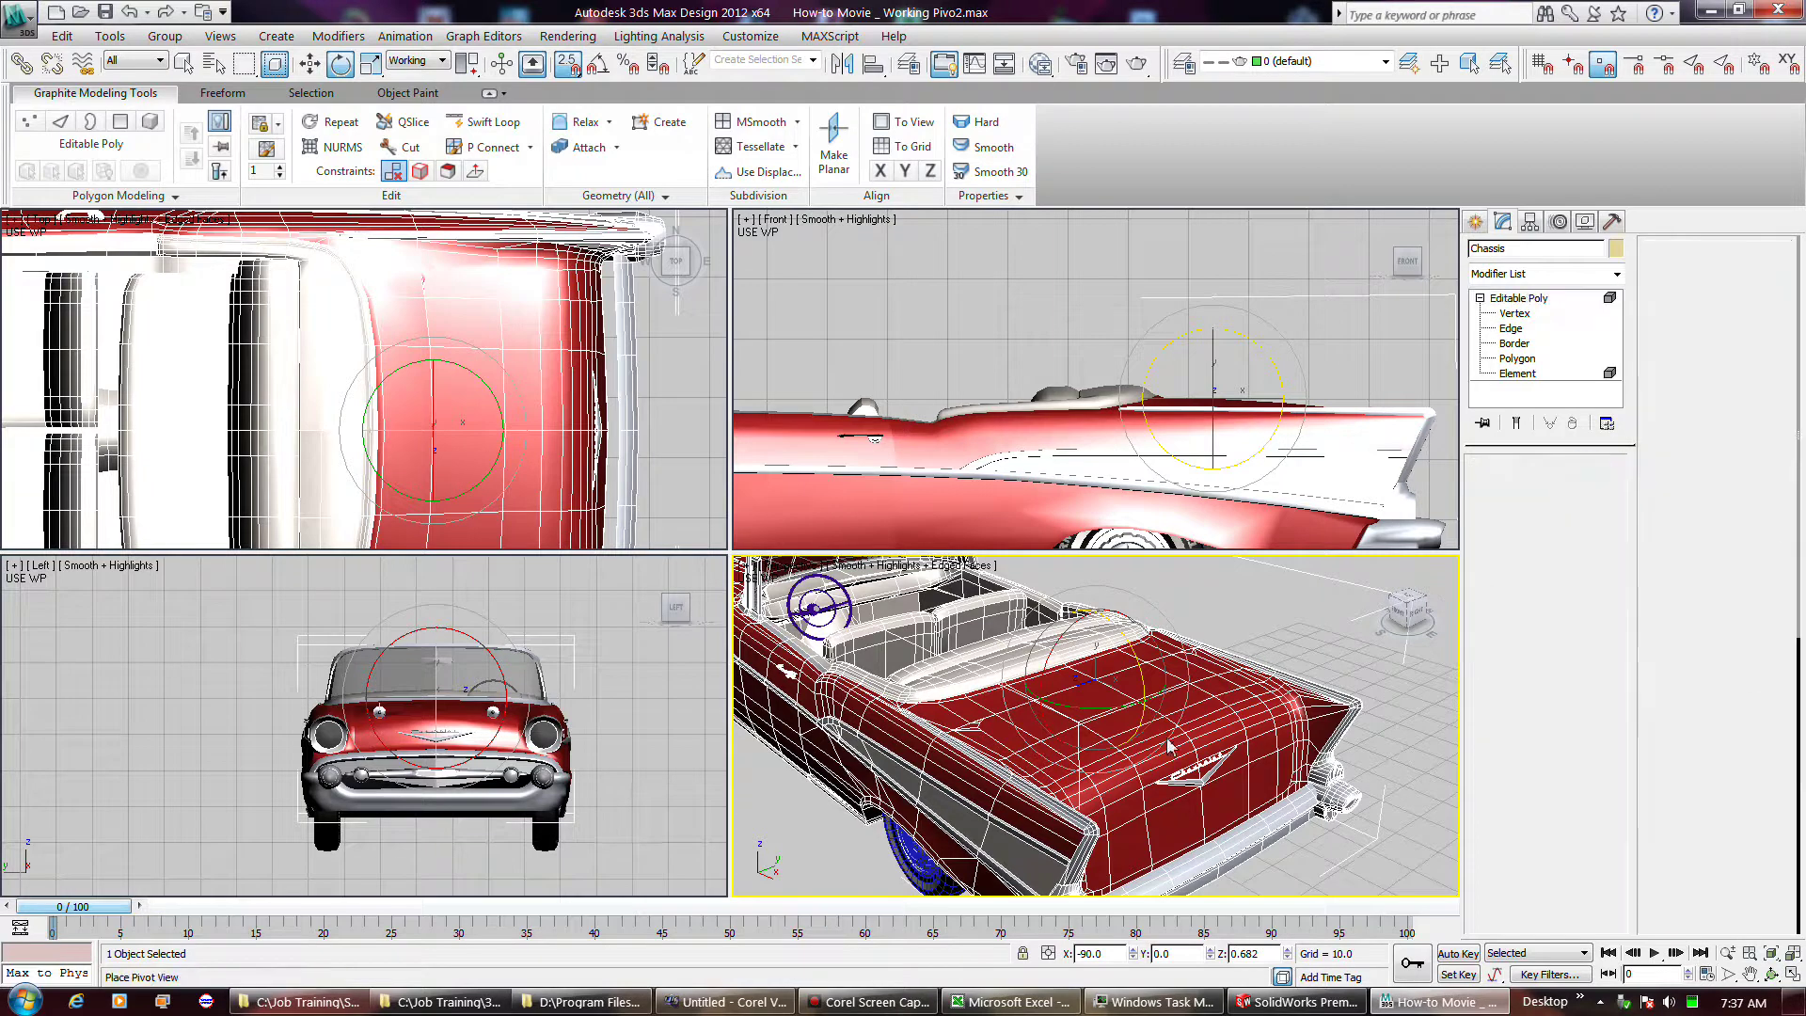
{"action": "left_click", "coordinate": [1197, 720]}
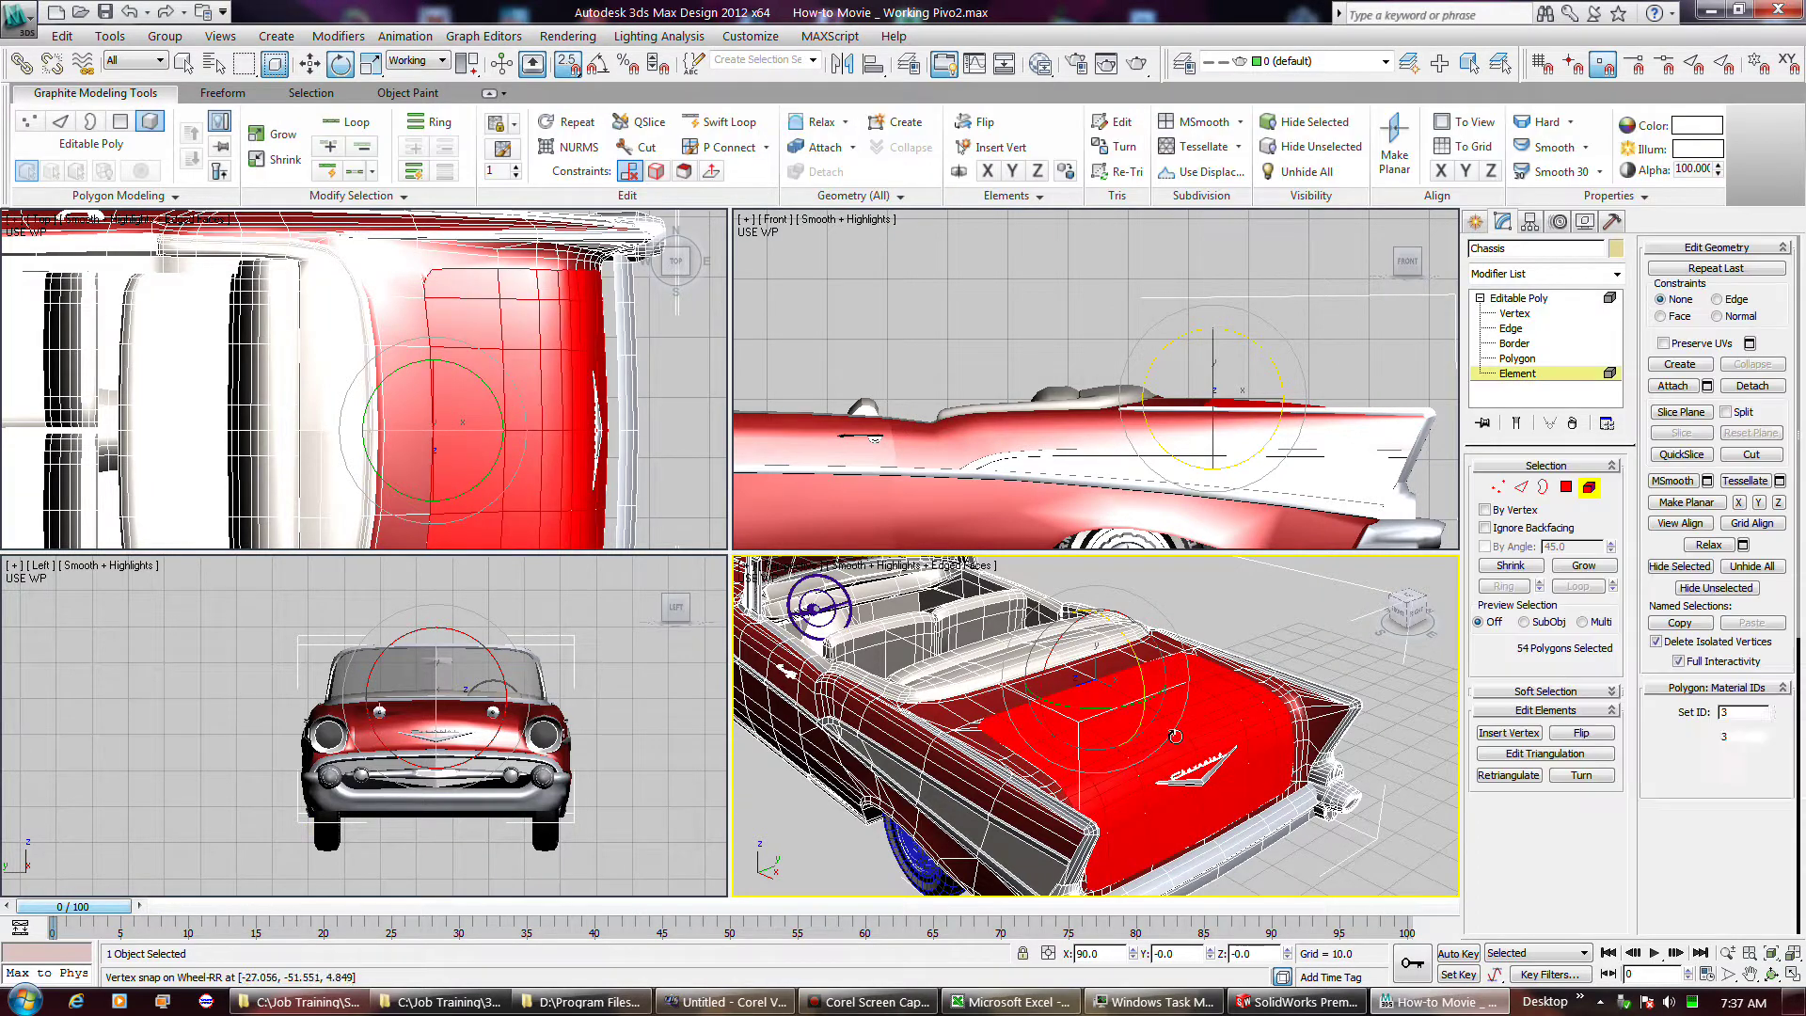
- Swing the trunk lid open in the Front view, then undo the rotation
{"action": "left_click", "coordinate": [1281, 384]}
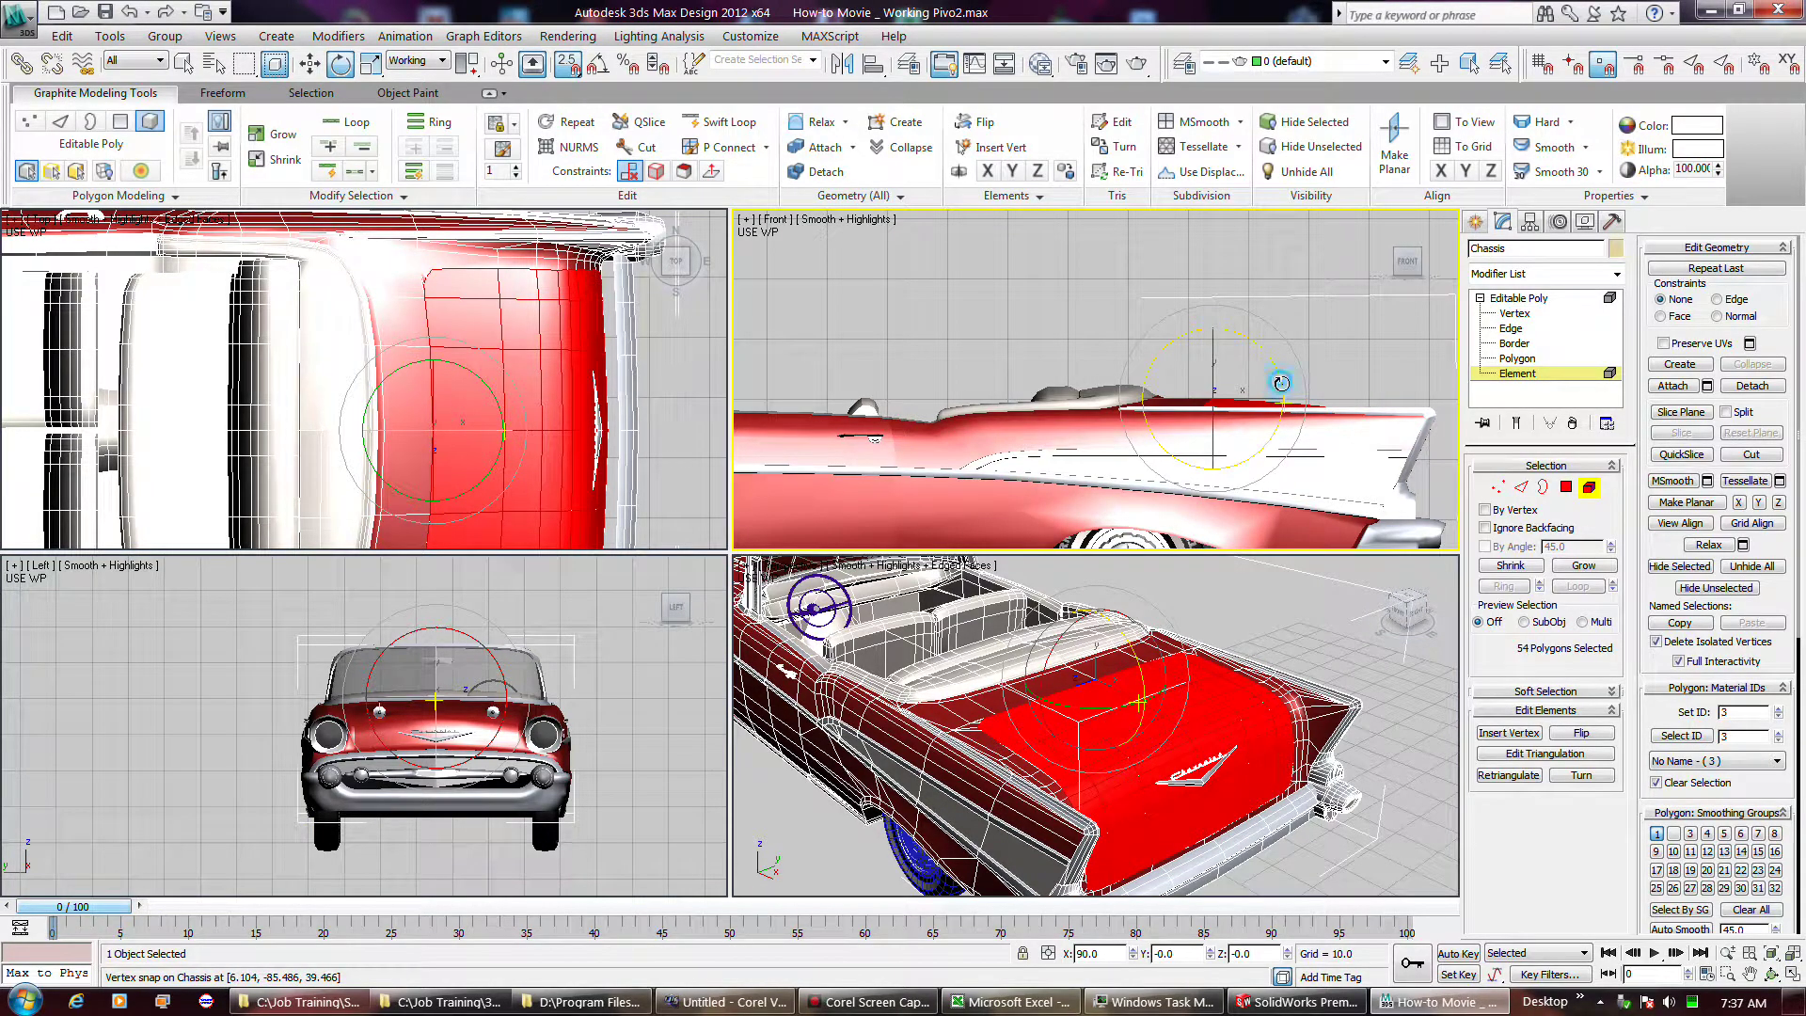
{"action": "mouse_move", "coordinate": [1281, 384]}
{"action": "left_mouse_down"}
{"action": "mouse_move", "coordinate": [1251, 315]}
{"action": "mouse_move", "coordinate": [1269, 356]}
{"action": "left_mouse_up"}
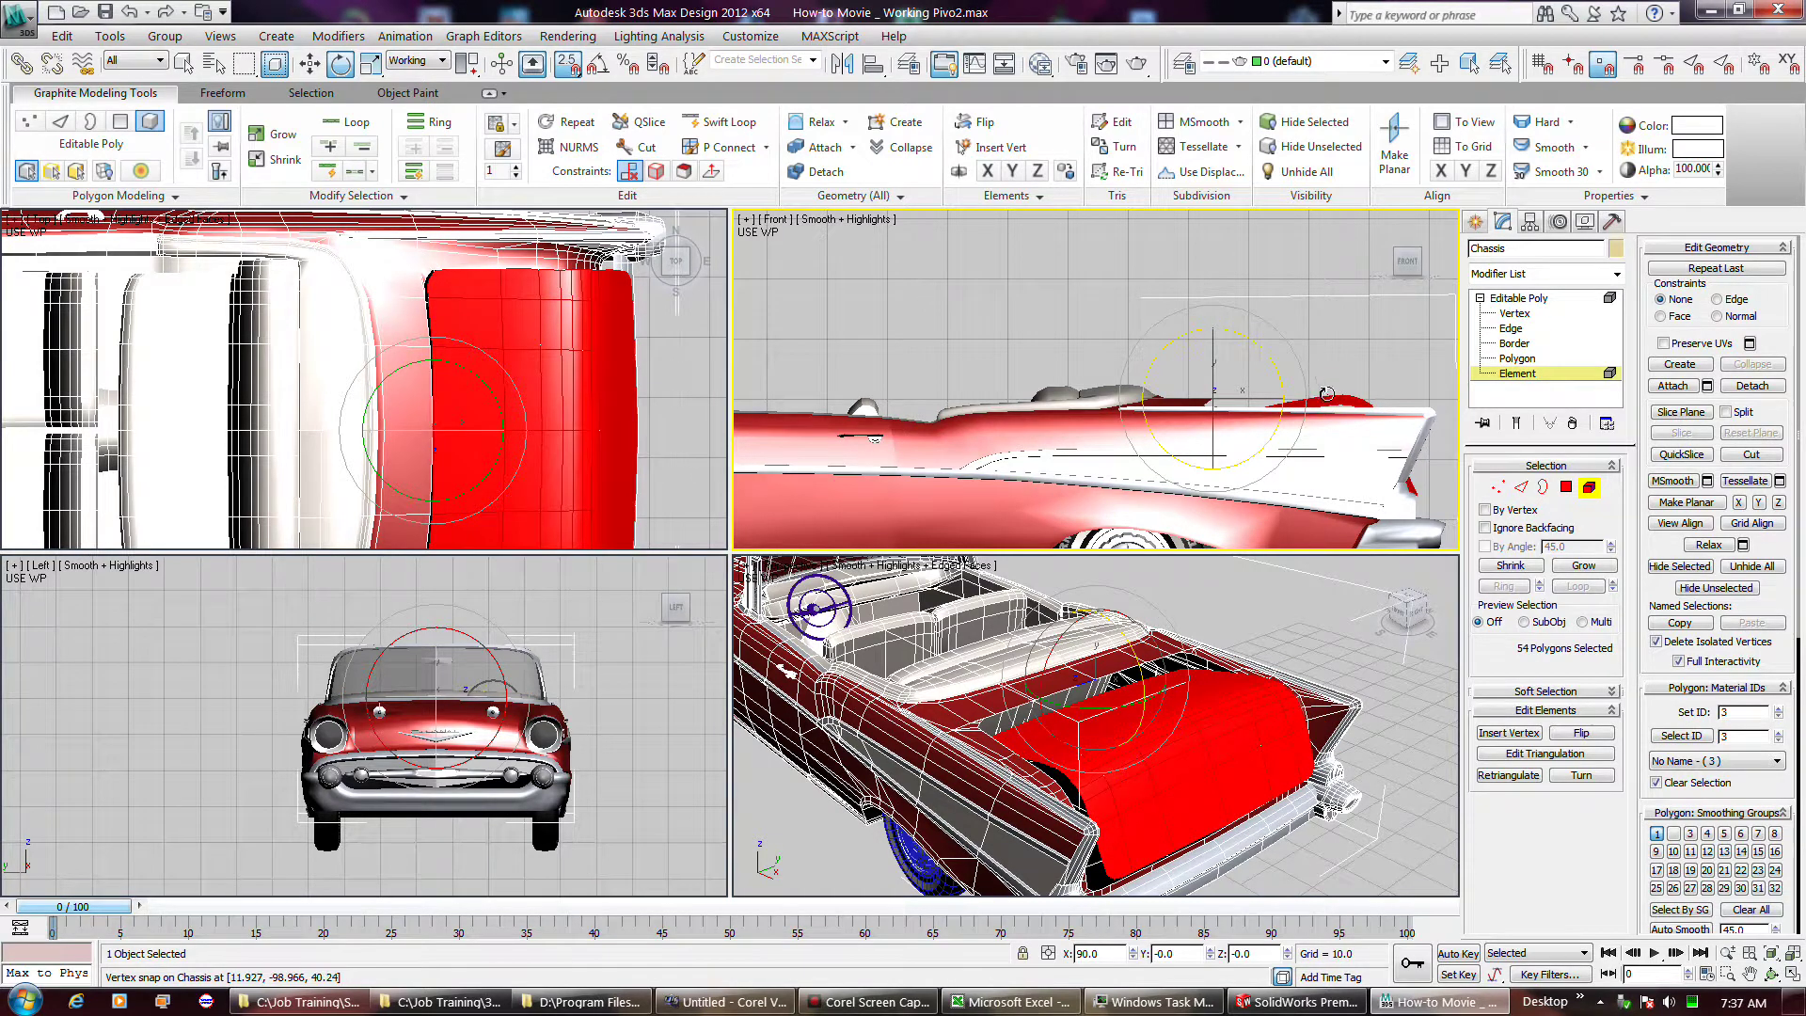
{"action": "key", "text": "ctrl+z"}
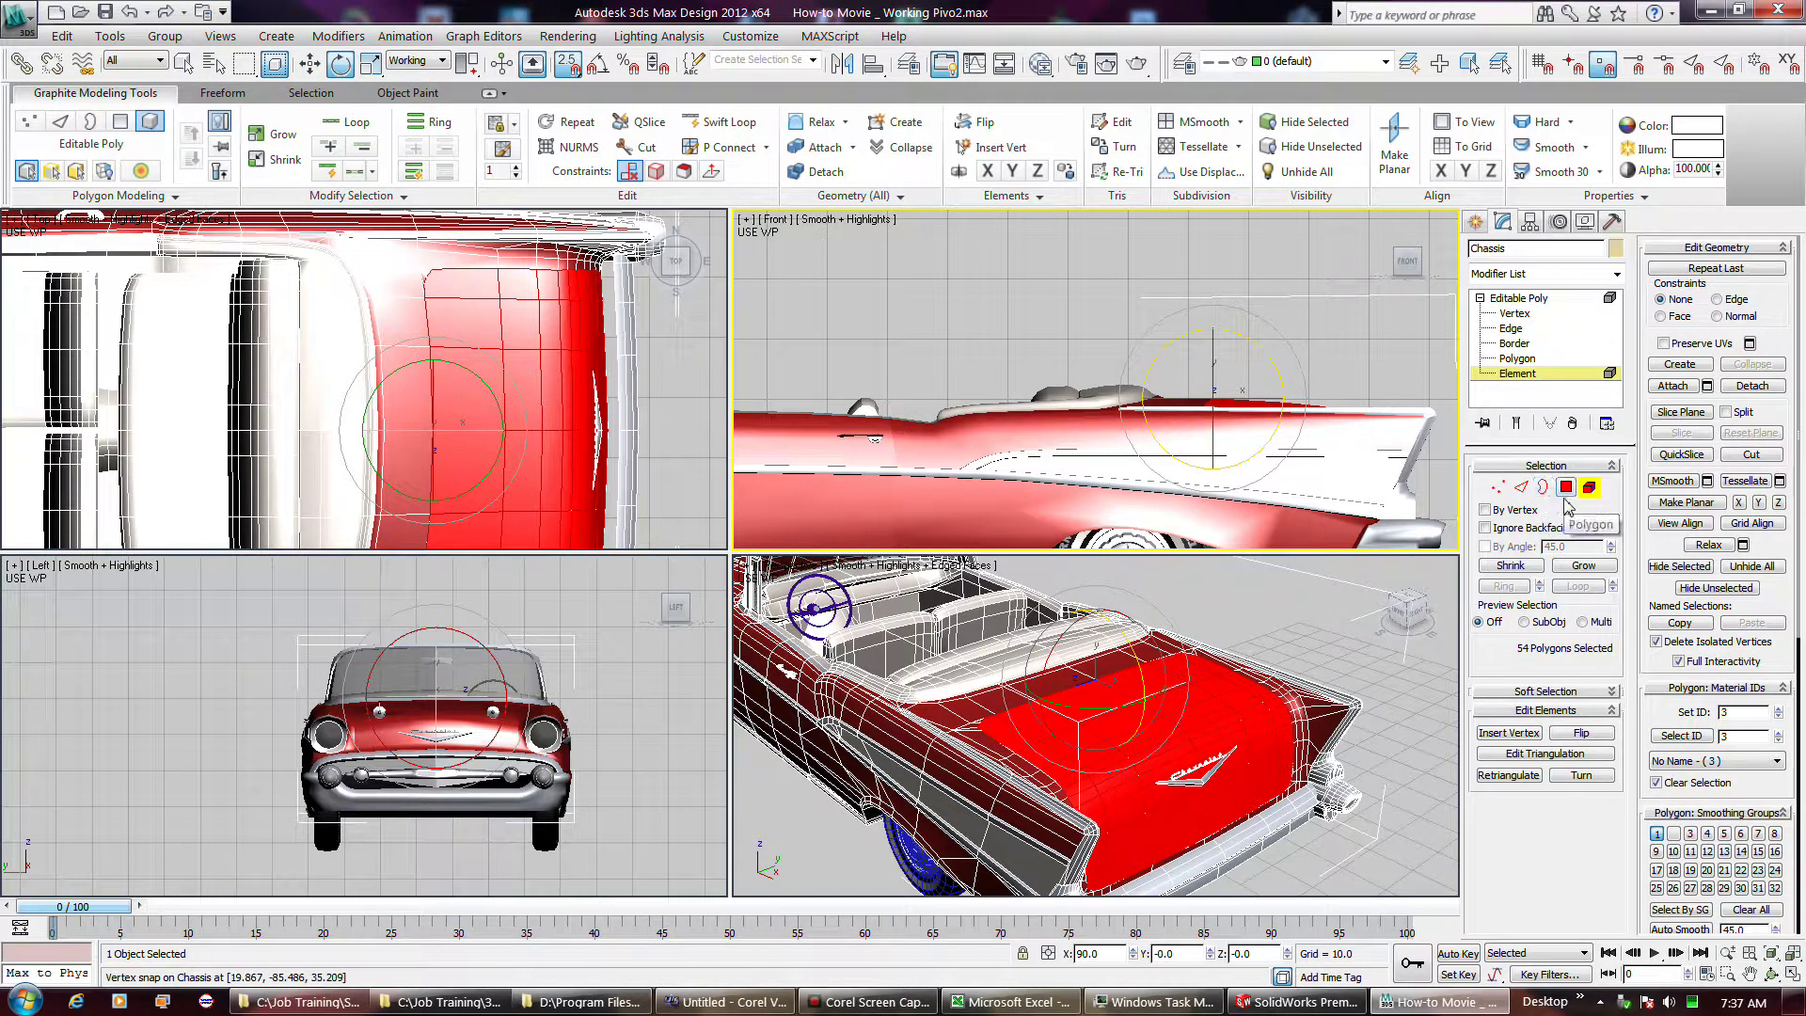
- Reset the Chassis's working pivot in Hierarchy > Pivot and re-enable Use Working Pivot
{"action": "left_click", "coordinate": [1529, 221]}
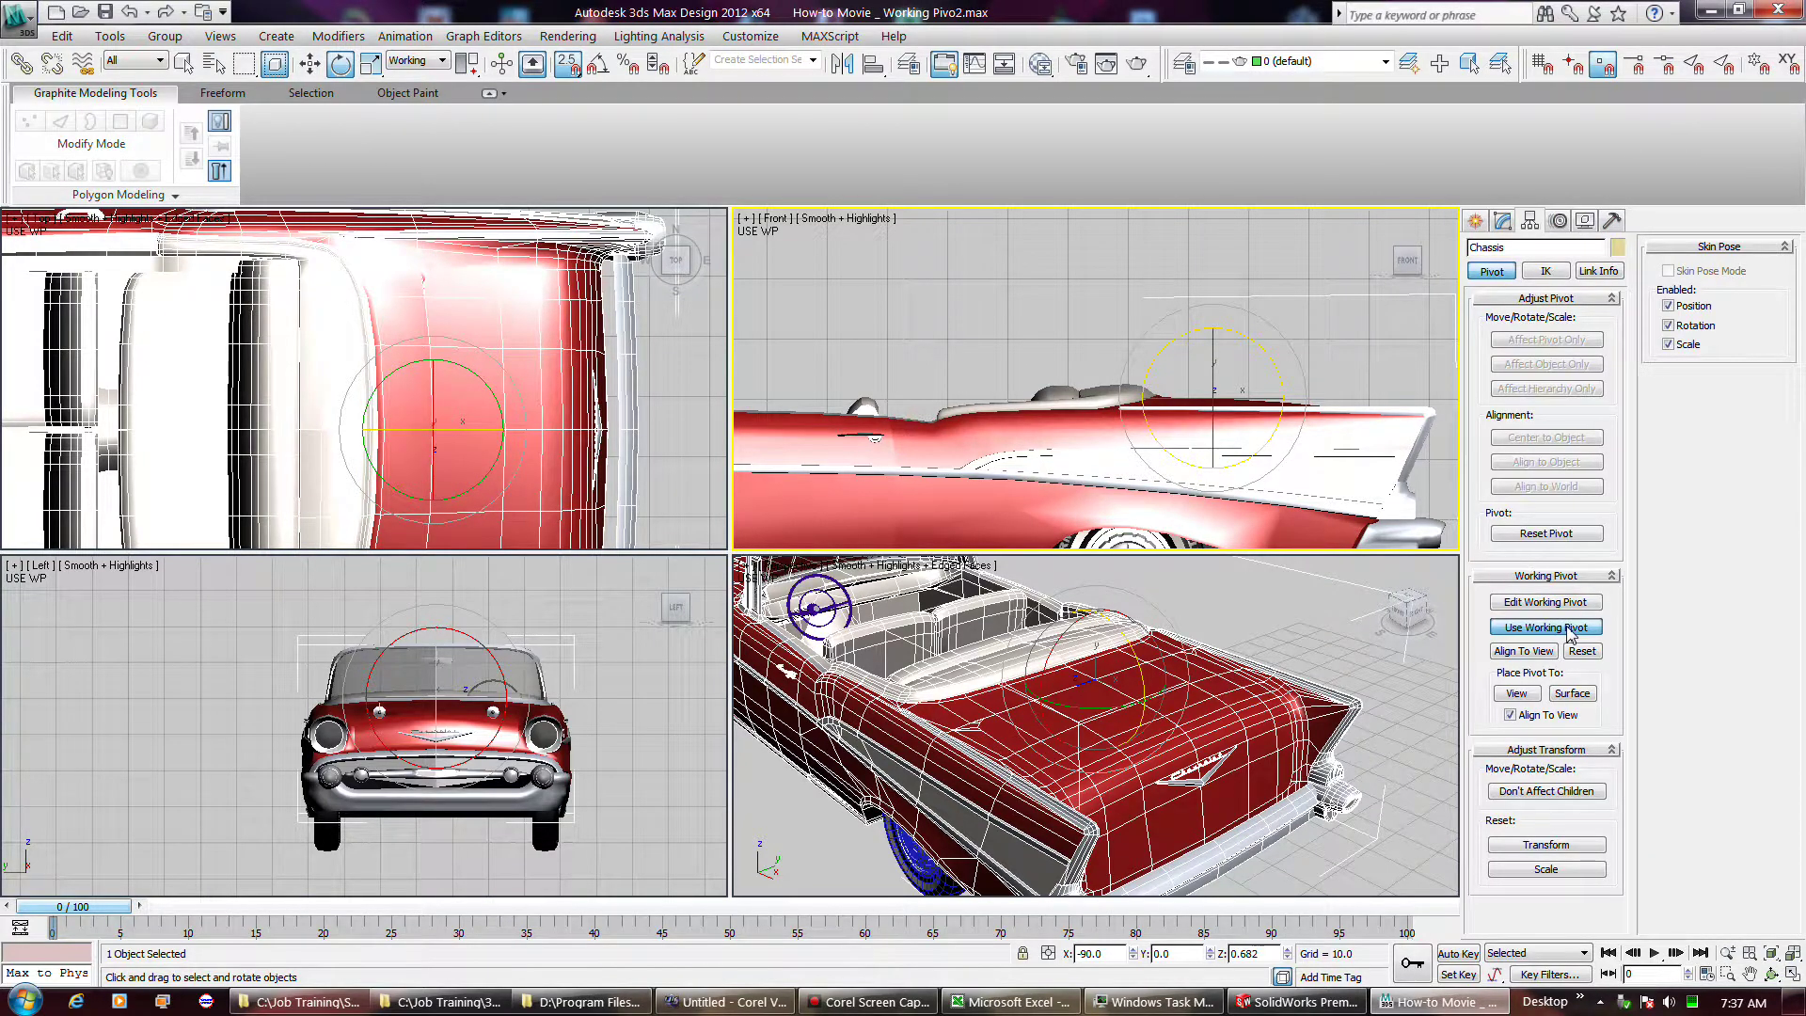
{"action": "left_click", "coordinate": [1569, 628]}
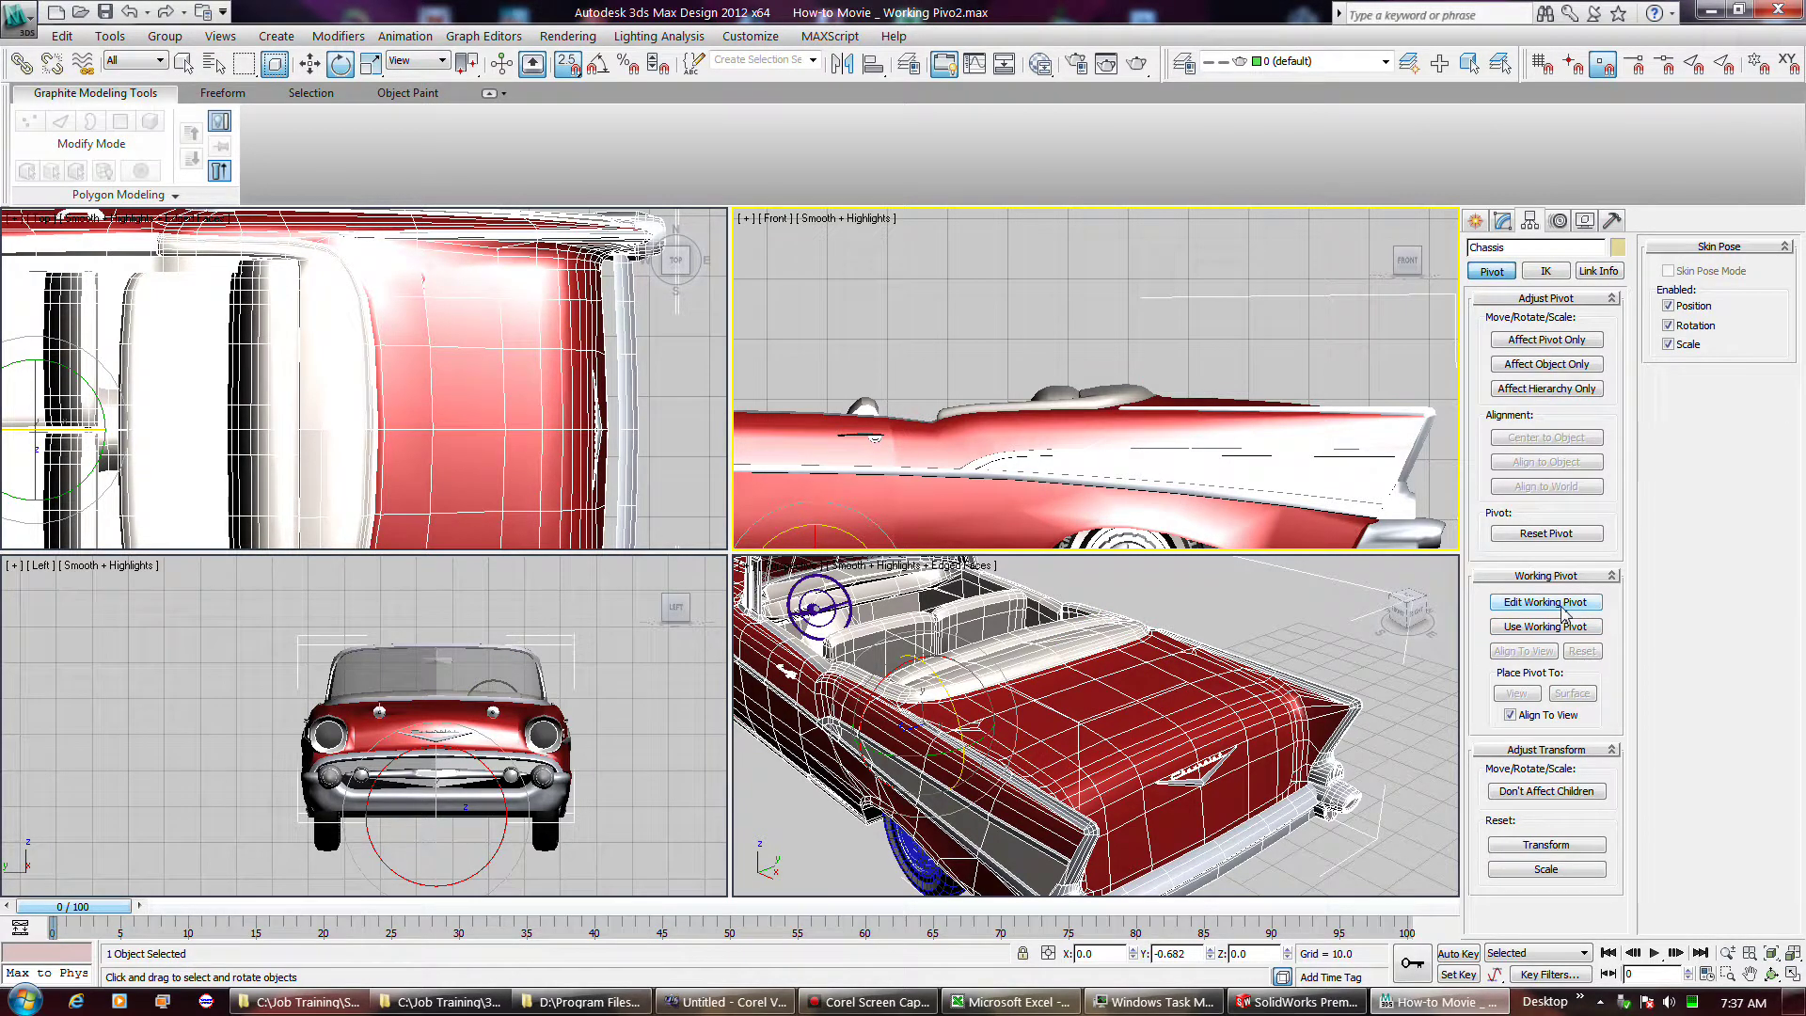
{"action": "left_click", "coordinate": [1561, 603]}
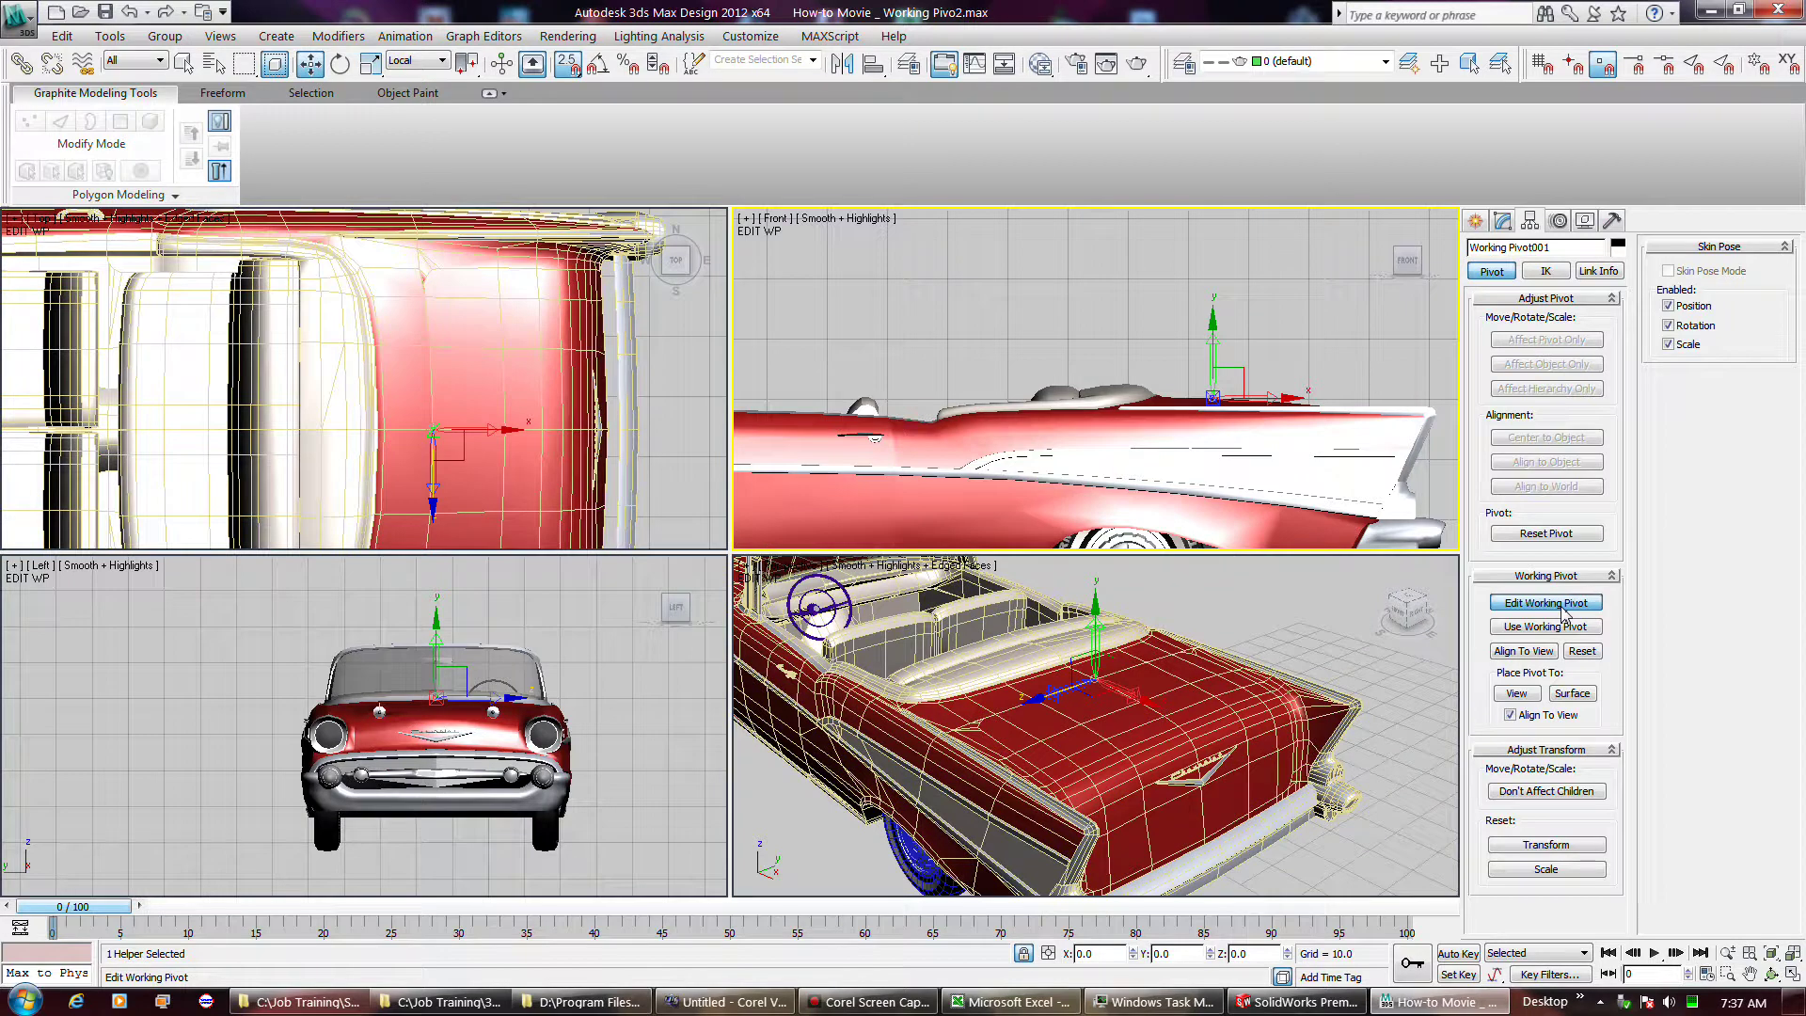
{"action": "left_click", "coordinate": [1556, 627]}
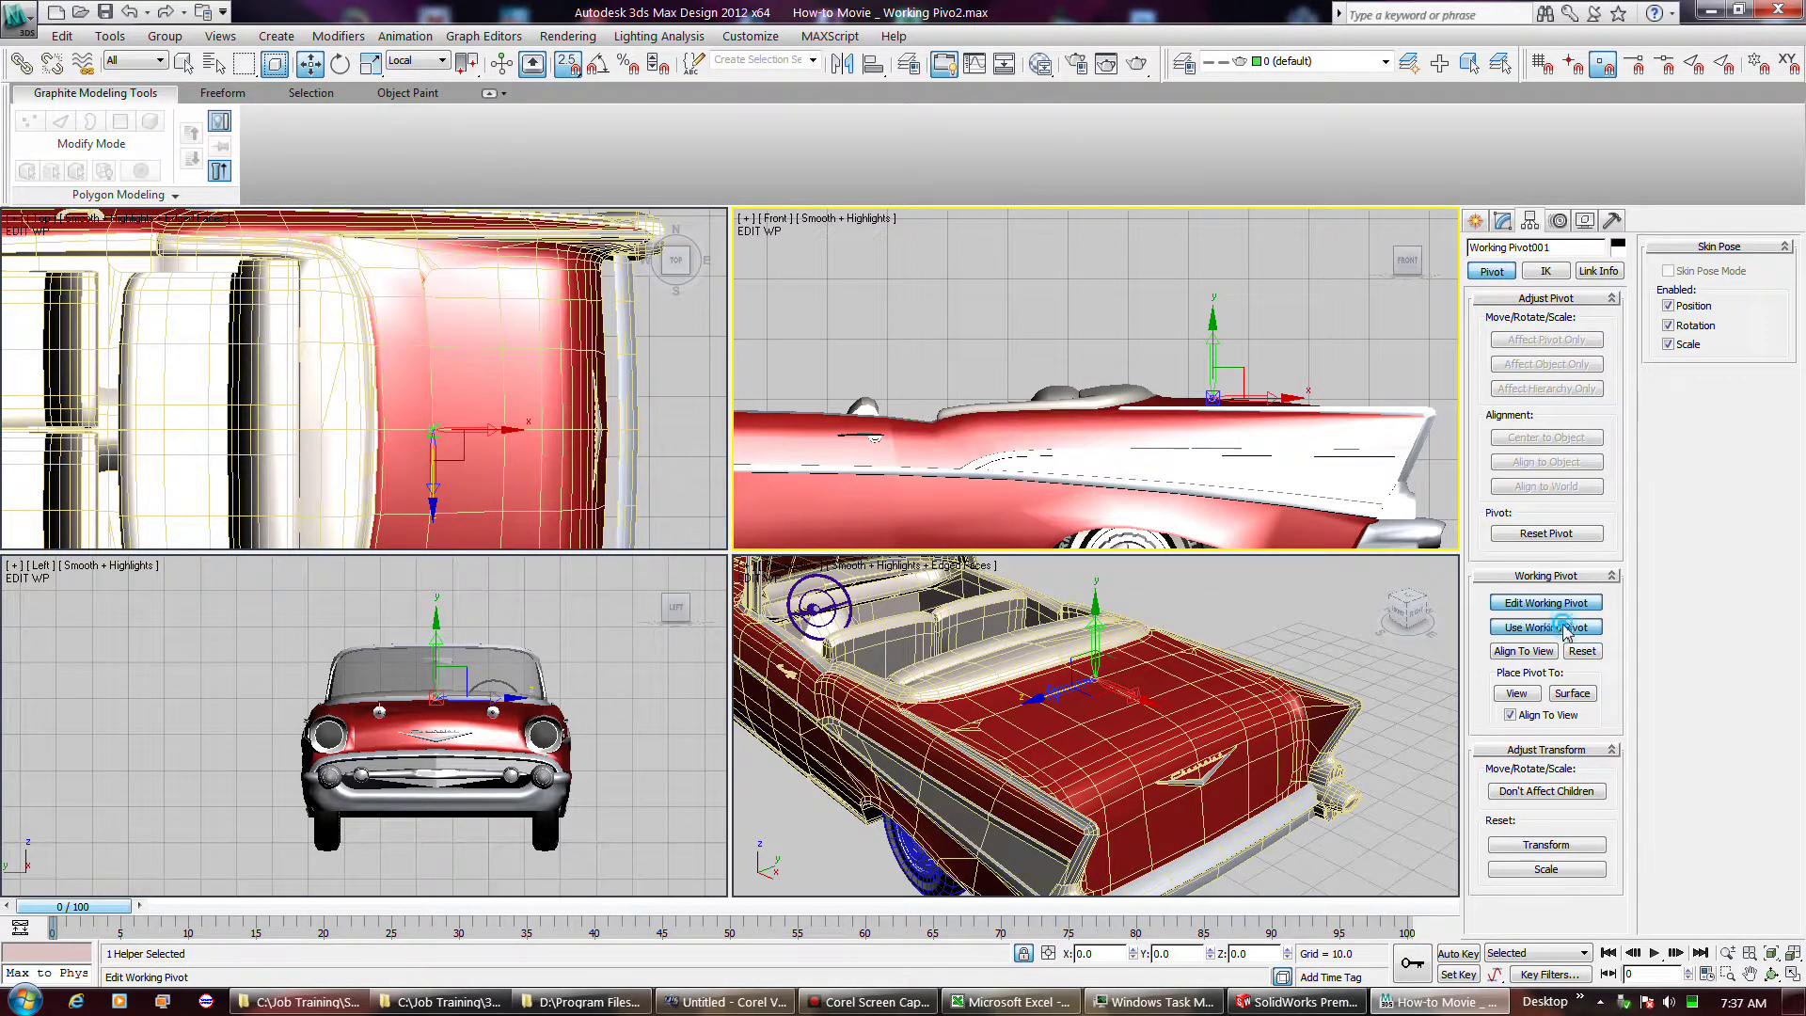
{"action": "left_click", "coordinate": [1502, 221]}
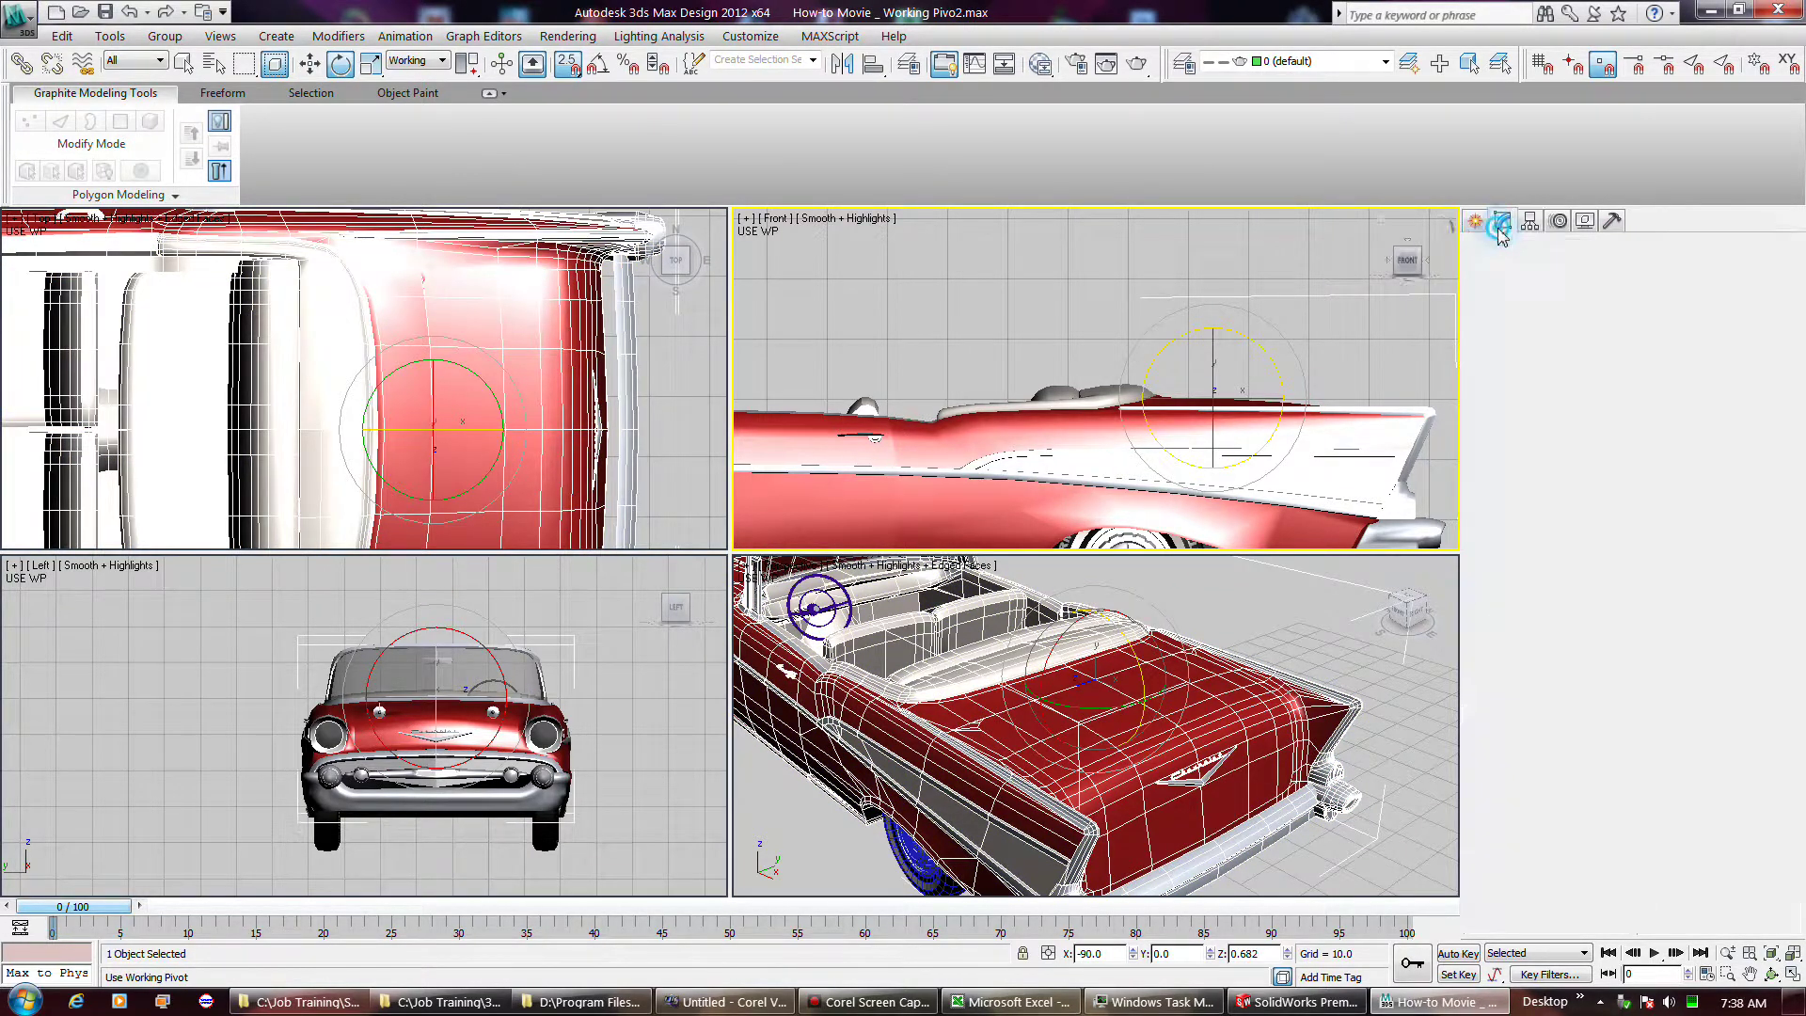
- Select the trunk lid element and test-rotate it open in Perspective, then undo
{"action": "left_click", "coordinate": [1182, 757]}
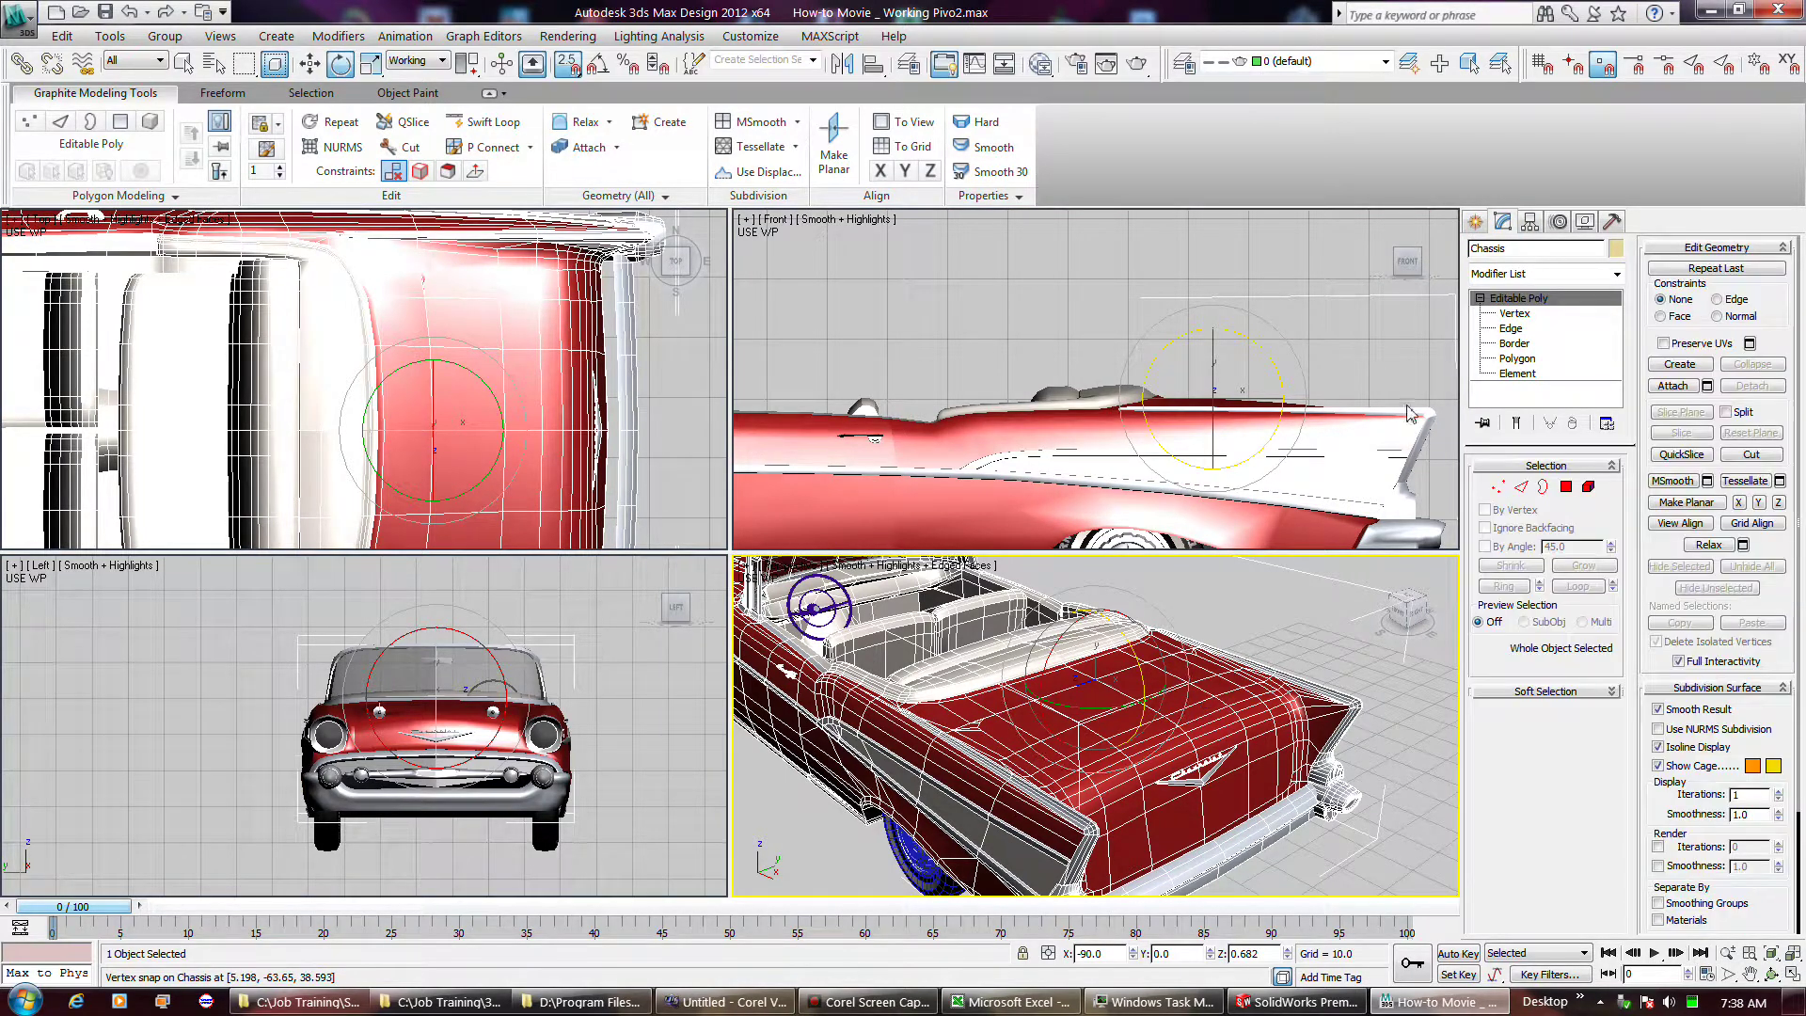
{"action": "left_click", "coordinate": [1595, 480]}
{"action": "left_click", "coordinate": [1235, 769]}
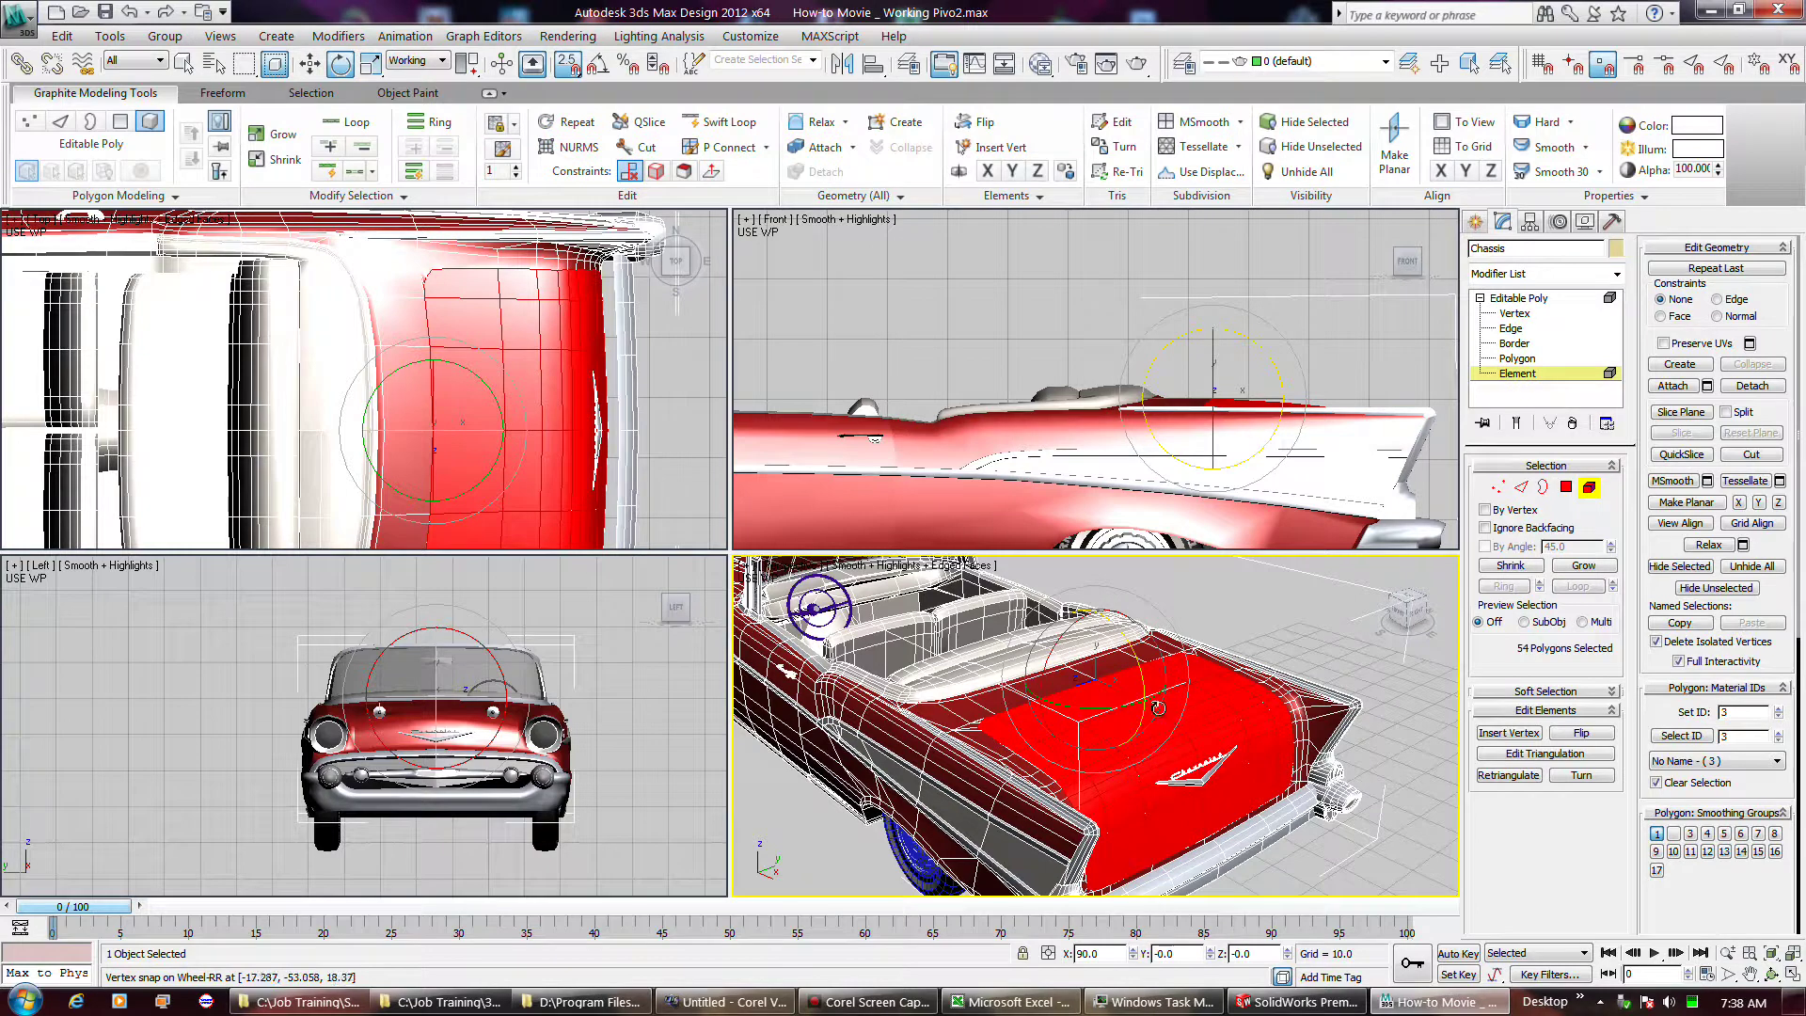
{"action": "left_click_drag", "start_coordinate": [1147, 689], "coordinate": [1158, 673]}
{"action": "key", "text": "ctrl+z"}
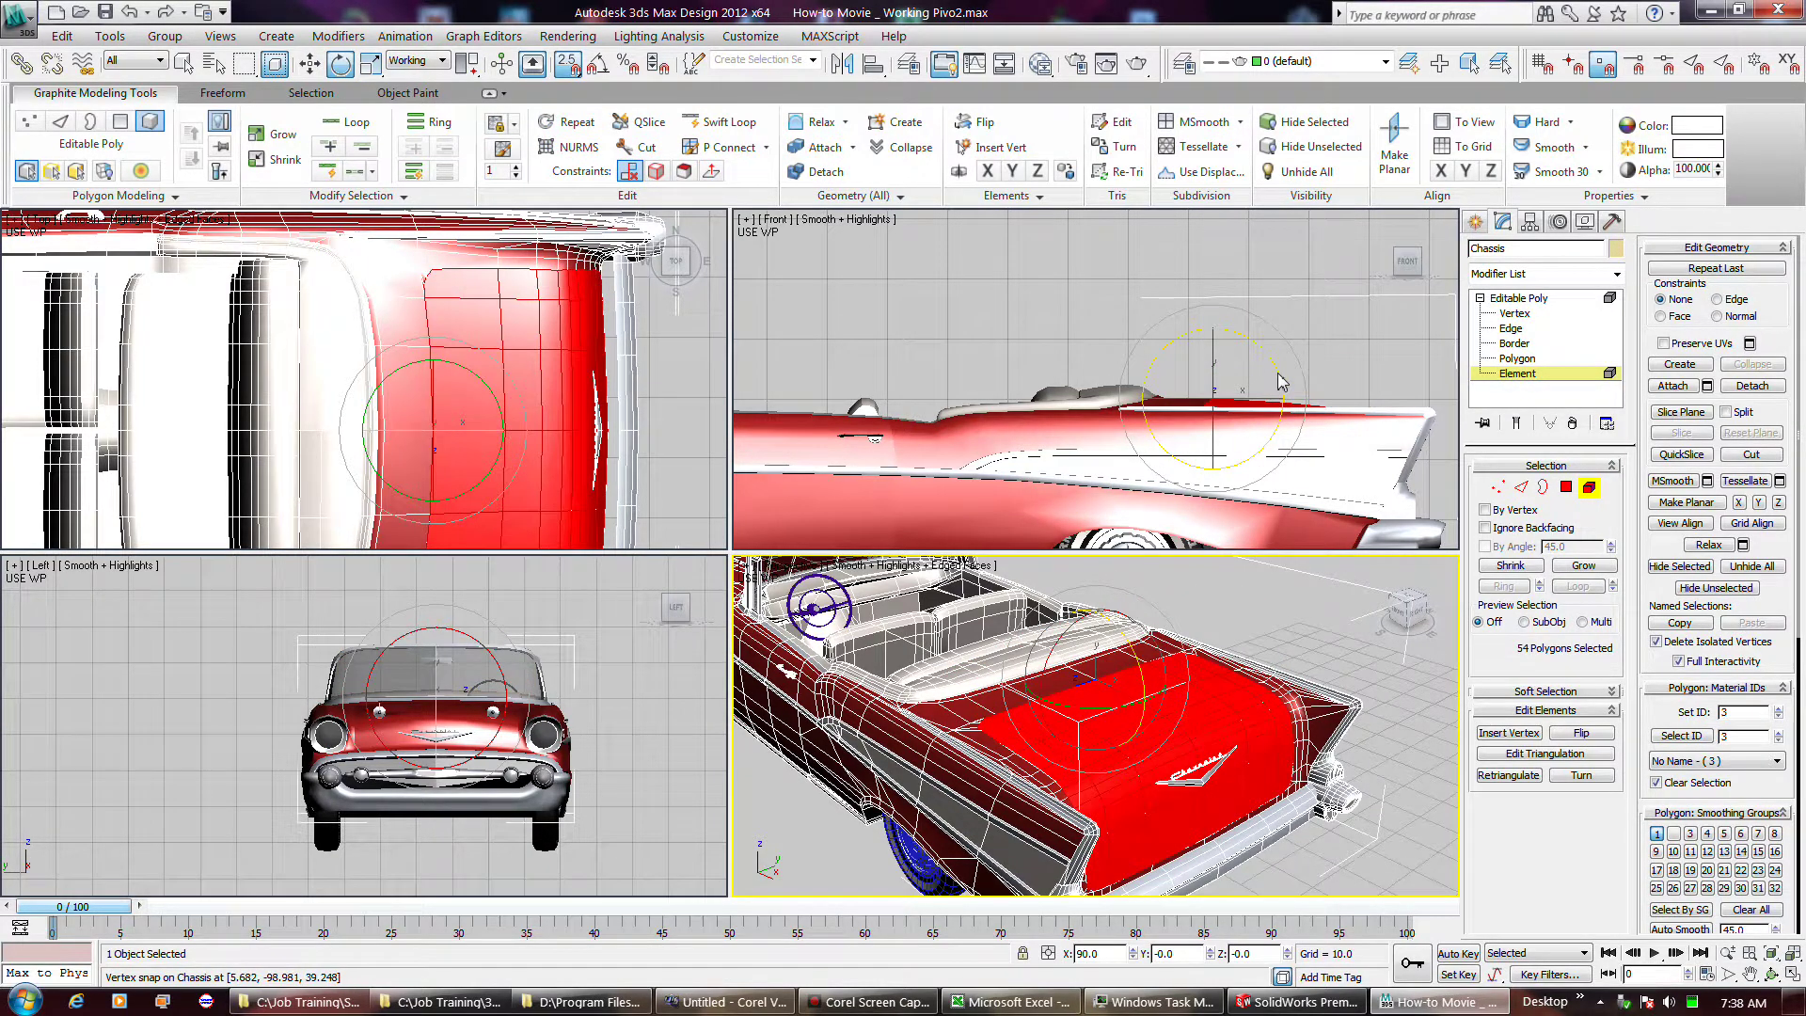
- Swing the trunk lid open in the Front view, then undo so it rests closed
{"action": "left_click", "coordinate": [1280, 381]}
{"action": "mouse_move", "coordinate": [1285, 381]}
{"action": "left_mouse_down"}
{"action": "mouse_move", "coordinate": [1271, 346]}
{"action": "mouse_move", "coordinate": [1300, 386]}
{"action": "mouse_move", "coordinate": [1253, 306]}
{"action": "mouse_move", "coordinate": [1273, 374]}
{"action": "left_mouse_up"}
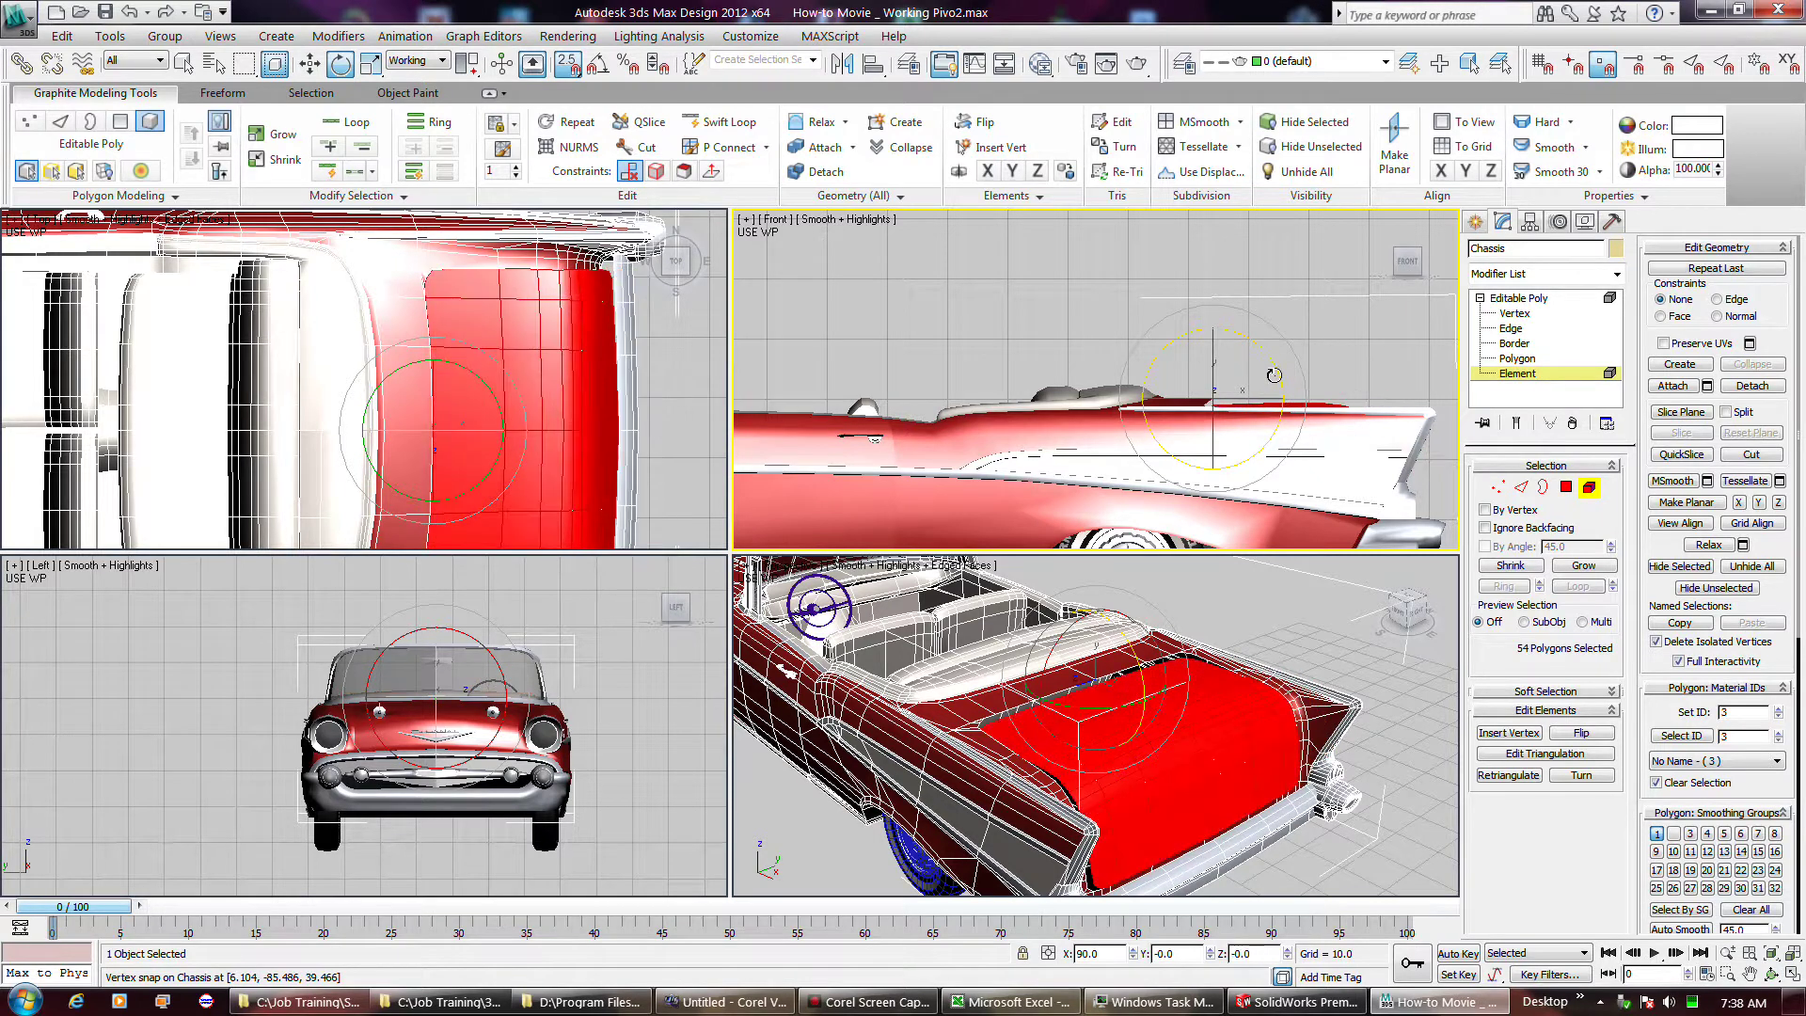
{"action": "key", "text": "ctrl+z"}
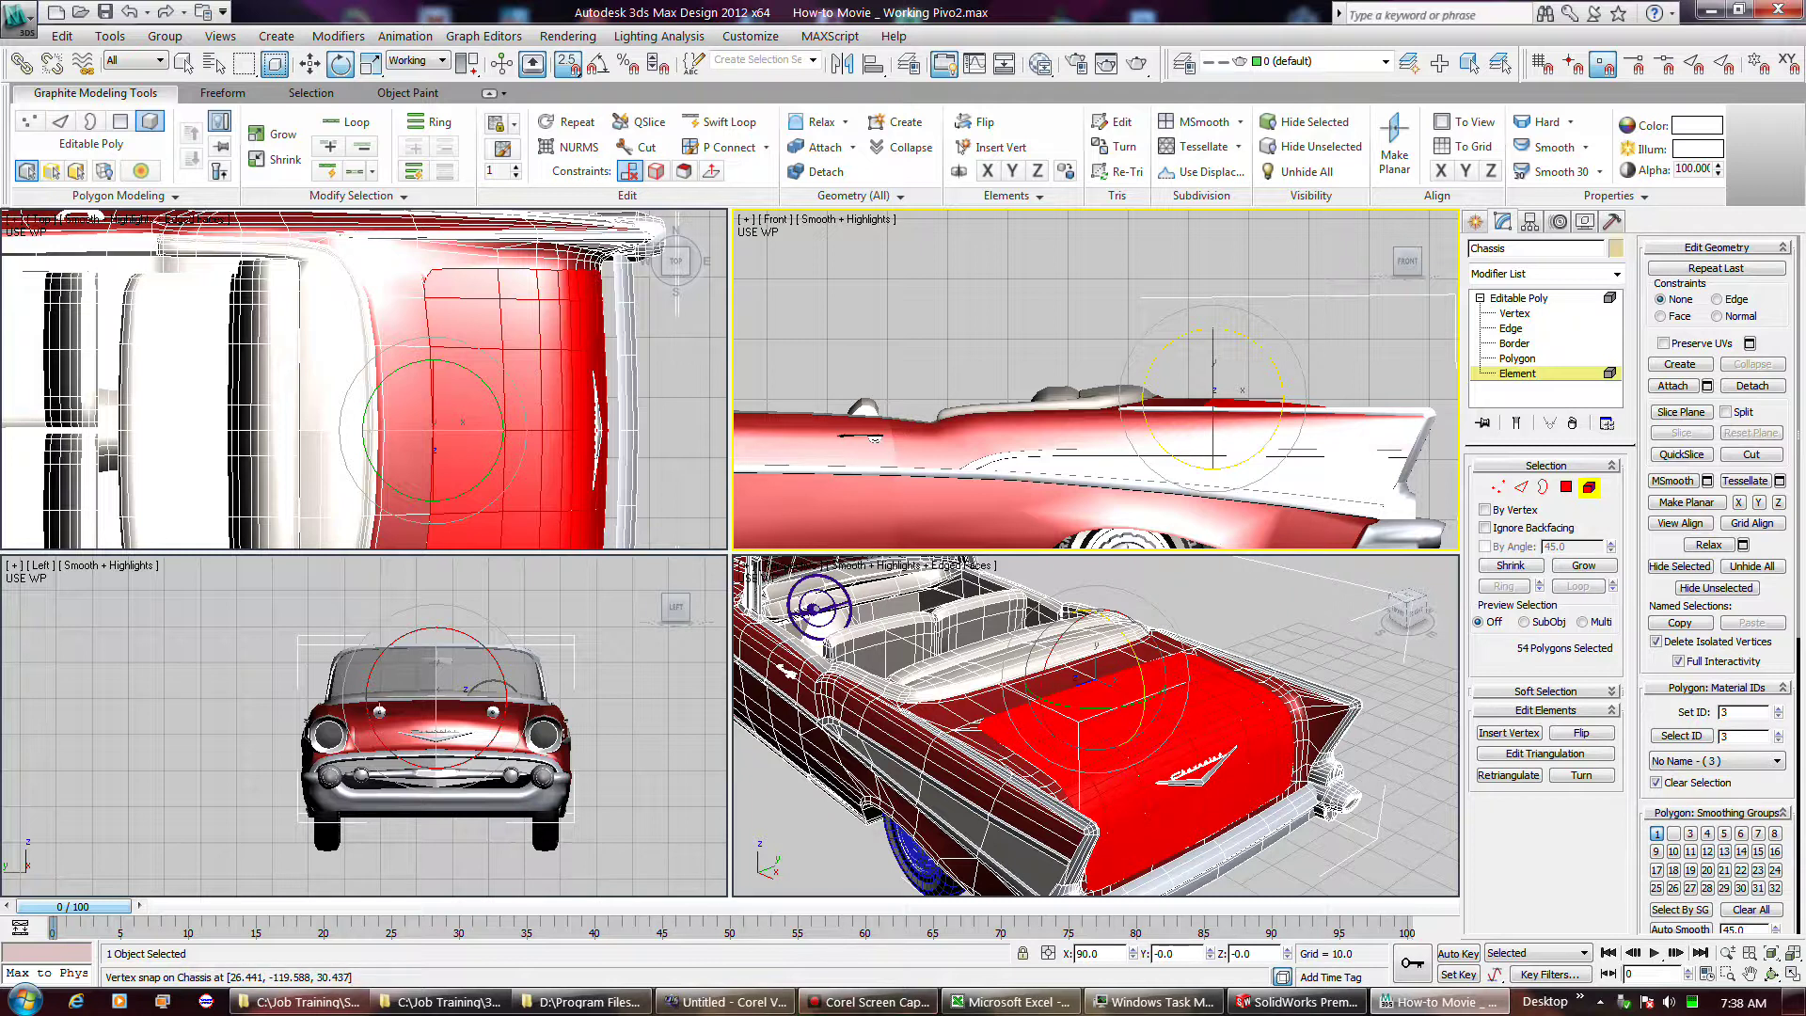
{"action": "mouse_move", "coordinate": [873, 1007]}
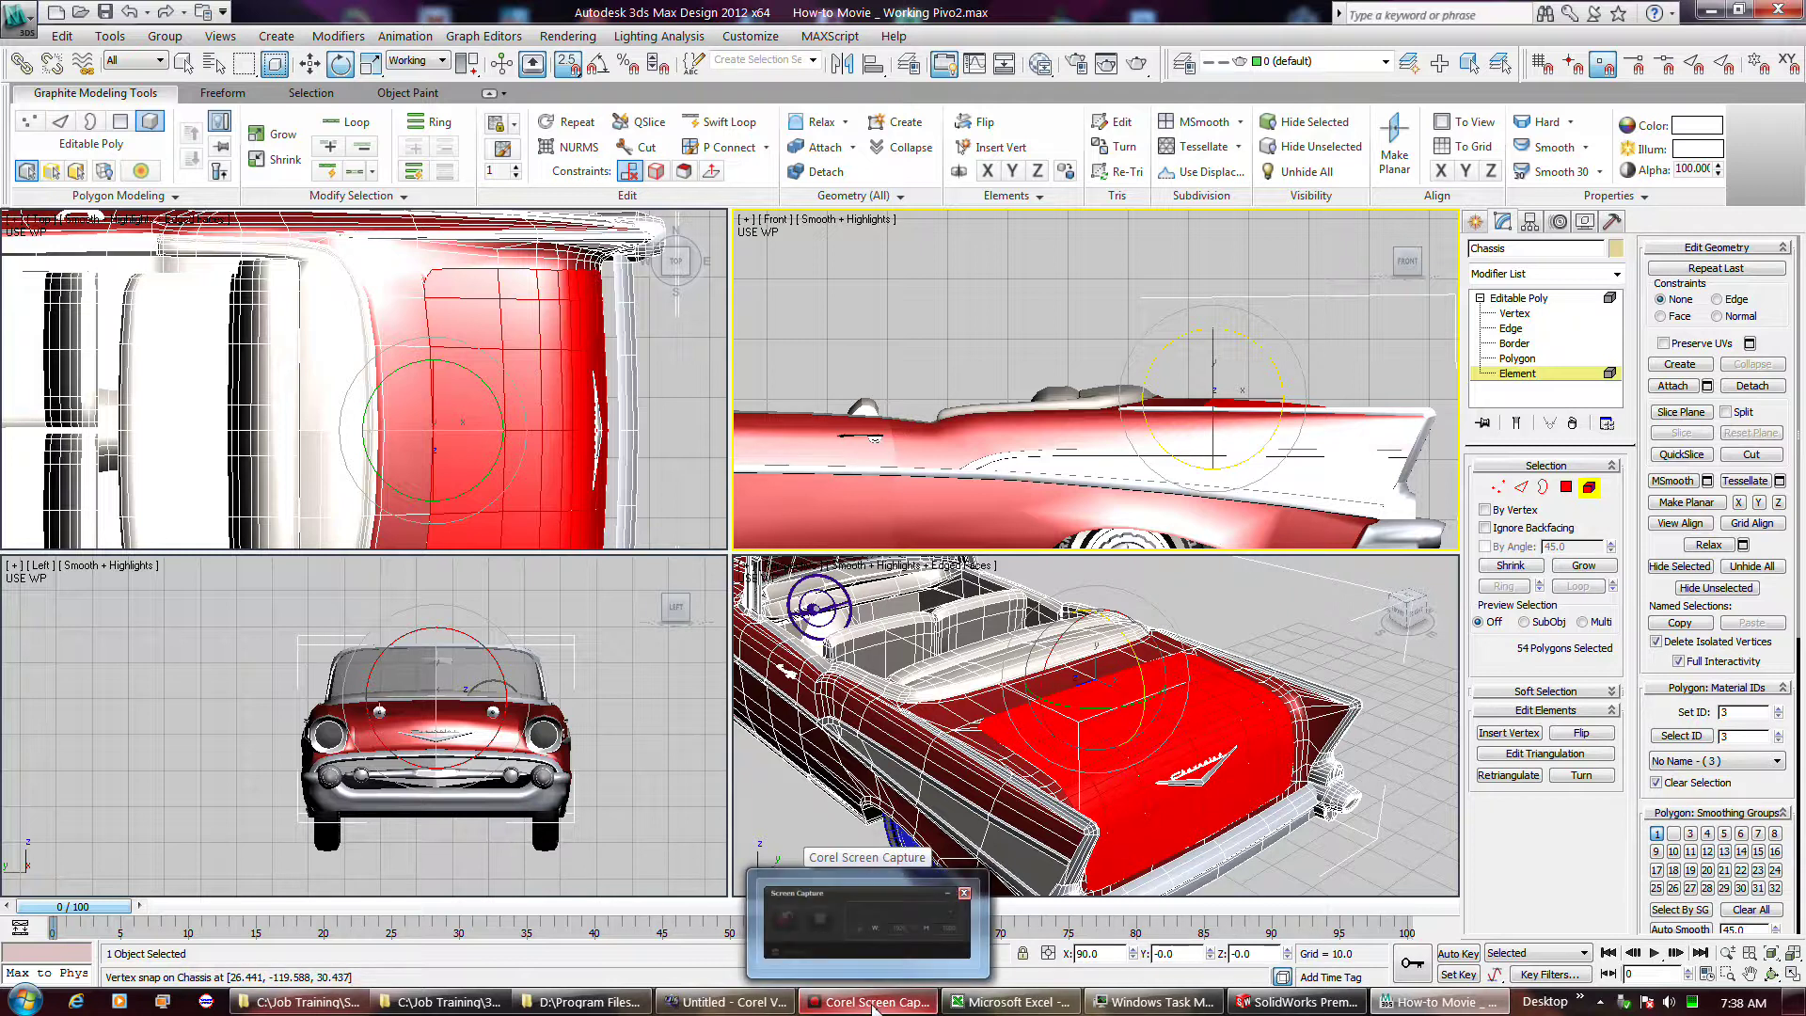